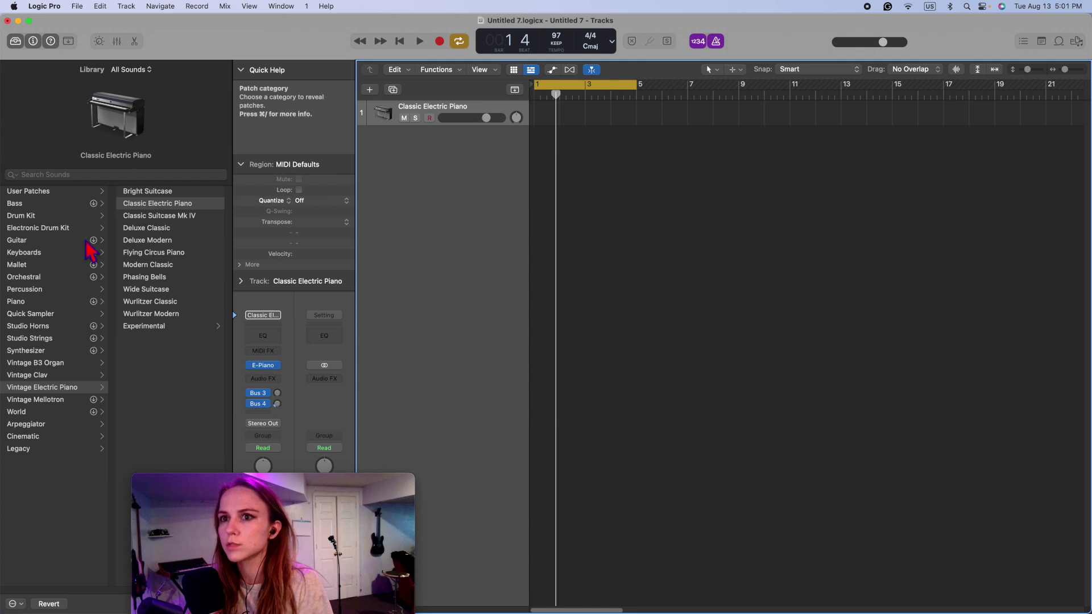
Load the Bluebird drum kit on the software instrument track and lower the track's volume slightly
{"action": "left_click", "coordinate": [59, 220]}
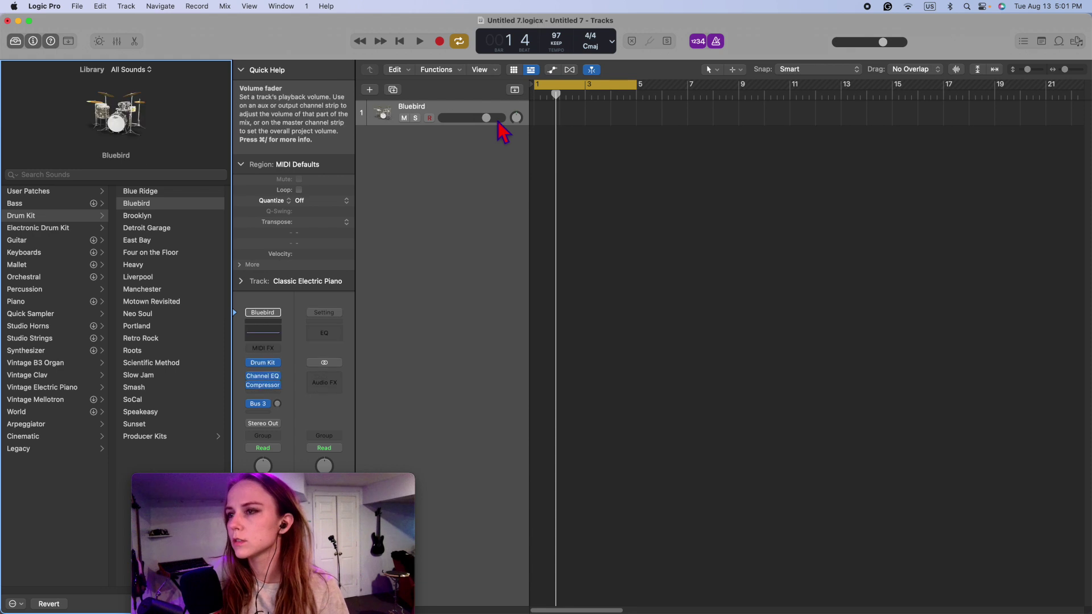
{"action": "left_click_drag", "start_coordinate": [495, 121], "coordinate": [476, 128]}
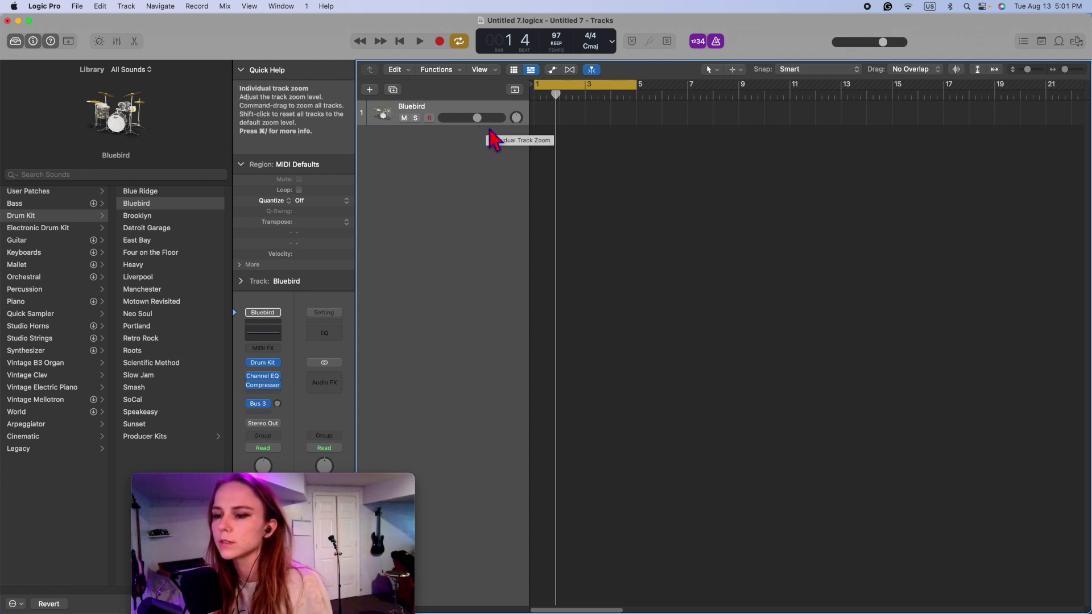
Open Musical Typing and try out the kit's kick drum sound
{"action": "key", "text": "super+k"}
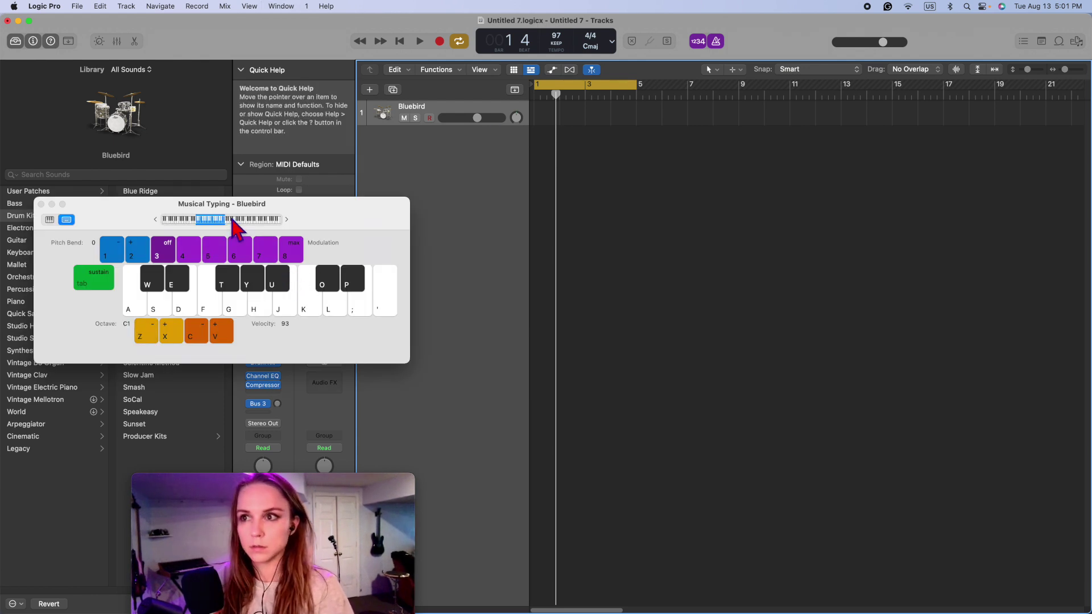
{"action": "key", "text": "a"}
{"action": "key", "text": "a"}
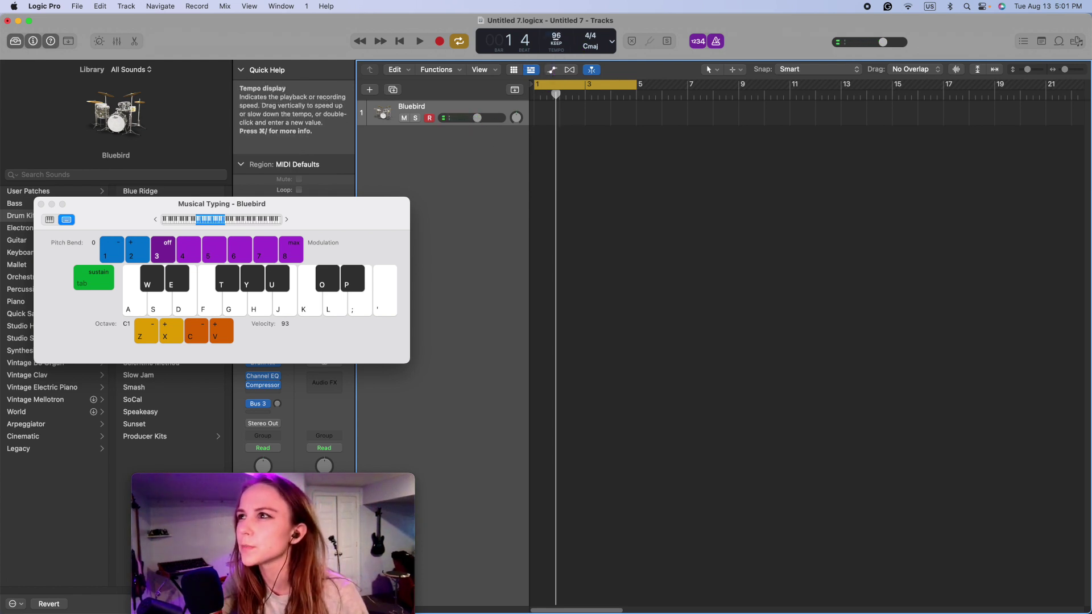
Set the project tempo to 84 while listening to the metronome, leaving playback stopped
{"action": "key", "text": "space"}
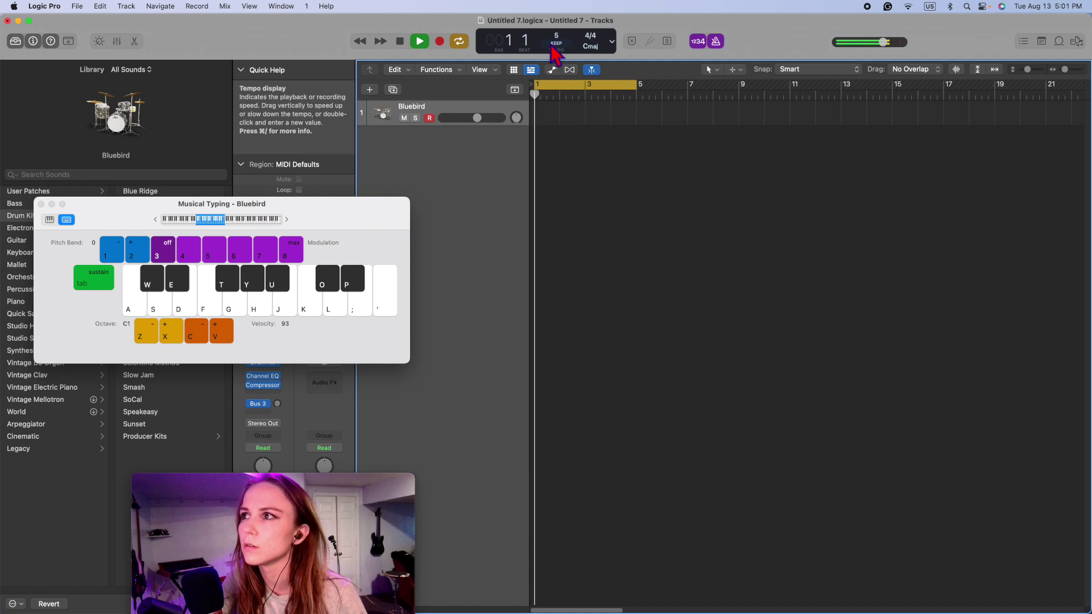
{"action": "left_click_drag", "start_coordinate": [555, 36], "coordinate": [573, 4]}
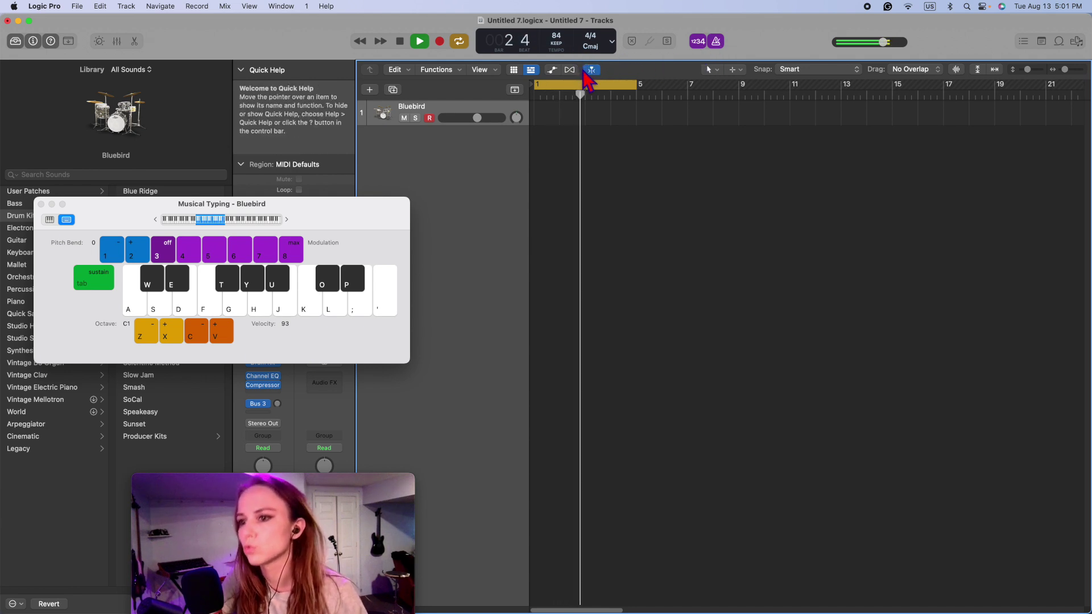
{"action": "key", "text": "space"}
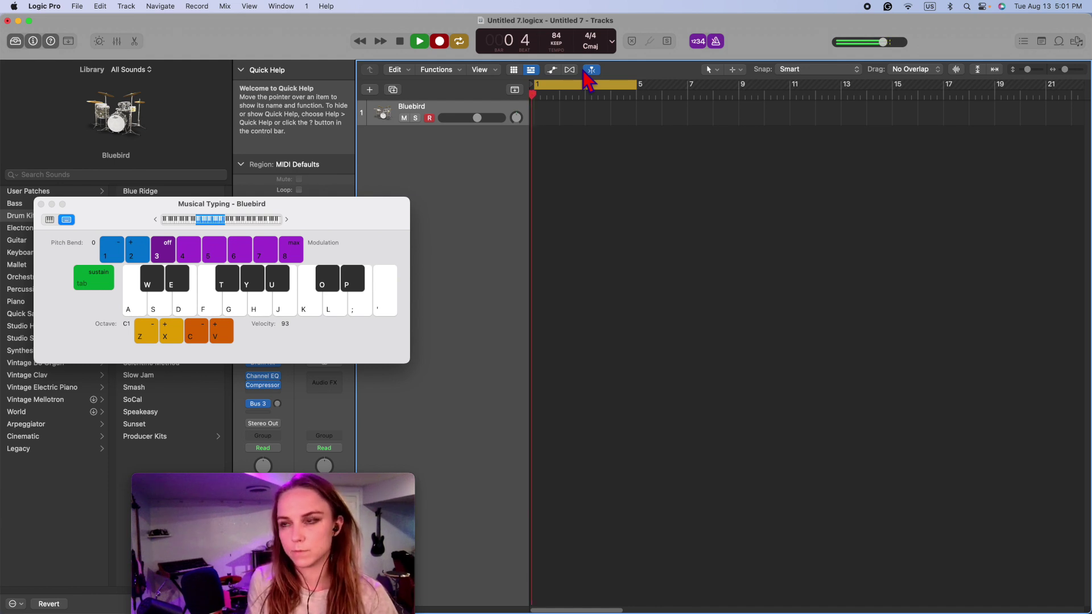
Record a four-bar drum pattern of kick, snare rimshot and closed hi-hat, ending with an open hi-hat
{"action": "key", "text": "a"}
{"action": "key", "text": "t"}
{"action": "key", "text": "t"}
{"action": "key", "text": "d"}
{"action": "key", "text": "t"}
{"action": "key", "text": "t"}
{"action": "key", "text": "a"}
{"action": "key", "text": "t"}
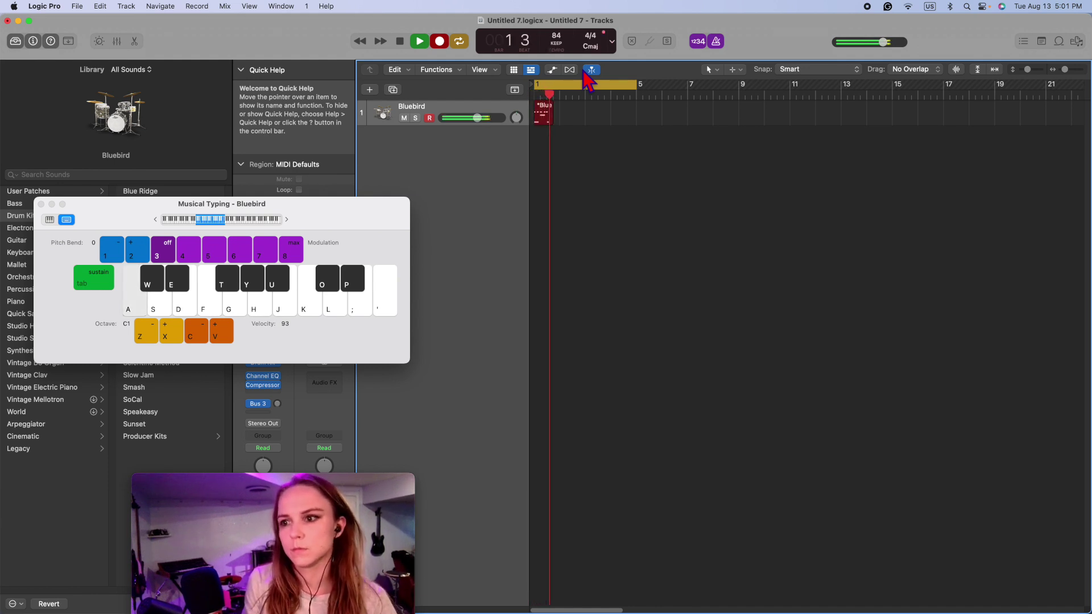
{"action": "key", "text": "d"}
{"action": "key", "text": "a"}
{"action": "key", "text": "d"}
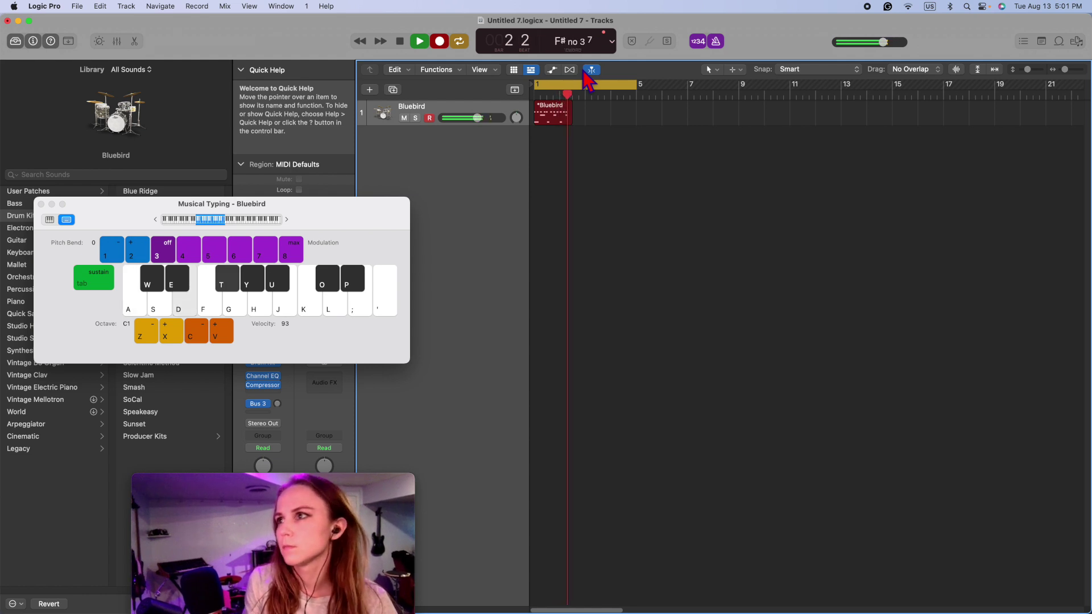
{"action": "key", "text": "t"}
{"action": "key", "text": "a"}
{"action": "key", "text": "t"}
{"action": "key", "text": "t"}
{"action": "key", "text": "d"}
{"action": "key", "text": "t"}
{"action": "key", "text": "t"}
{"action": "key", "text": "a"}
{"action": "key", "text": "t"}
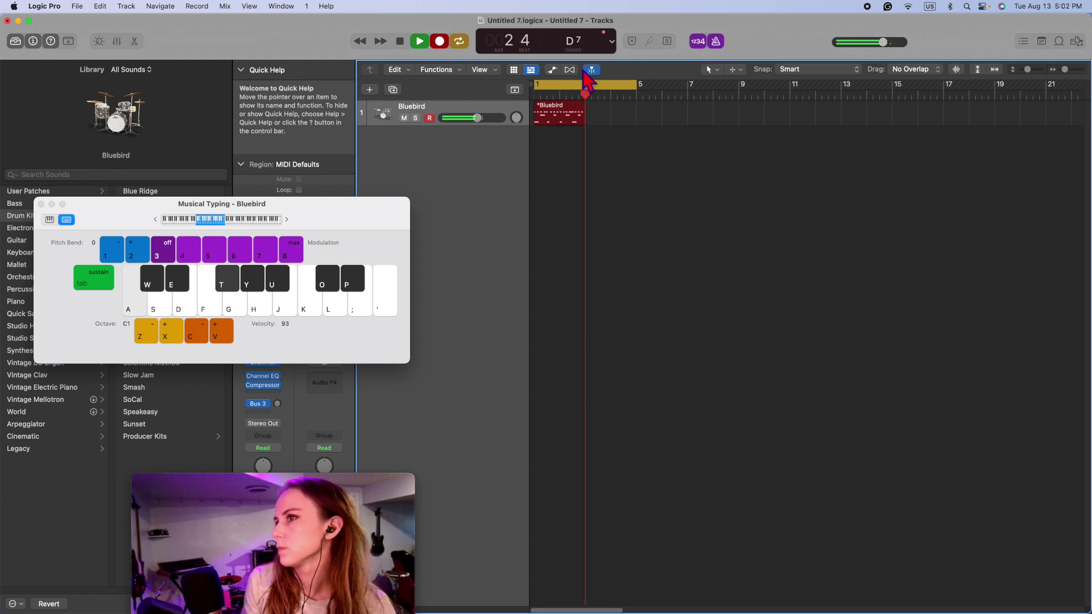
{"action": "key", "text": "d"}
{"action": "key", "text": "t"}
{"action": "key", "text": "a"}
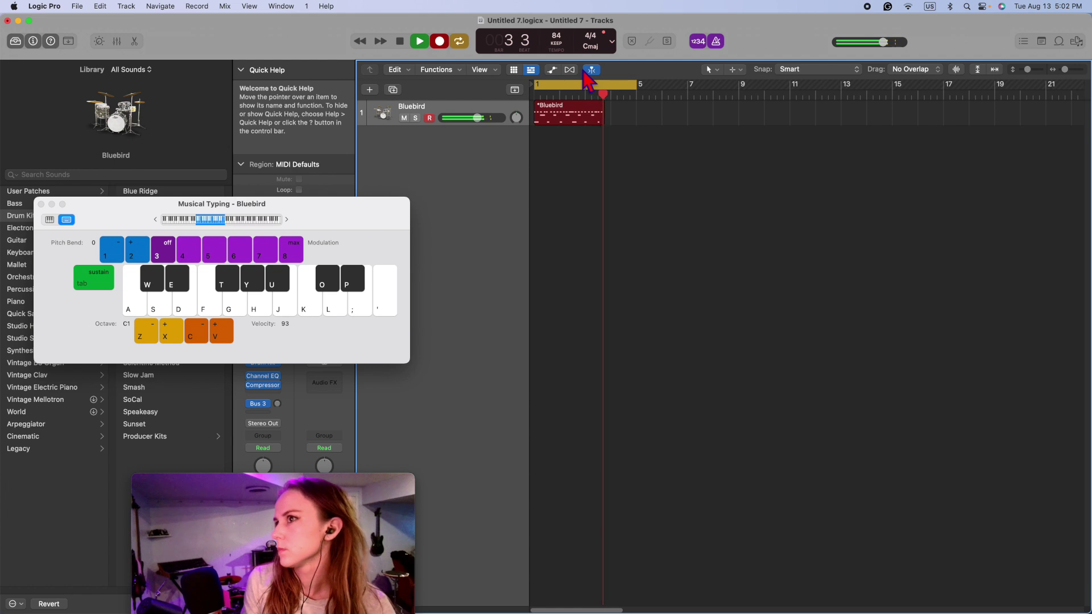
{"action": "key", "text": "d"}
{"action": "key", "text": "a"}
{"action": "key", "text": "t"}
{"action": "key", "text": "d"}
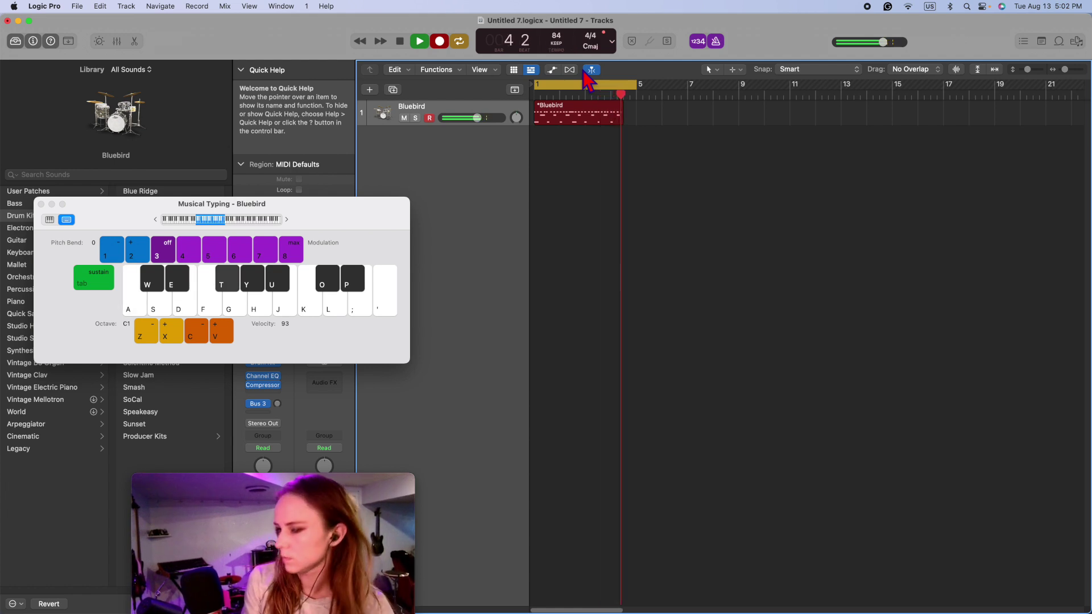
{"action": "key", "text": "t"}
{"action": "key", "text": "a"}
{"action": "key", "text": "u"}
{"action": "key", "text": "d"}
{"action": "key", "text": "space"}
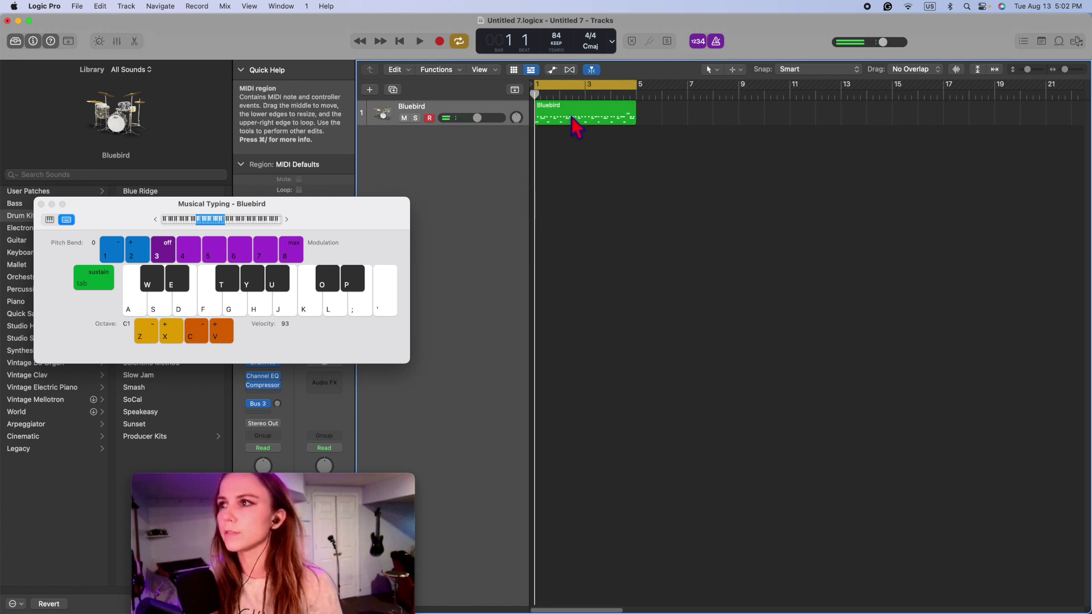
Close Musical Typing and open the recorded Bluebird region in the Piano Roll
{"action": "left_click", "coordinate": [594, 122]}
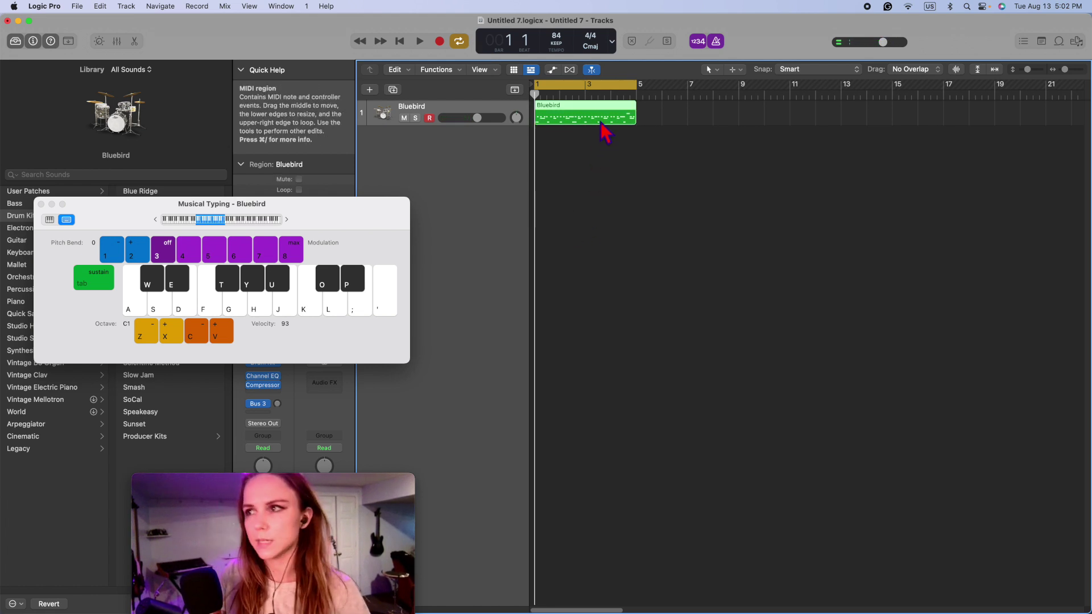
{"action": "left_click", "coordinate": [40, 204]}
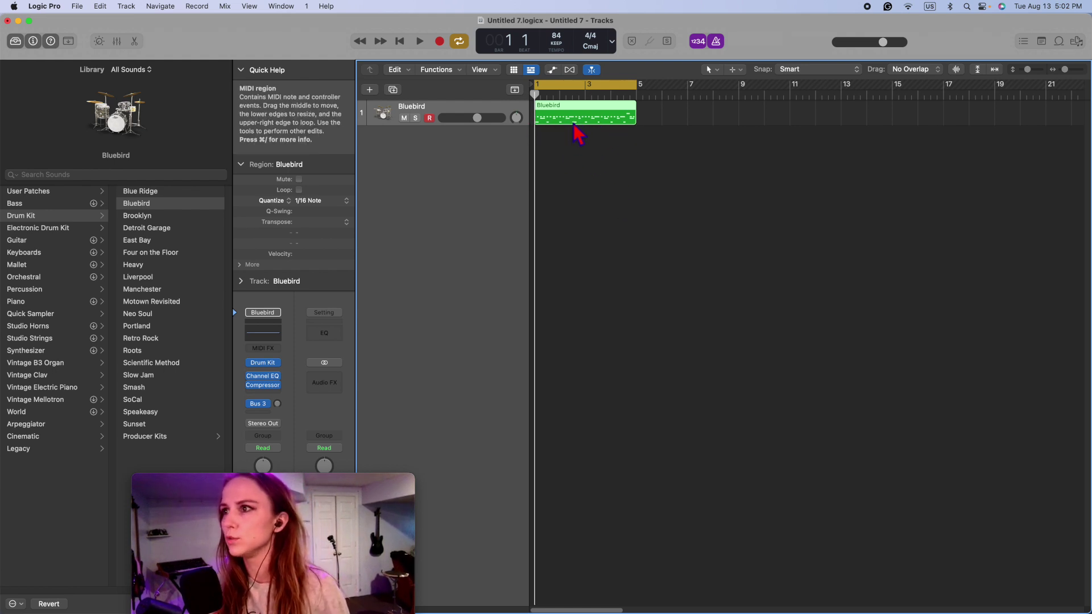
{"action": "key", "text": "p"}
Set the time quantize strength to 80 for all notes of the drum region
{"action": "right_click", "coordinate": [688, 546]}
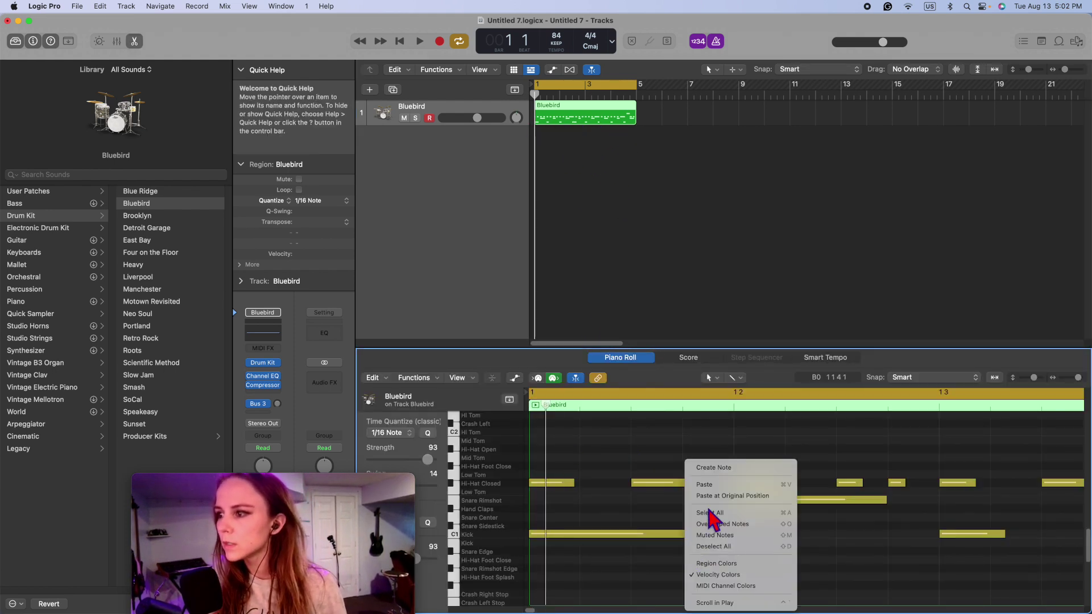
{"action": "left_click", "coordinate": [709, 514]}
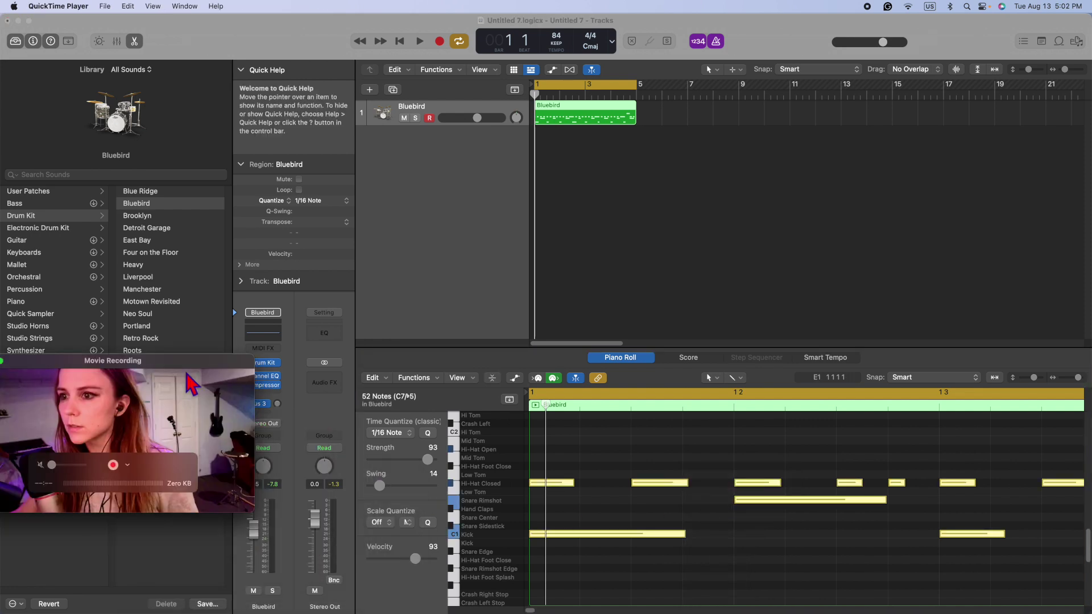
{"action": "left_click", "coordinate": [421, 462]}
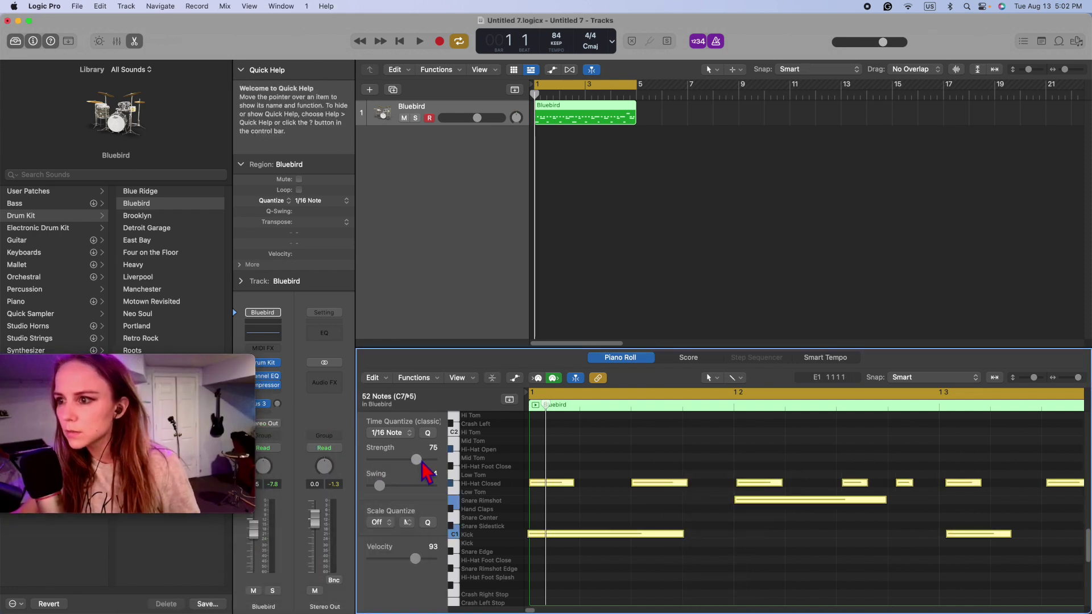
{"action": "left_click", "coordinate": [548, 554]}
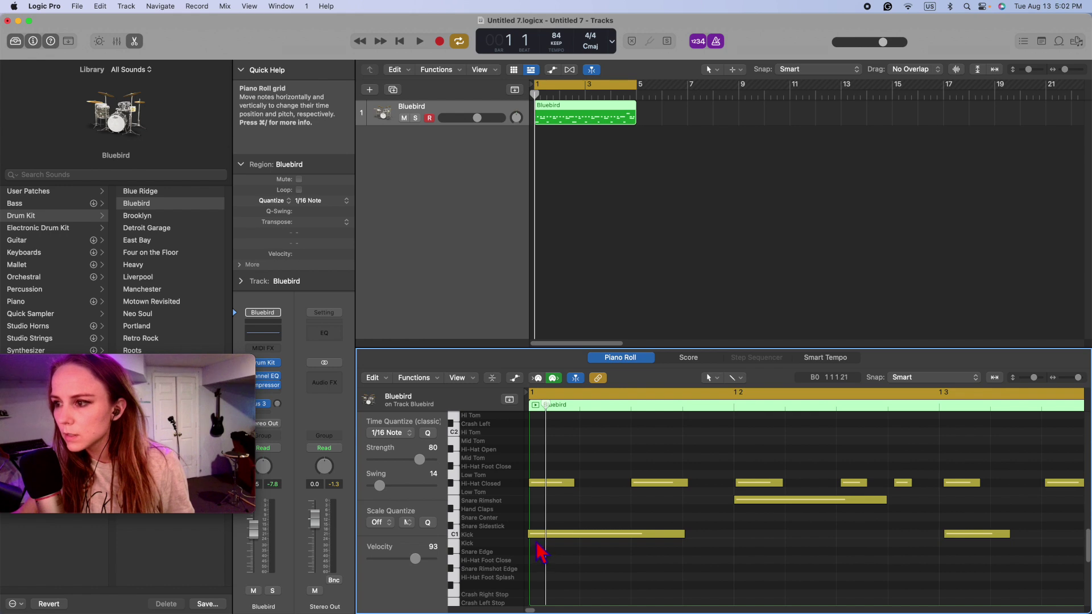
Check the first closed hi-hat note's position and play back the quantized drum loop
{"action": "left_click", "coordinate": [532, 483]}
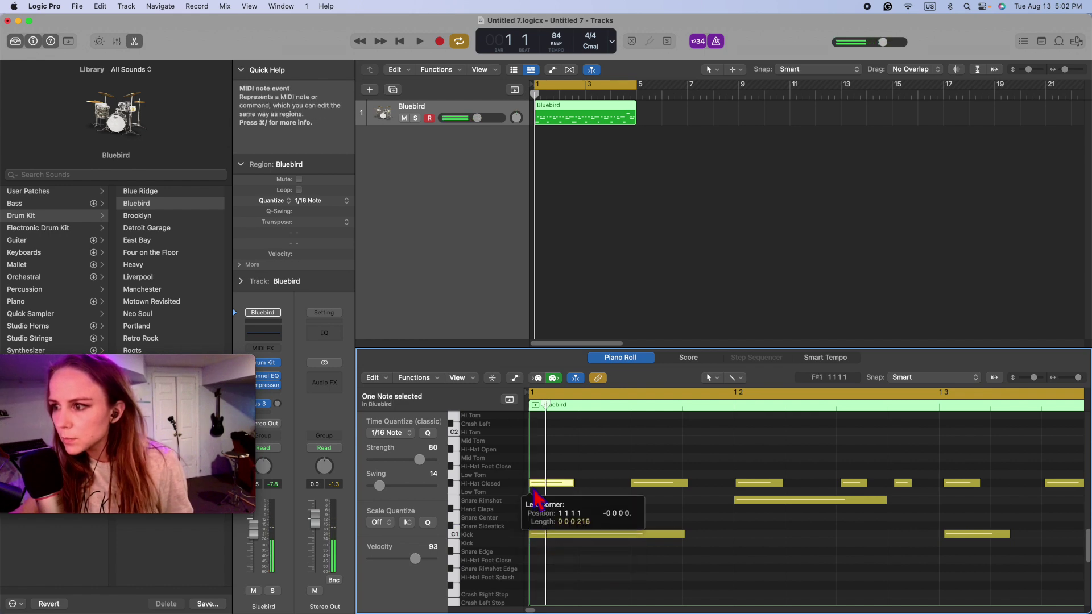
{"action": "key", "text": "space"}
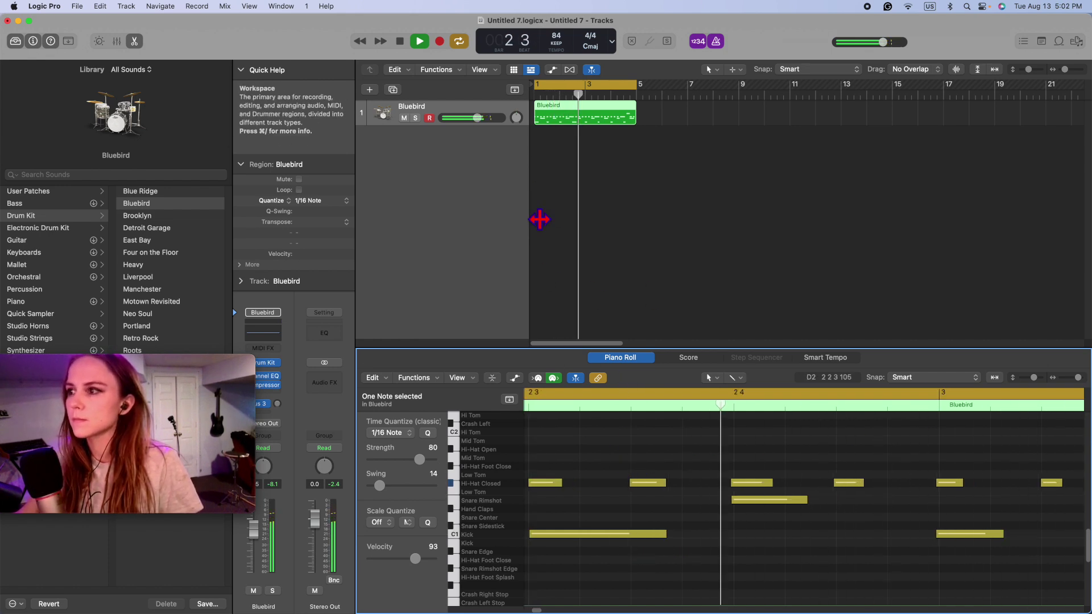
{"action": "key", "text": "space"}
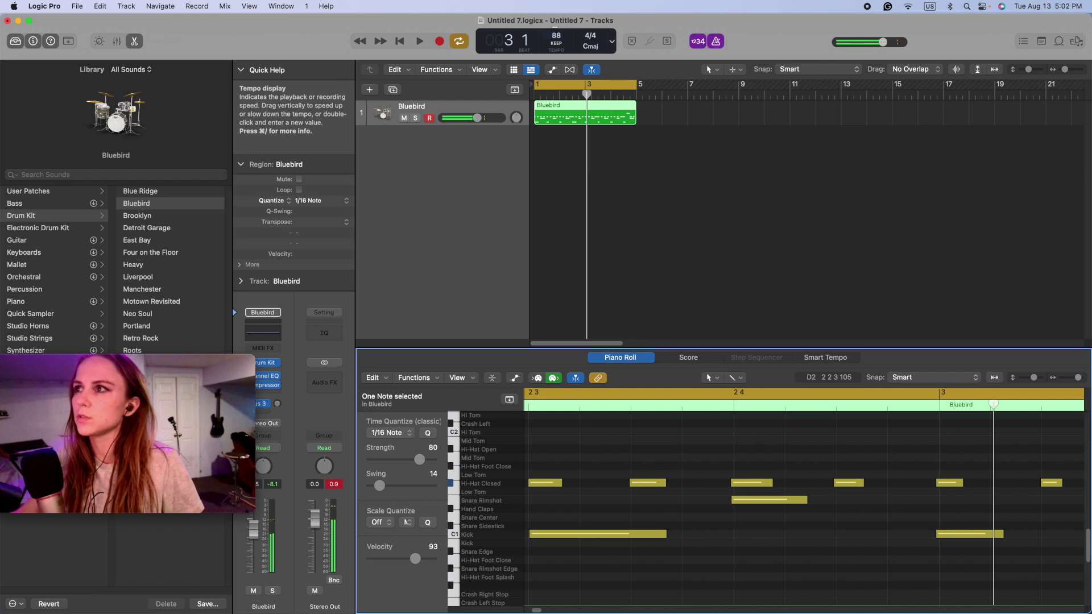
Set the project tempo to 91 and turn the Bluebird track's volume down slightly during playback
{"action": "left_click_drag", "start_coordinate": [554, 26], "coordinate": [555, 23]}
{"action": "key", "text": "space"}
{"action": "left_click_drag", "start_coordinate": [477, 118], "coordinate": [475, 121]}
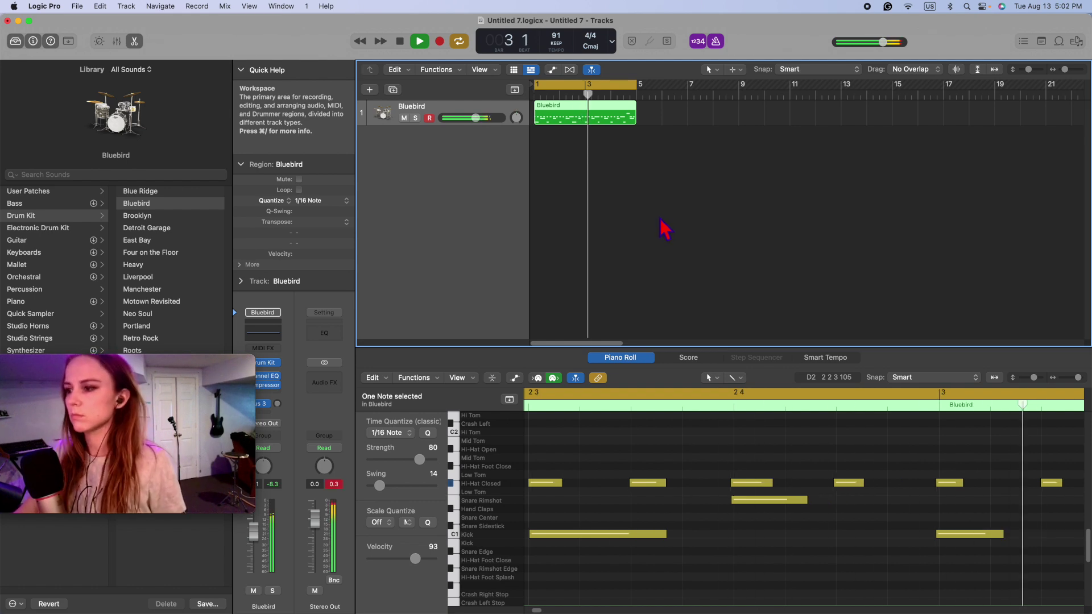
{"action": "key", "text": "space"}
Raise the velocity of the three closed hi-hats running from beat 4 of bar 1 to the start of bar 2
{"action": "left_click_drag", "start_coordinate": [1077, 378], "coordinate": [1072, 379]}
{"action": "scroll", "coordinate": [905, 471], "scroll_direction": "left", "scroll_amount": 3}
{"action": "scroll", "coordinate": [905, 470], "scroll_direction": "down", "scroll_amount": 2}
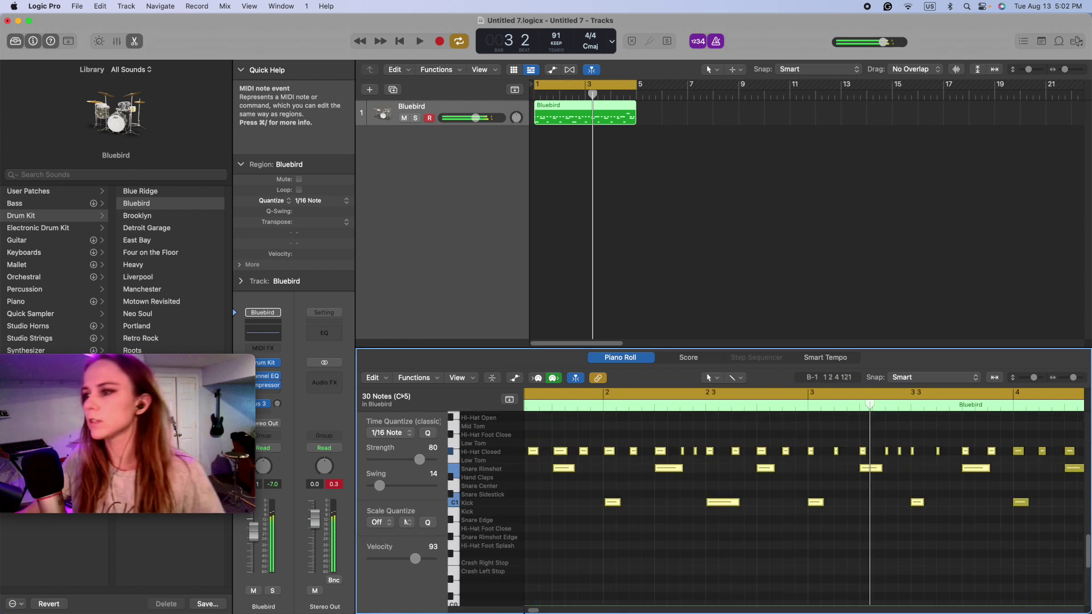
{"action": "left_click", "coordinate": [722, 553]}
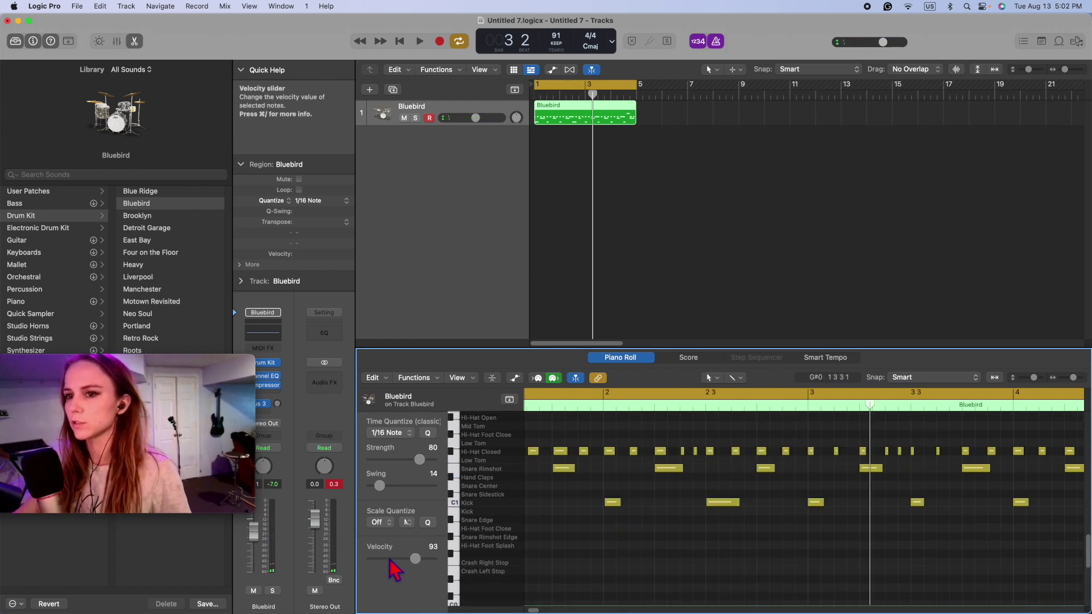
{"action": "left_click_drag", "start_coordinate": [1073, 378], "coordinate": [1071, 377]}
{"action": "left_click_drag", "start_coordinate": [641, 441], "coordinate": [602, 455]}
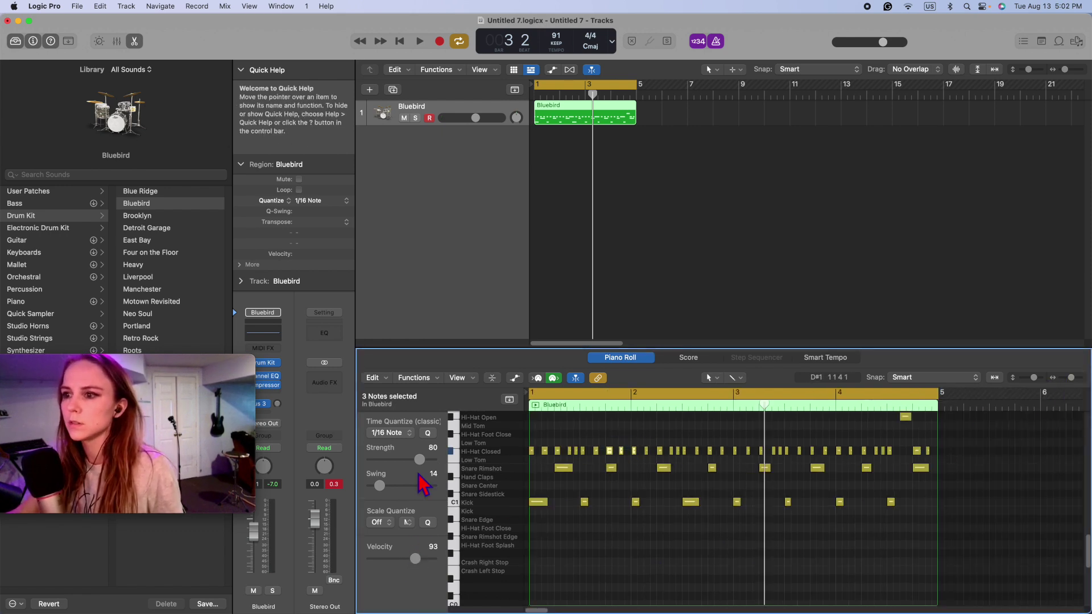
{"action": "mouse_move", "coordinate": [416, 560]}
{"action": "left_mouse_down"}
{"action": "mouse_move", "coordinate": [433, 569]}
{"action": "mouse_move", "coordinate": [400, 564]}
{"action": "left_mouse_up"}
Soften the closed hi-hat midway through beat 2 of bar 1 and set the region's first two hi-hats to velocity 111
{"action": "left_click", "coordinate": [569, 449]}
{"action": "left_click_drag", "start_coordinate": [550, 455], "coordinate": [529, 446]}
{"action": "left_click_drag", "start_coordinate": [418, 560], "coordinate": [429, 564]}
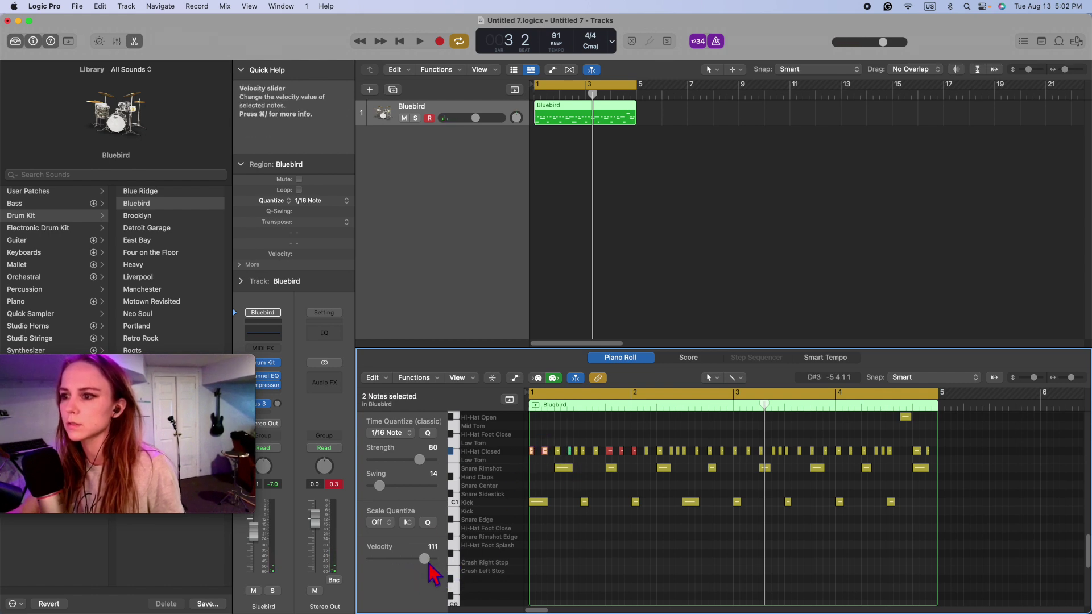
Set the first kick to velocity 122 and raise the velocity of the rimshot and two hi-hats on beat 4 of bar 3
{"action": "left_click_drag", "start_coordinate": [542, 533], "coordinate": [538, 493]}
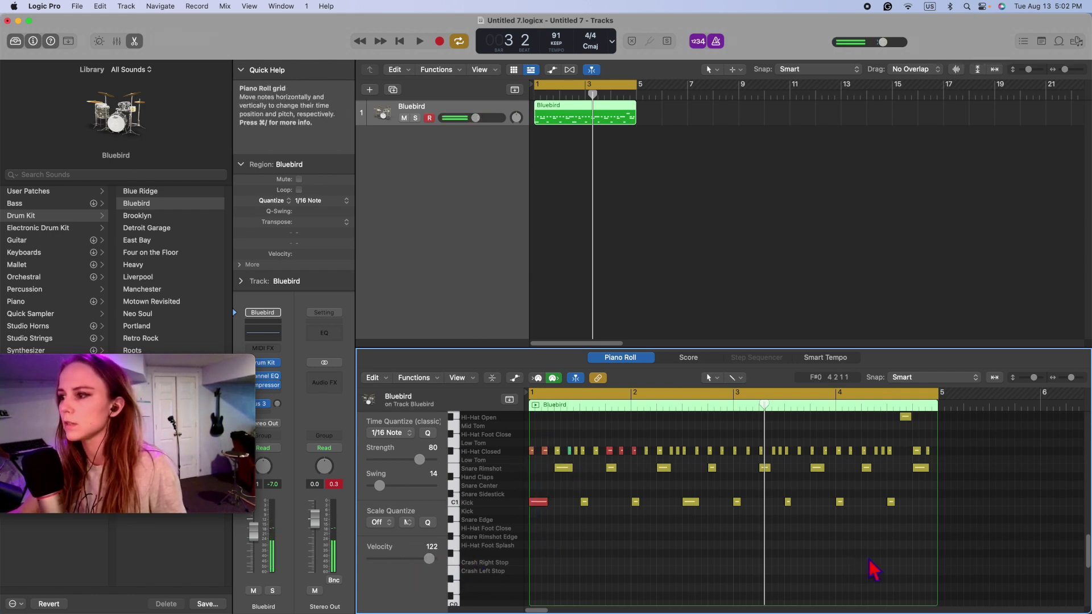
{"action": "left_click_drag", "start_coordinate": [415, 558], "coordinate": [429, 560]}
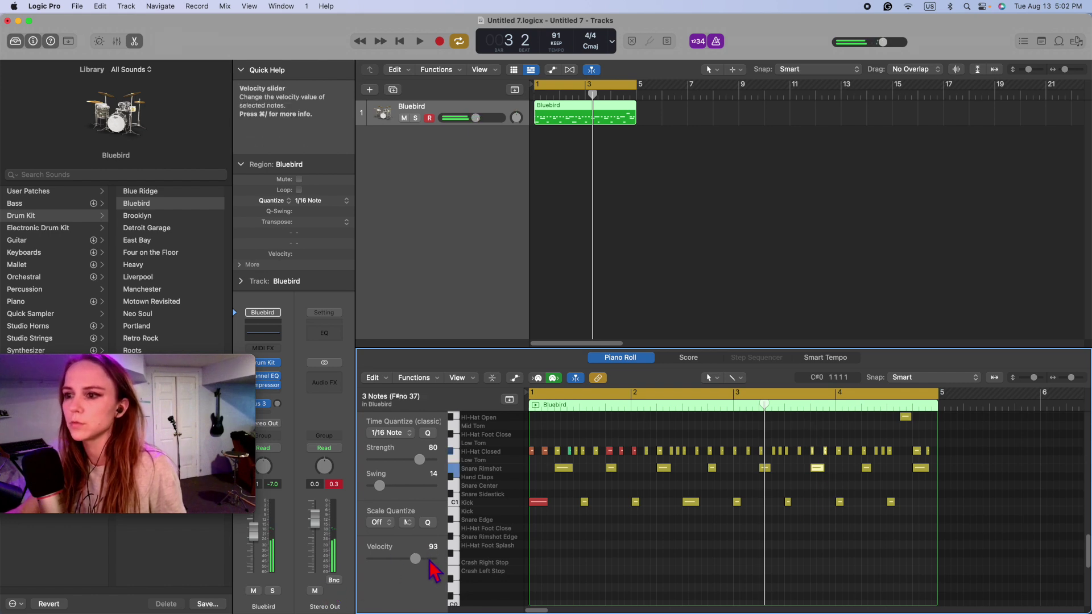
Set the time quantize swing to 47 for all notes of the drum region
{"action": "left_click", "coordinate": [589, 533]}
{"action": "right_click", "coordinate": [588, 530]}
{"action": "left_click", "coordinate": [628, 513]}
{"action": "left_click_drag", "start_coordinate": [380, 486], "coordinate": [414, 510]}
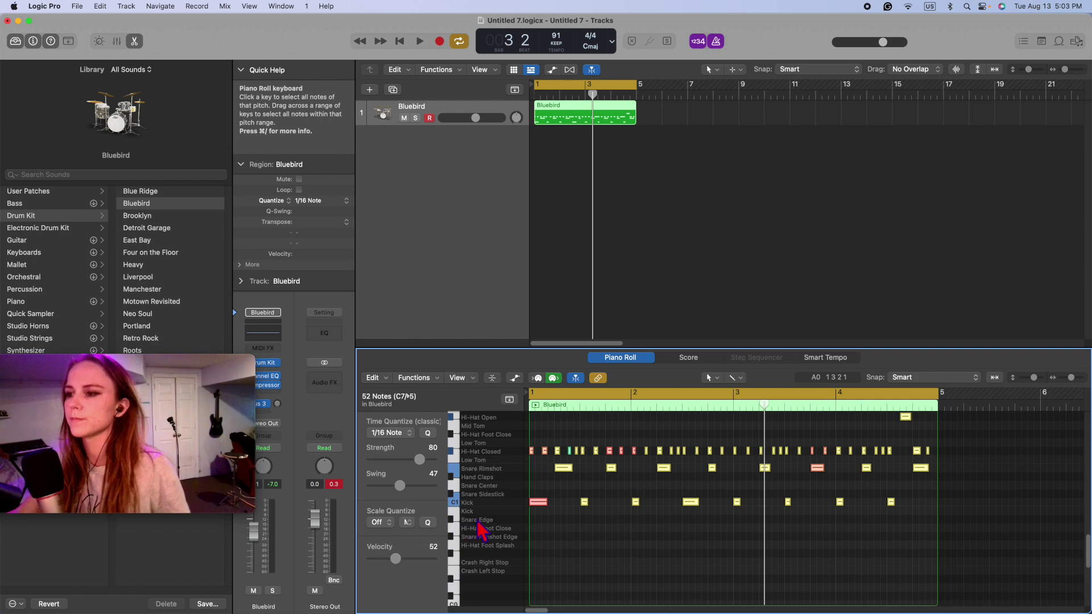
Clear the note selection and play back the drum loop to judge its swing and accents
{"action": "key", "text": "space"}
{"action": "left_click", "coordinate": [635, 580]}
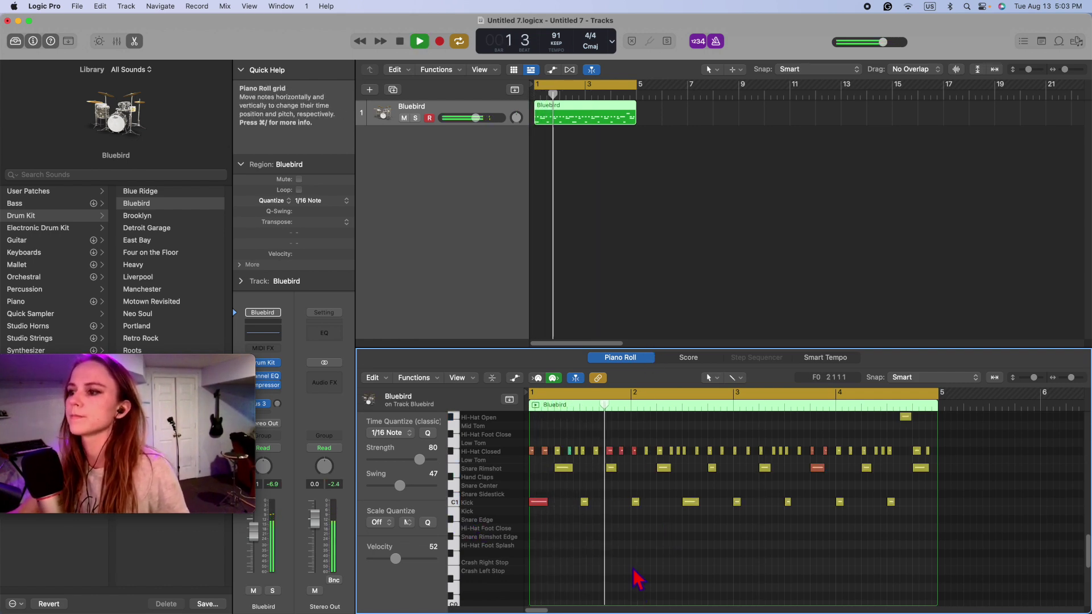
{"action": "key", "text": "space"}
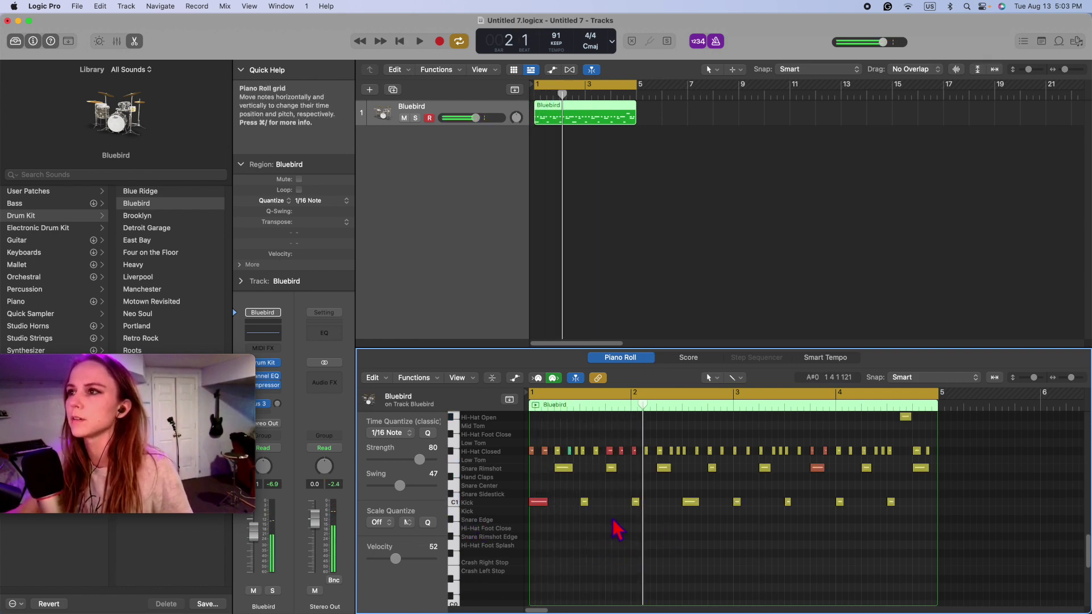
{"action": "key", "text": "space"}
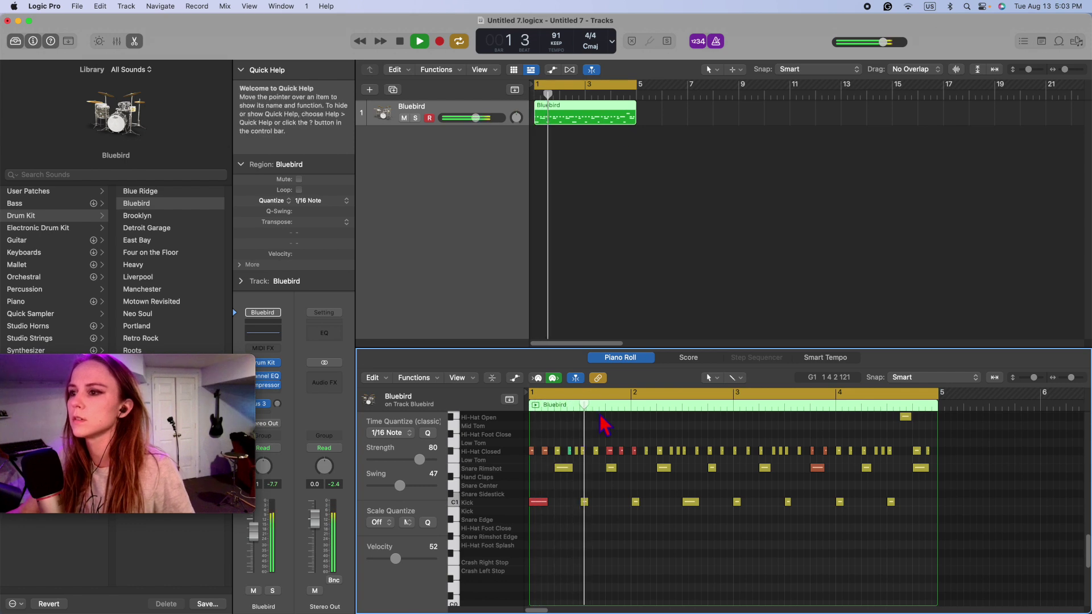
{"action": "key", "text": "space"}
Delete the second closed hi-hat note of bar 1 and play the loop again
{"action": "left_click_drag", "start_coordinate": [558, 442], "coordinate": [548, 458]}
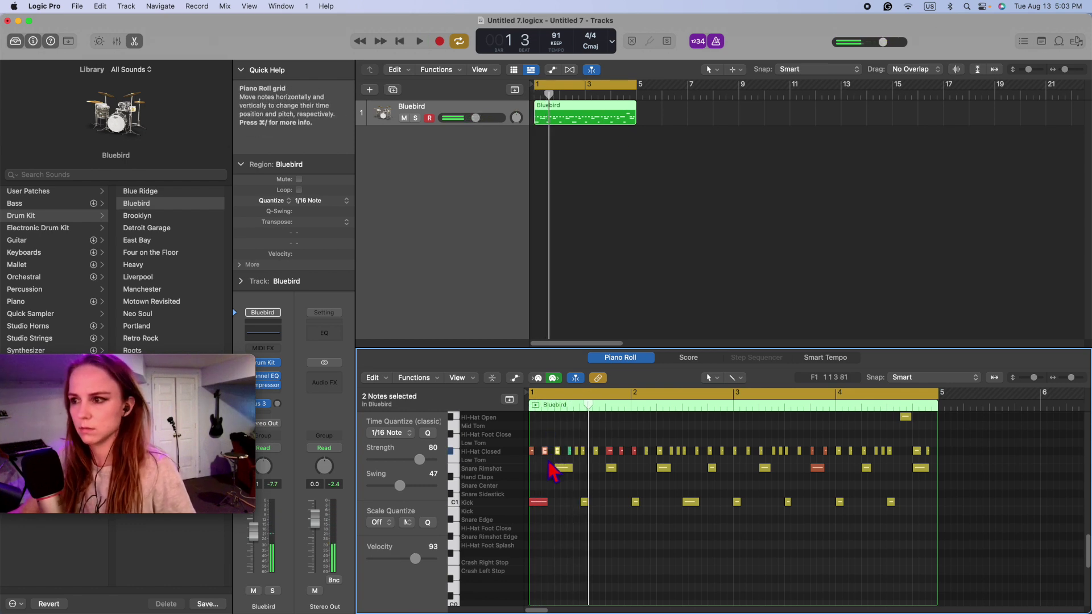
{"action": "left_click", "coordinate": [545, 452]}
{"action": "key", "text": "space"}
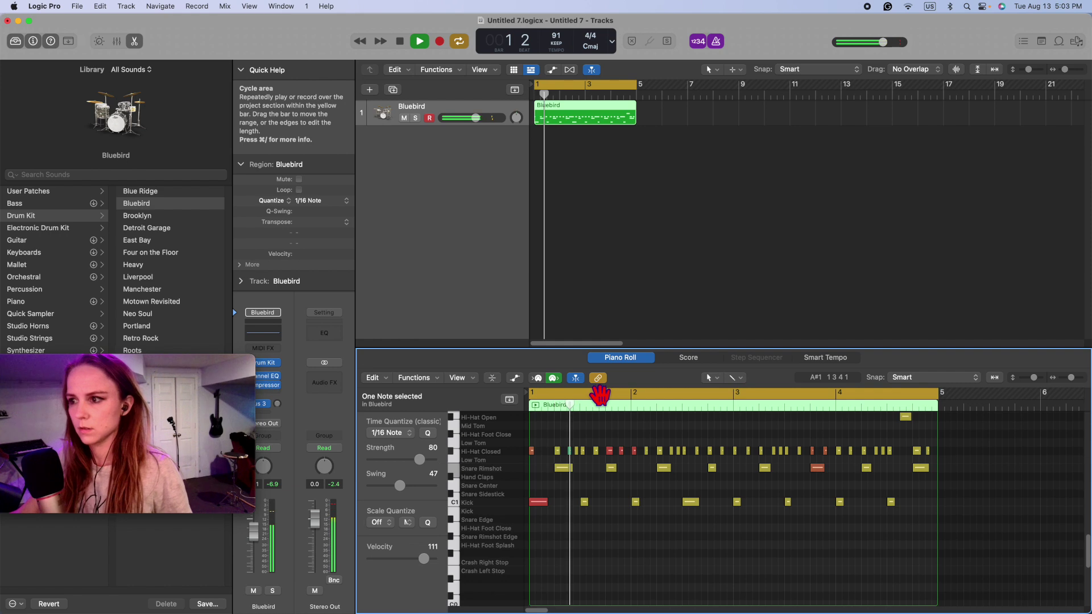
Stop the drum loop, switch off the metronome, and create one software instrument track with the default patch
{"action": "left_click", "coordinate": [584, 501]}
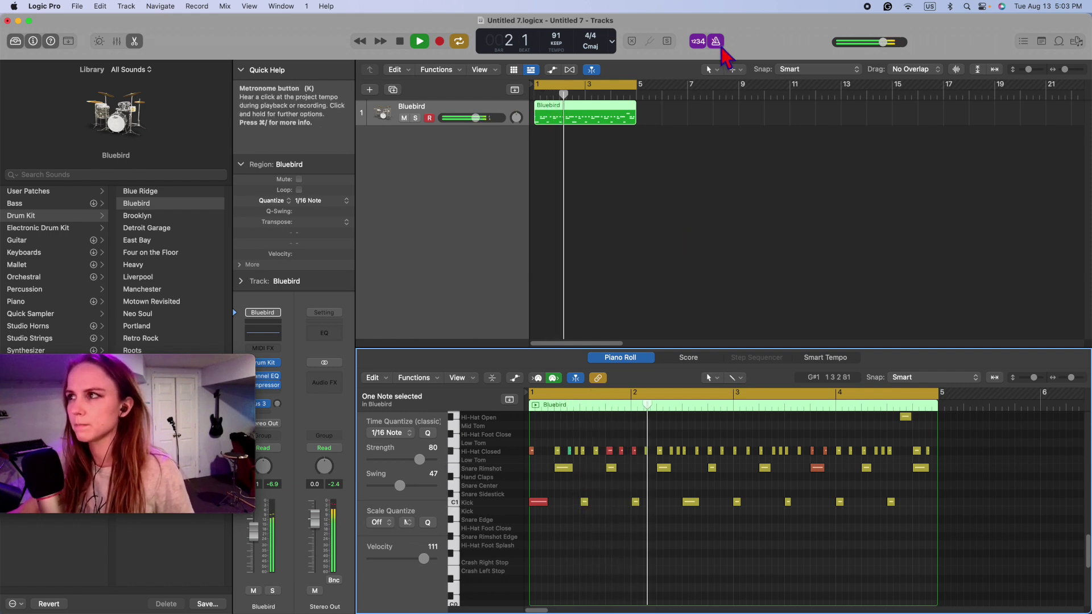
{"action": "key", "text": "space"}
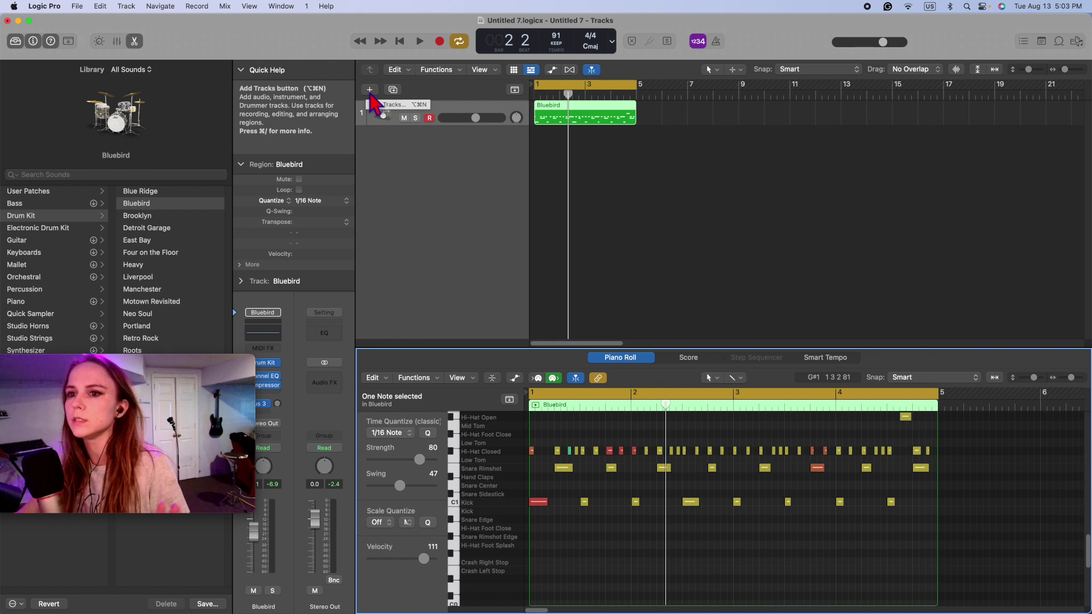
{"action": "left_click", "coordinate": [370, 92]}
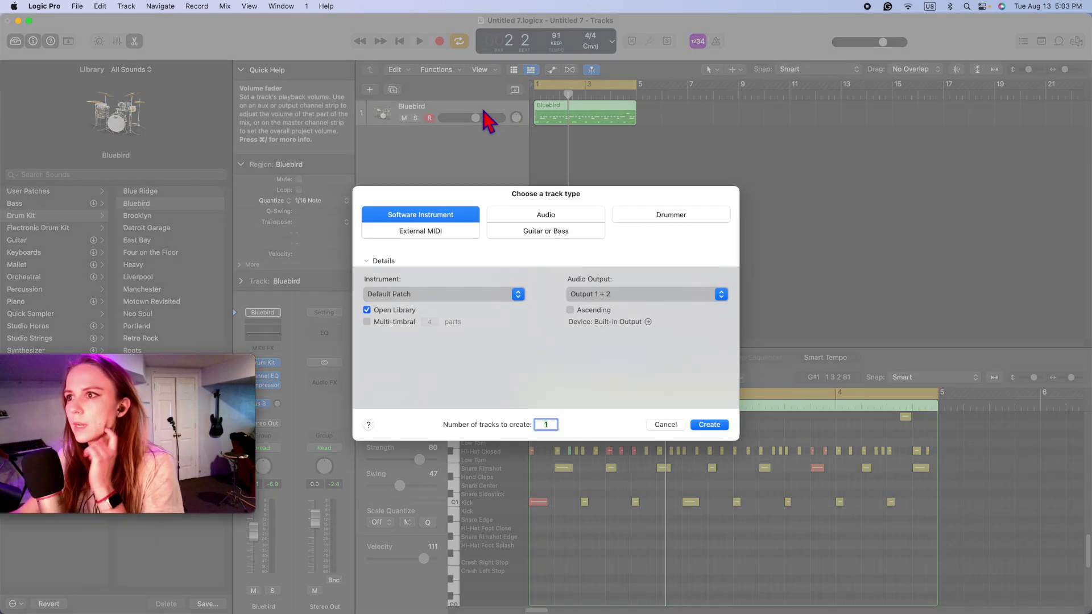
{"action": "left_click", "coordinate": [713, 426]}
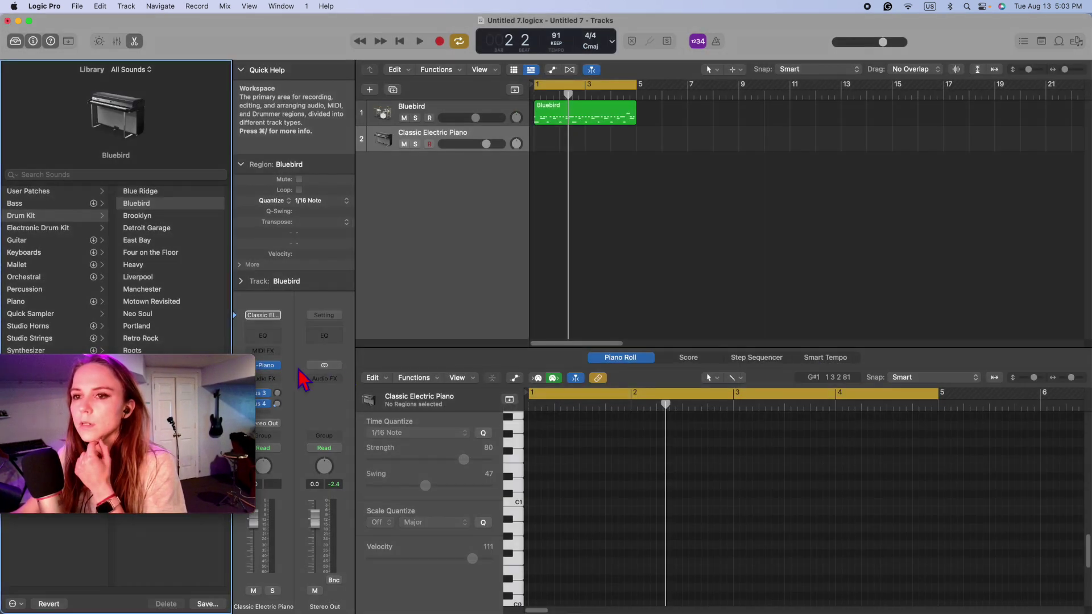
Search the sound library for "shaker" patches for the new track
{"action": "left_click_drag", "start_coordinate": [207, 386], "coordinate": [289, 470]}
{"action": "left_click", "coordinate": [107, 174]}
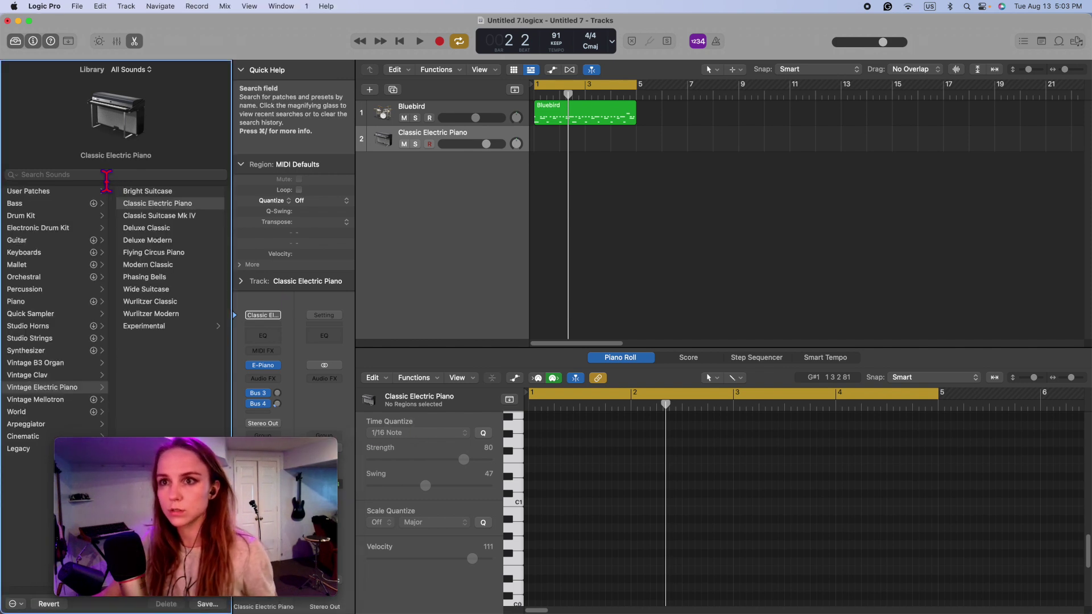
{"action": "left_click", "coordinate": [59, 289]}
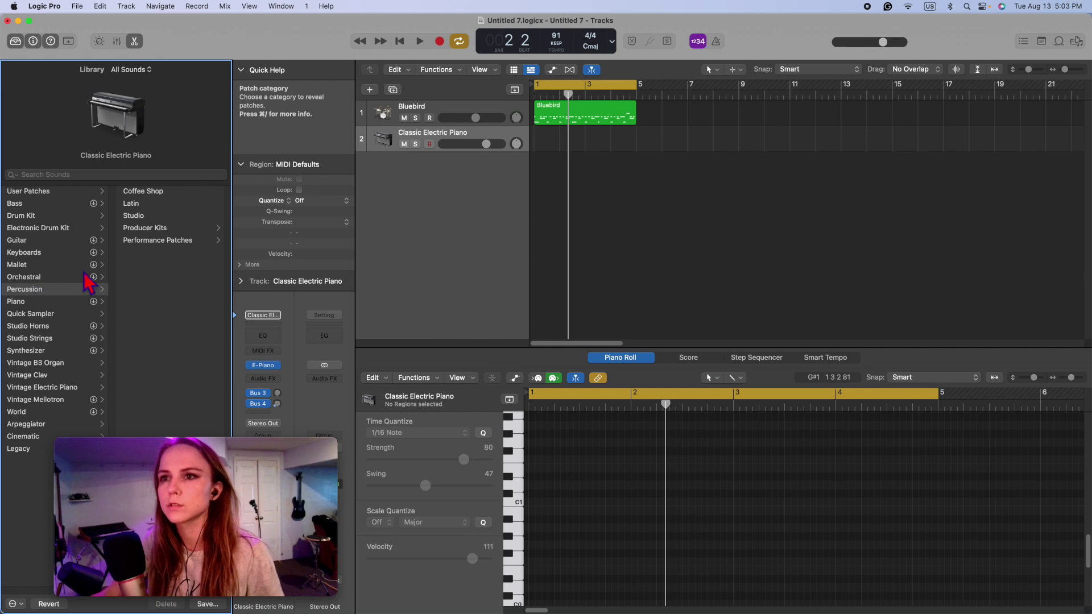
{"action": "left_click", "coordinate": [48, 177]}
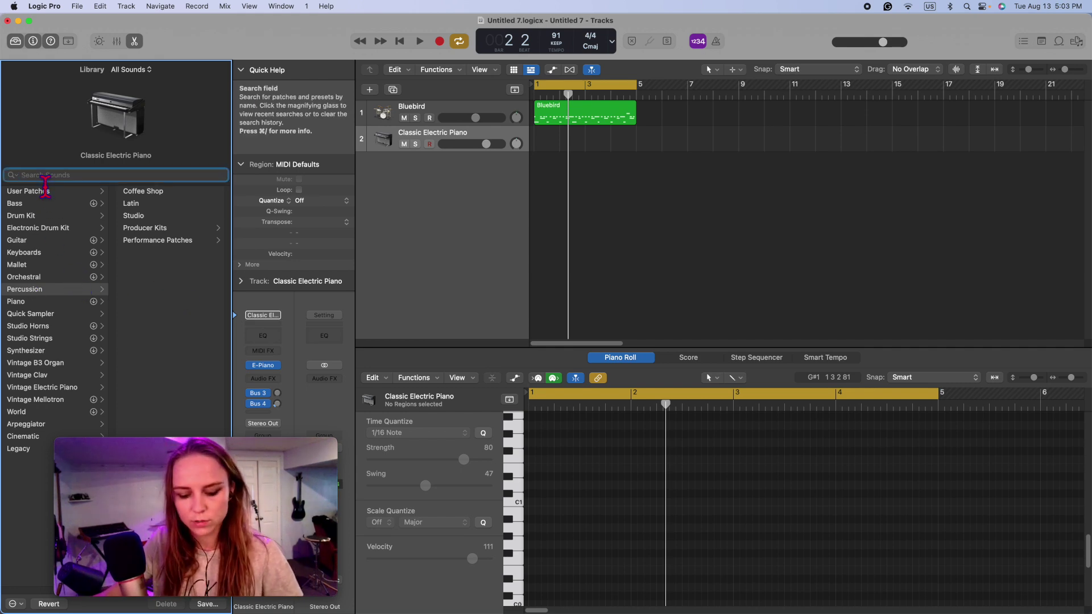
{"action": "type", "text": "shaker"}
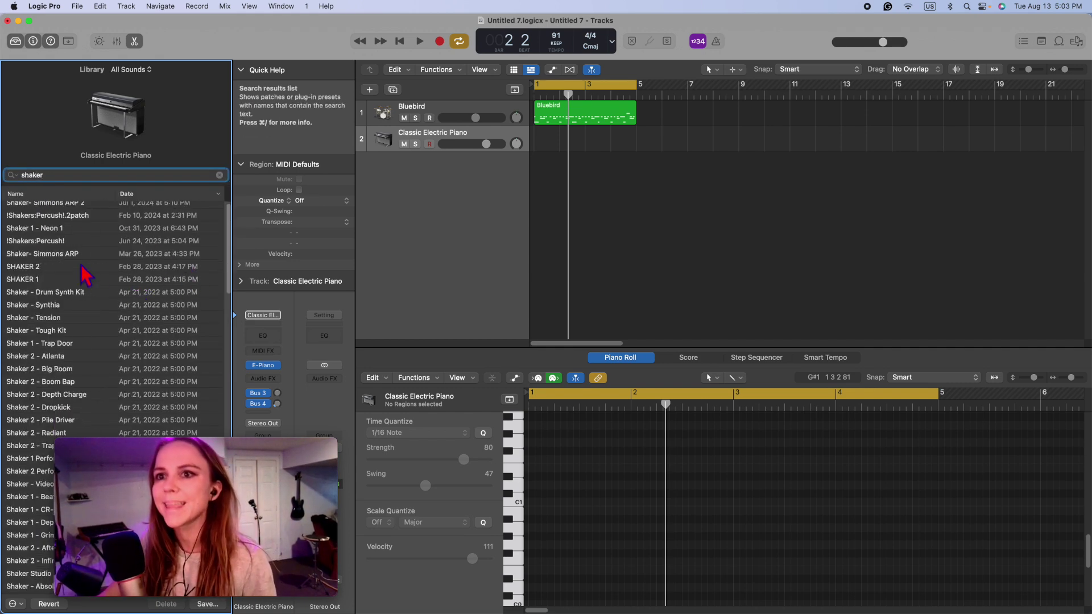
Load the Shaker 1 - Crate Digger patch on the new track and bring up the Musical Typing keyboard clear of the sound list
{"action": "scroll", "coordinate": [75, 353], "scroll_direction": "down", "scroll_amount": 5}
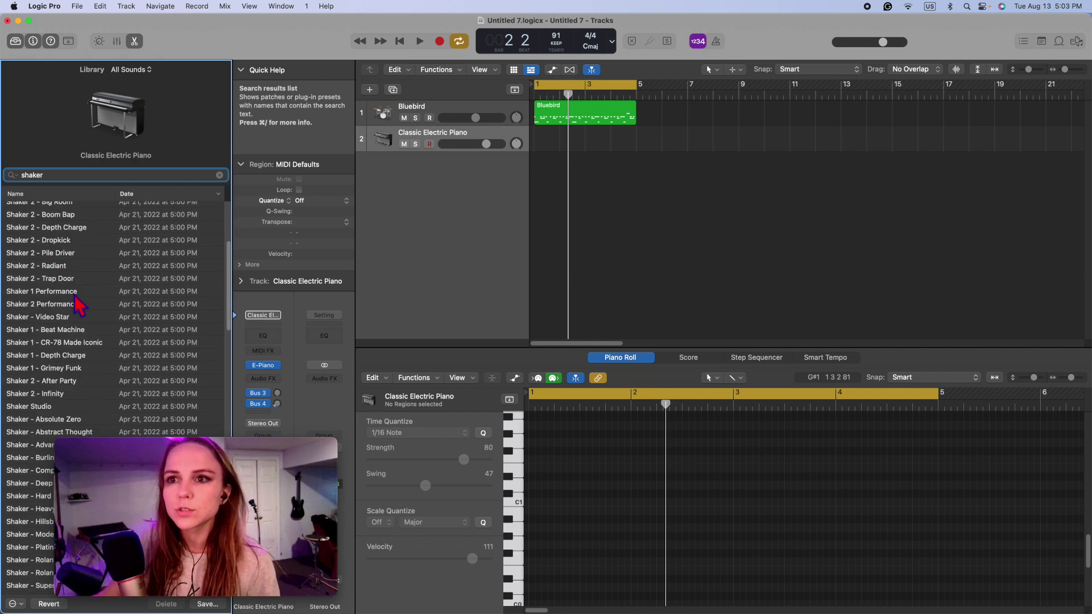
{"action": "scroll", "coordinate": [108, 324], "scroll_direction": "down", "scroll_amount": 8}
{"action": "scroll", "coordinate": [129, 382], "scroll_direction": "down", "scroll_amount": 3}
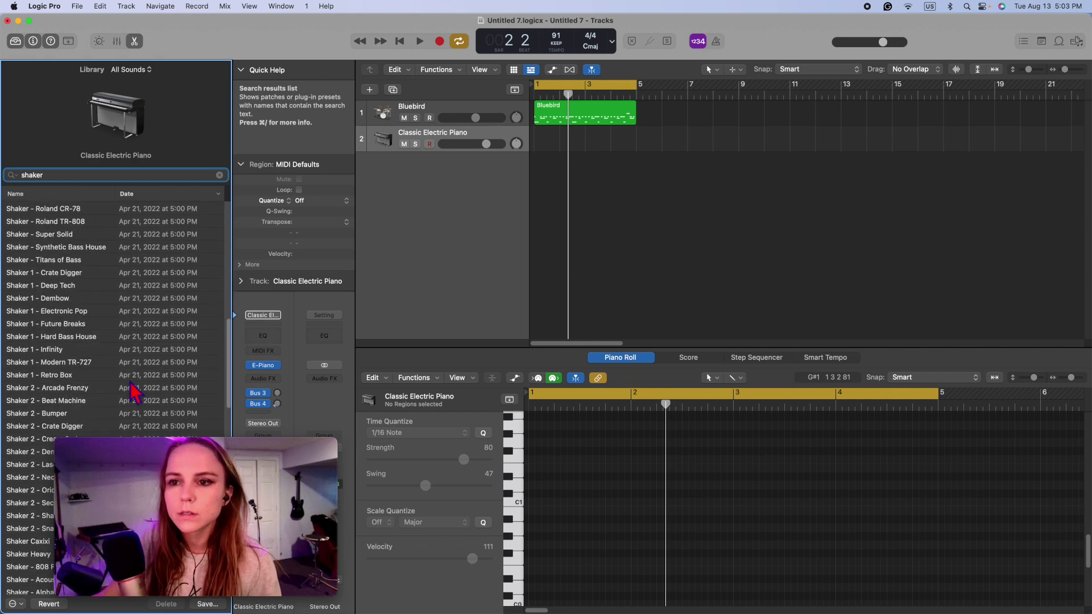
{"action": "left_click", "coordinate": [74, 274]}
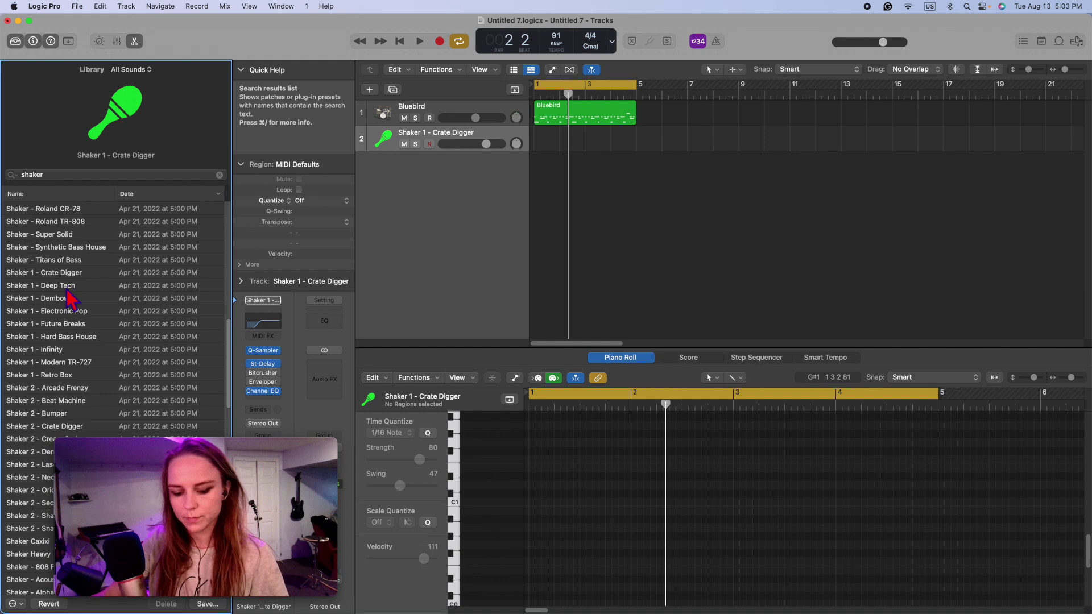
{"action": "key", "text": "super+k"}
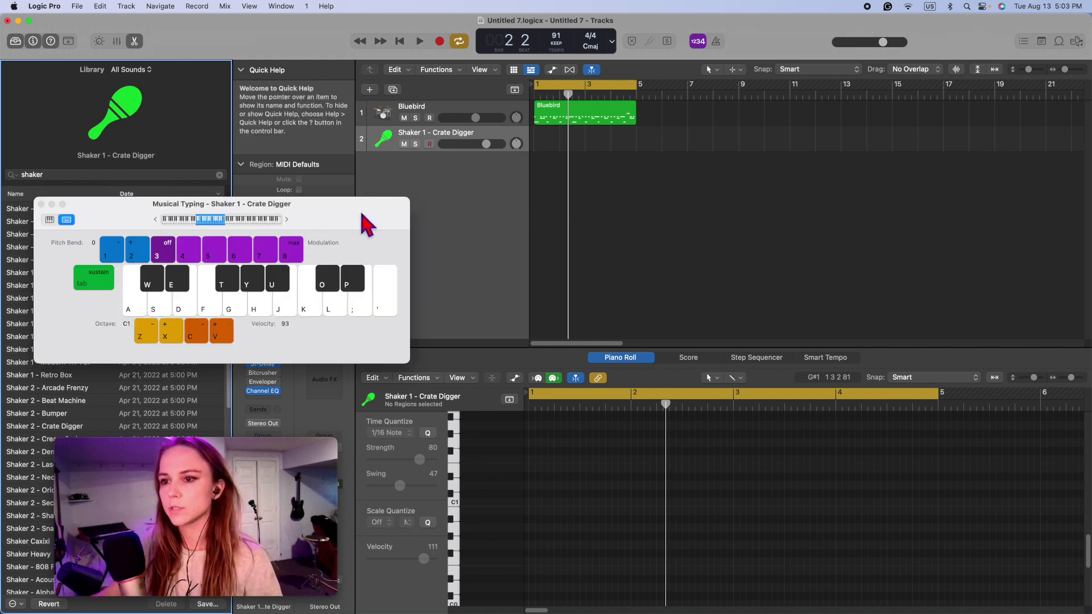
{"action": "left_click_drag", "start_coordinate": [485, 145], "coordinate": [695, 328]}
Load the Shaker 1 - Electronic Pop patch and audition it with Musical Typing
{"action": "left_click", "coordinate": [76, 314]}
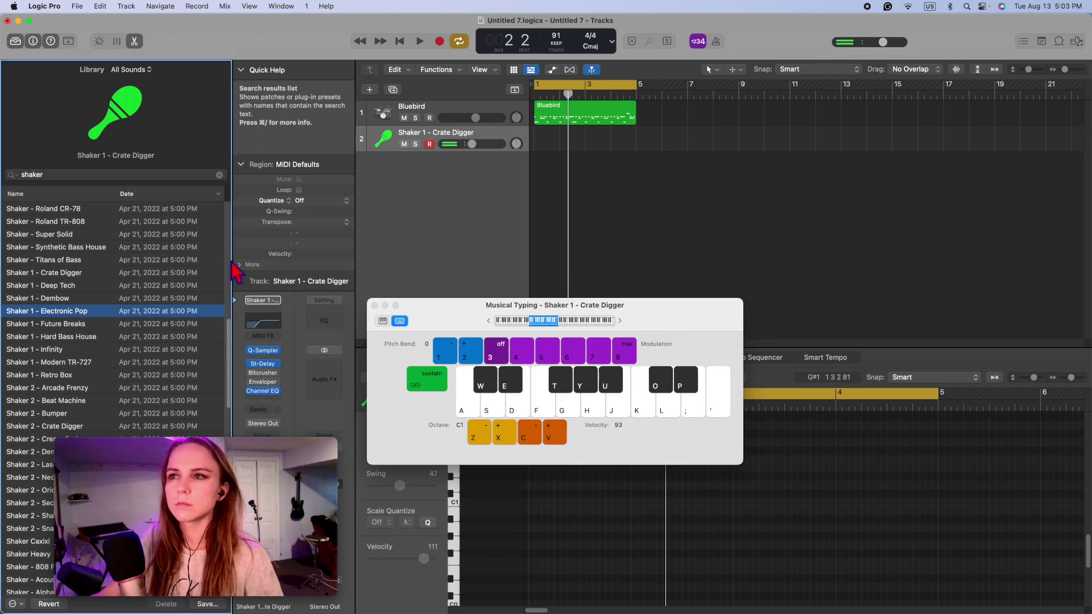
{"action": "left_click", "coordinate": [493, 154]}
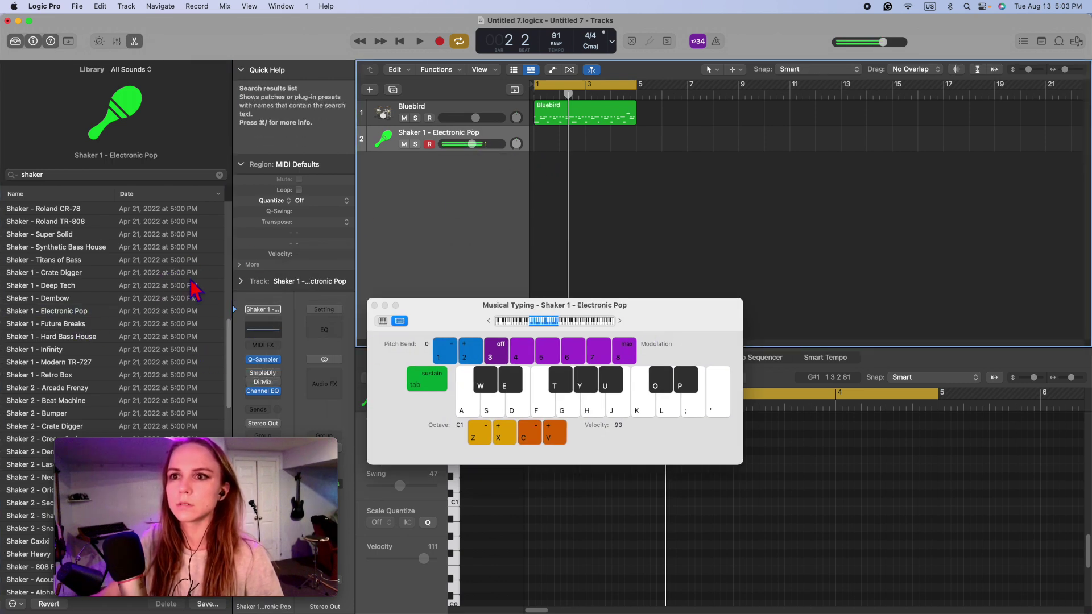
{"action": "left_click", "coordinate": [84, 314]}
{"action": "key", "text": "h"}
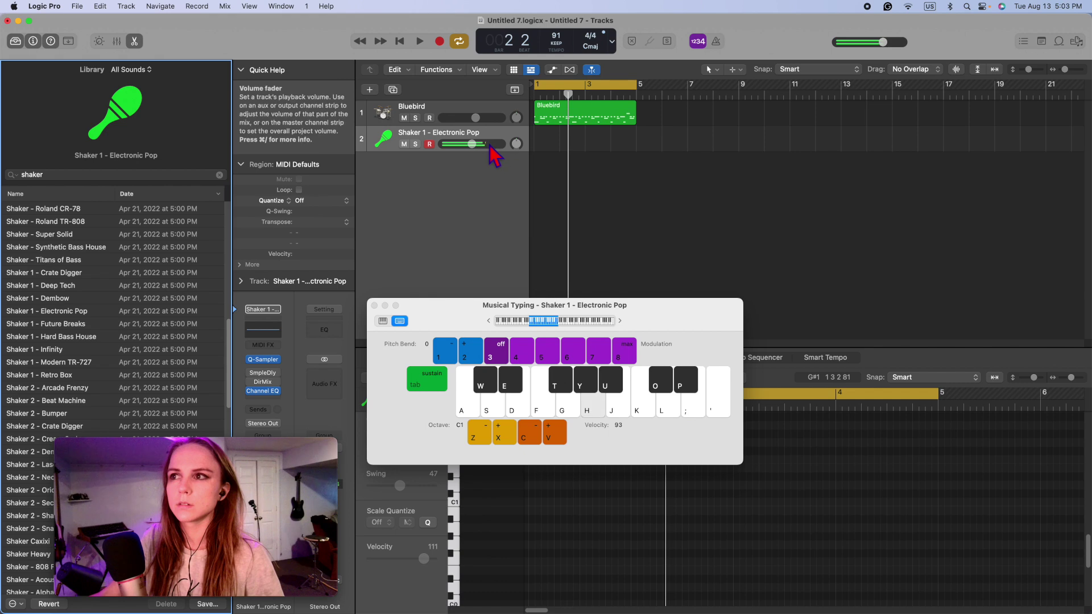
Raise the Musical Typing octave to C2 and load the Shaker - Simmons SDS-V patch
{"action": "scroll", "coordinate": [65, 359], "scroll_direction": "up", "scroll_amount": 1}
{"action": "scroll", "coordinate": [86, 357], "scroll_direction": "up", "scroll_amount": 5}
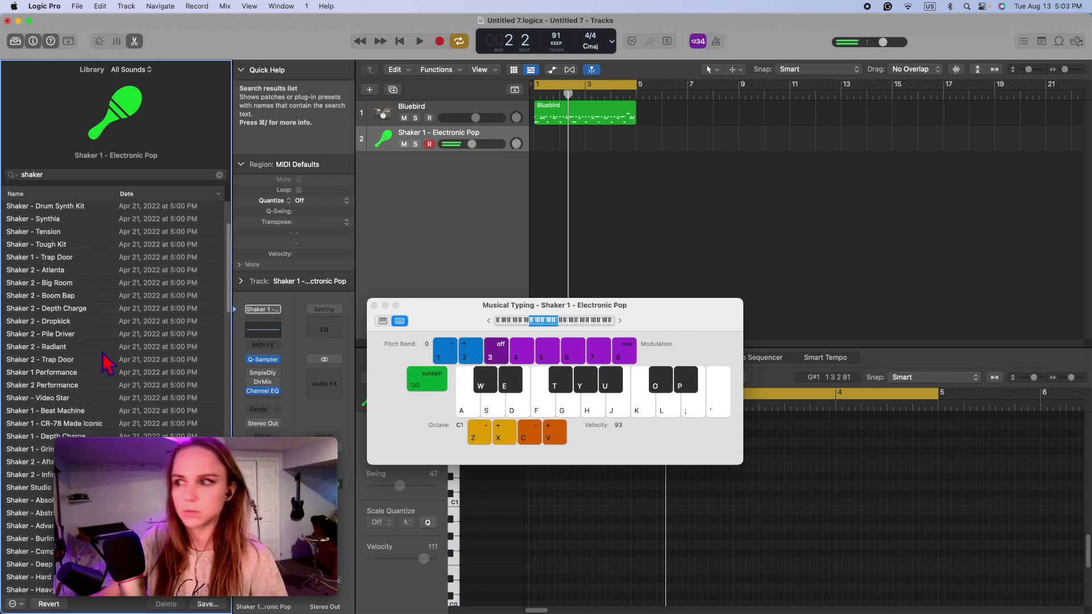
{"action": "key", "text": "x"}
{"action": "scroll", "coordinate": [99, 364], "scroll_direction": "up", "scroll_amount": 4}
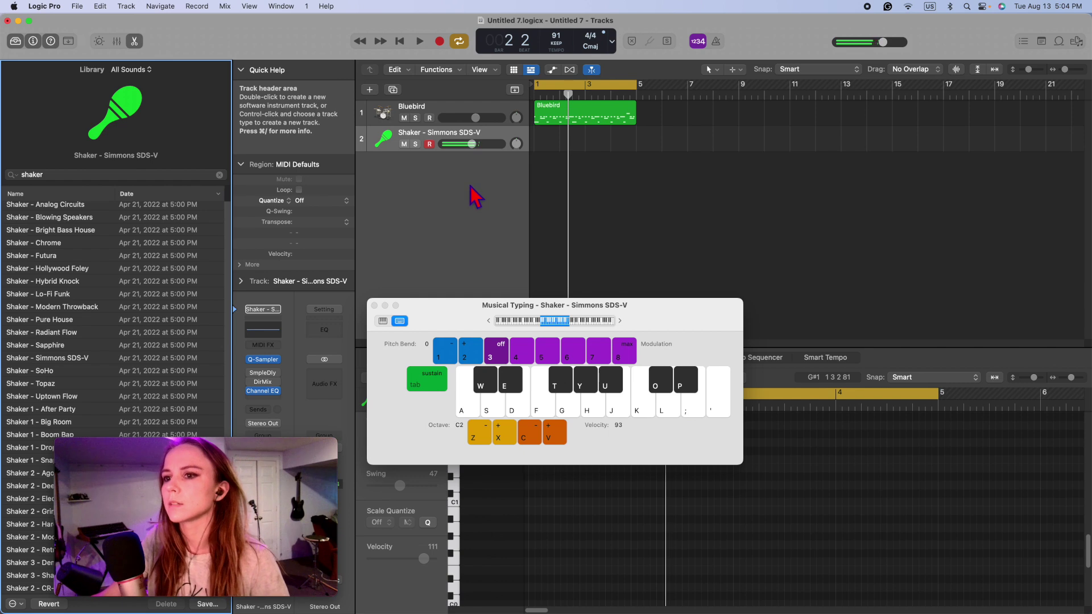
Show the shaker's Smart Controls and play repeated shaker notes over the drum loop to try out a part
{"action": "left_click", "coordinate": [99, 41]}
{"action": "key", "text": "space"}
{"action": "key", "text": "h"}
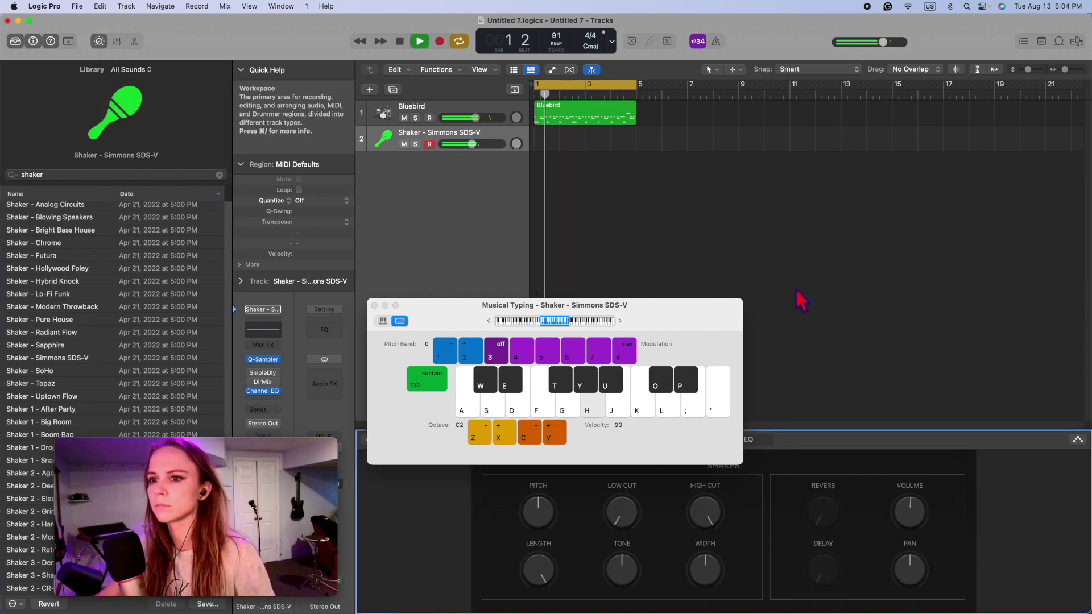
{"action": "key", "text": "h"}
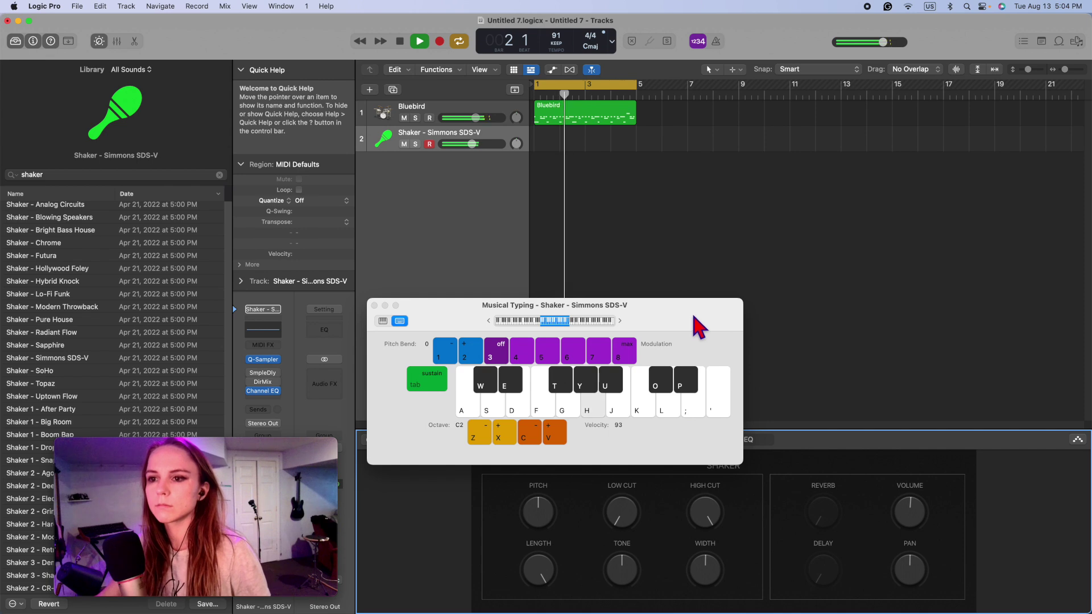
{"action": "key", "text": "h"}
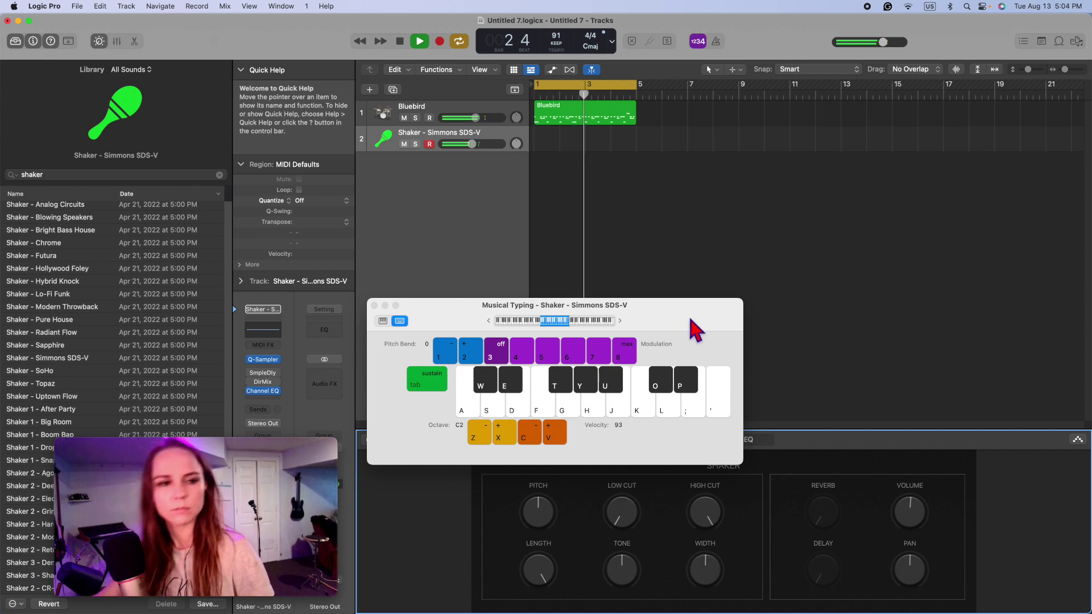
{"action": "key", "text": "h"}
{"action": "key", "text": "h"}
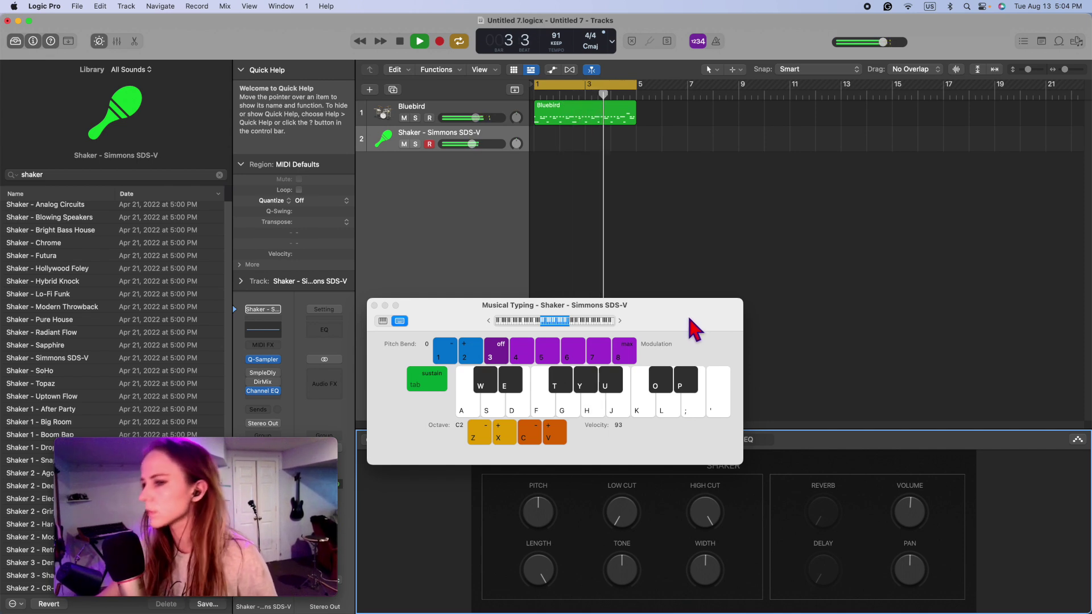
{"action": "key", "text": "space"}
Move the floating windows clear of the channel strip and replace the shaker track's Sample Delay with a stereo Stereo Delay
{"action": "left_click_drag", "start_coordinate": [693, 307], "coordinate": [1083, 161]}
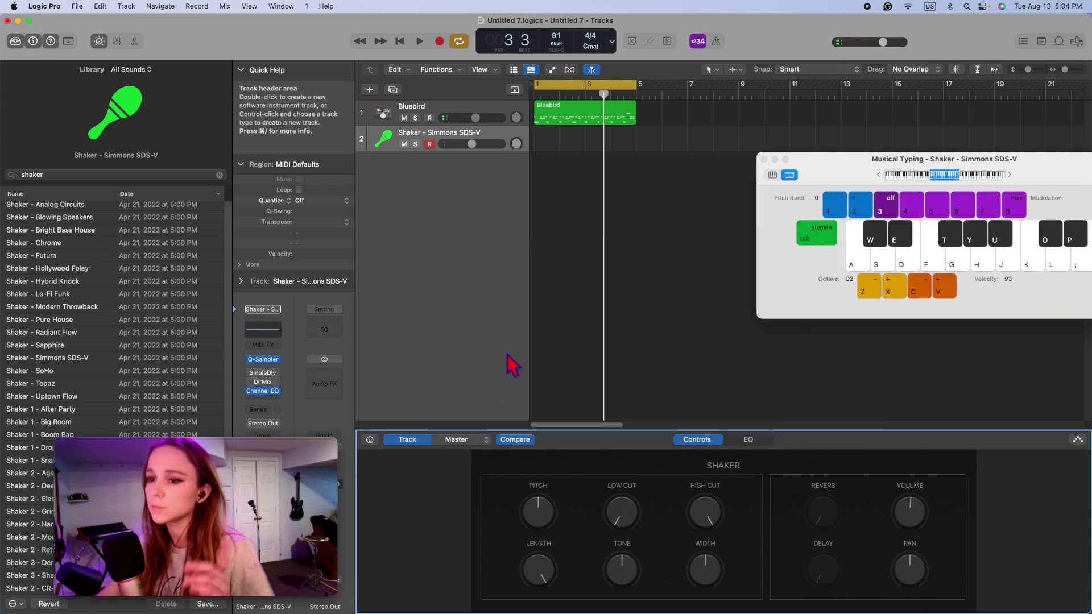
{"action": "left_click", "coordinate": [244, 466]}
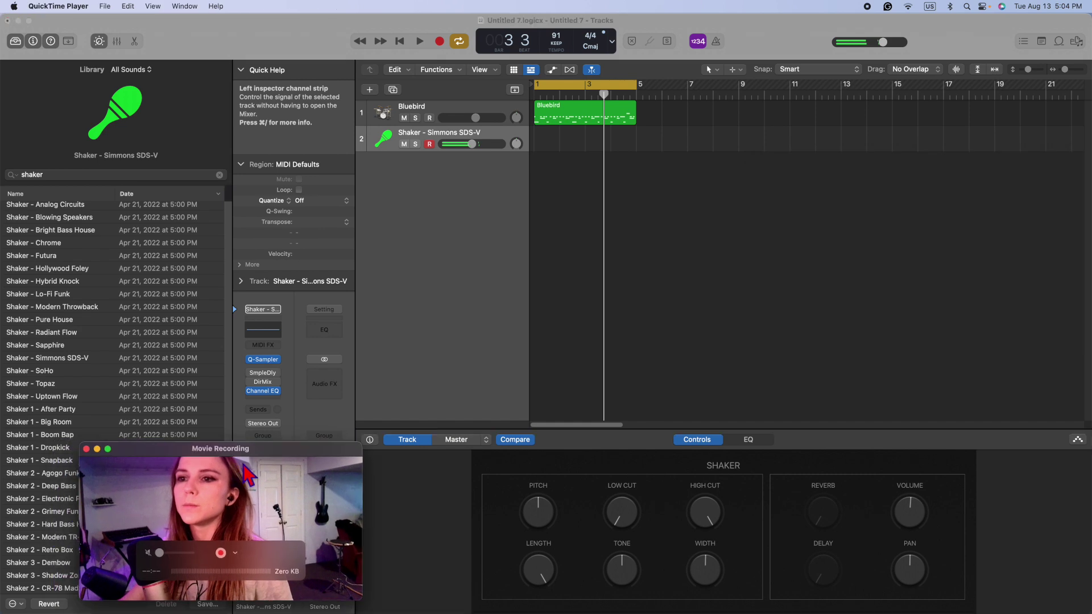
{"action": "left_click_drag", "start_coordinate": [244, 466], "coordinate": [679, 498]}
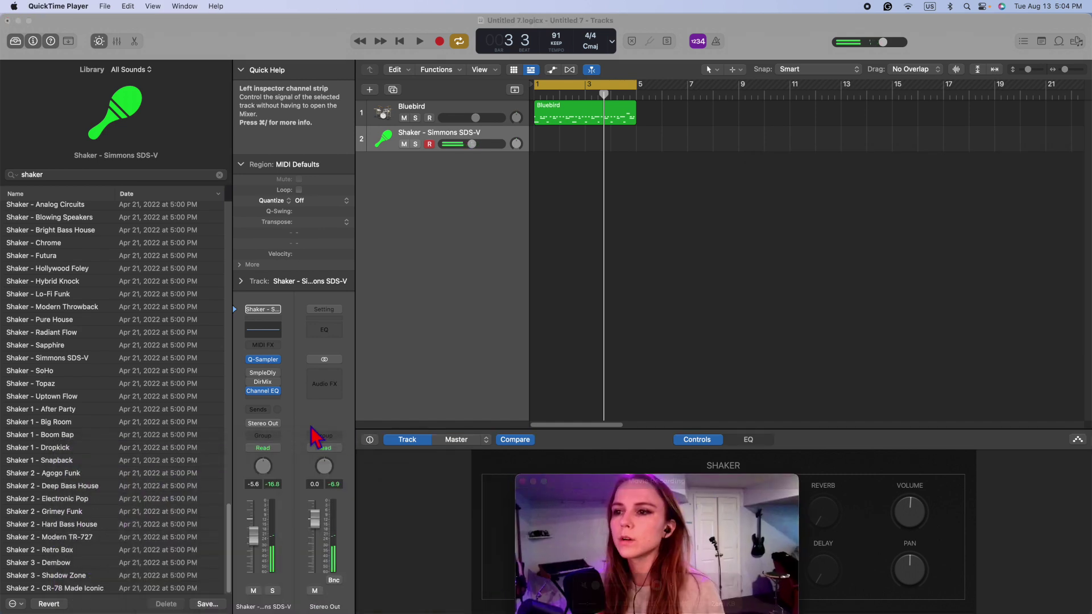
{"action": "left_click", "coordinate": [281, 376]}
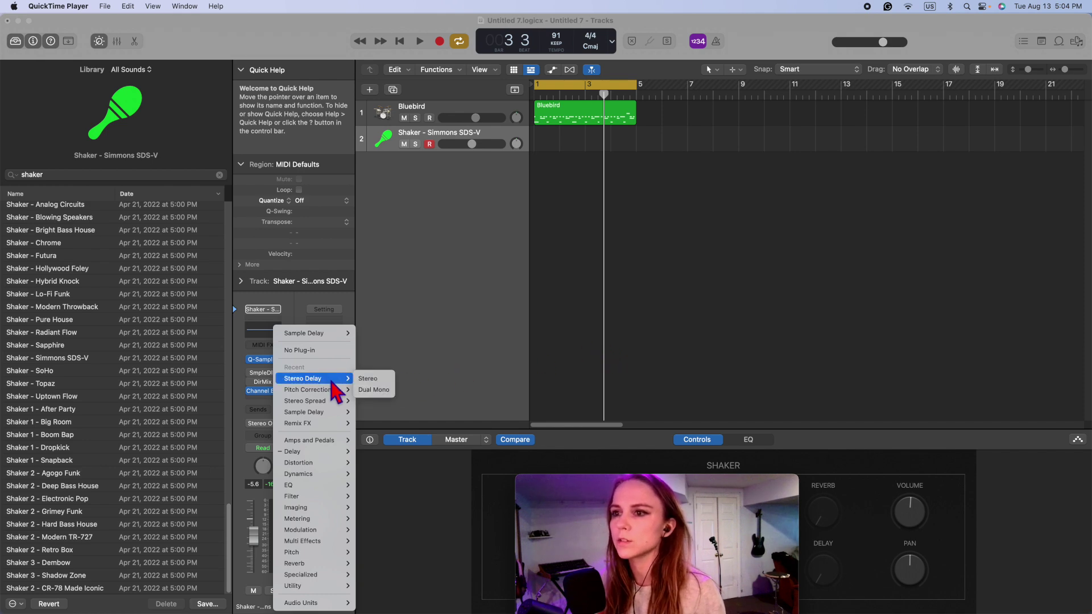
{"action": "left_click", "coordinate": [368, 378]}
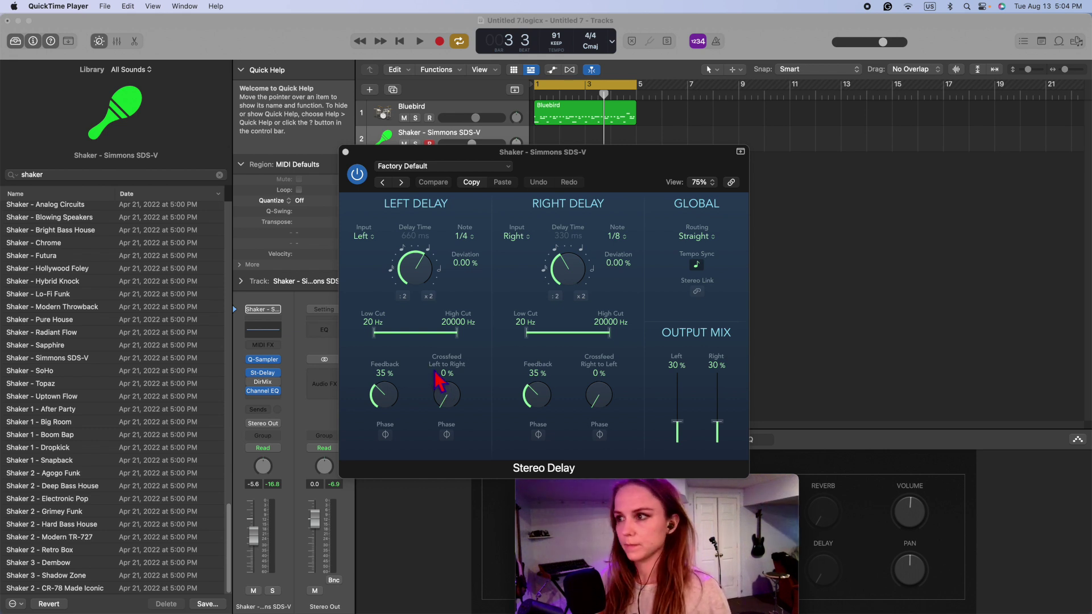
Bring Musical Typing back for auditioning and set the right and left delay notes of the Stereo Delay to 1/16
{"action": "left_click", "coordinate": [960, 199]}
{"action": "key", "text": "super+k"}
{"action": "key", "text": "super+k"}
{"action": "key", "text": "g"}
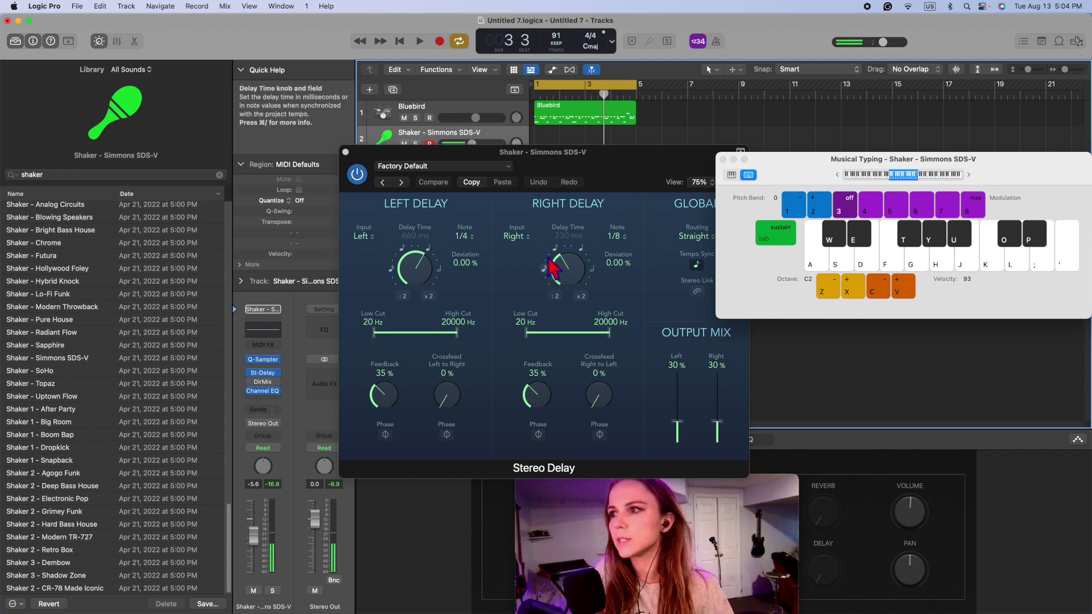
{"action": "left_click", "coordinate": [546, 269]}
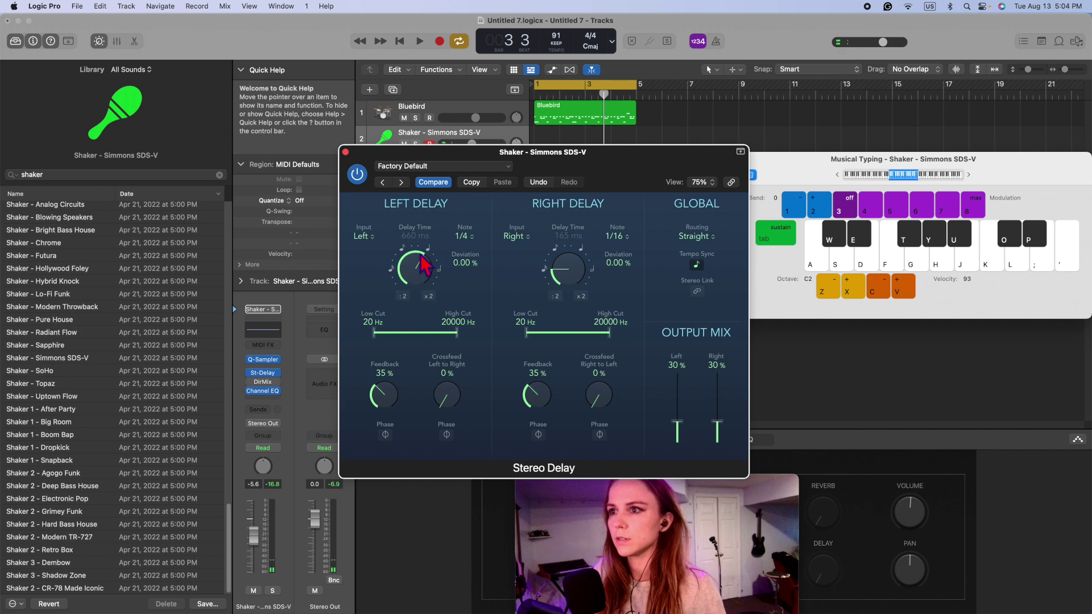
{"action": "left_click", "coordinate": [392, 270]}
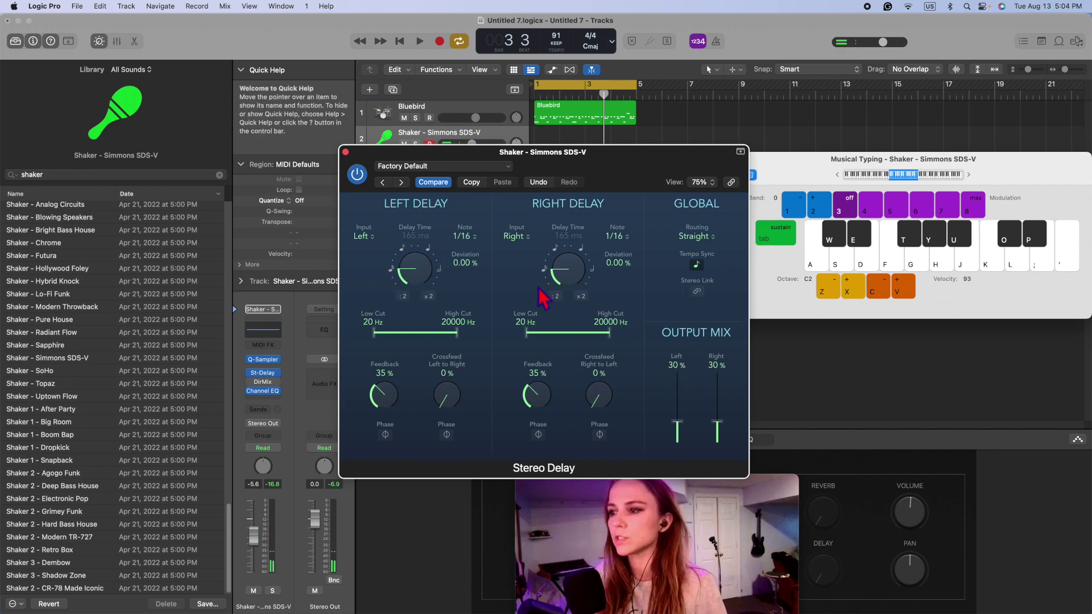
Try 1/8 delays with +2.67 % deviation on the right and +2.00 % on the left, then return the right to 1/16 without deviation
{"action": "left_click_drag", "start_coordinate": [565, 268], "coordinate": [563, 260]}
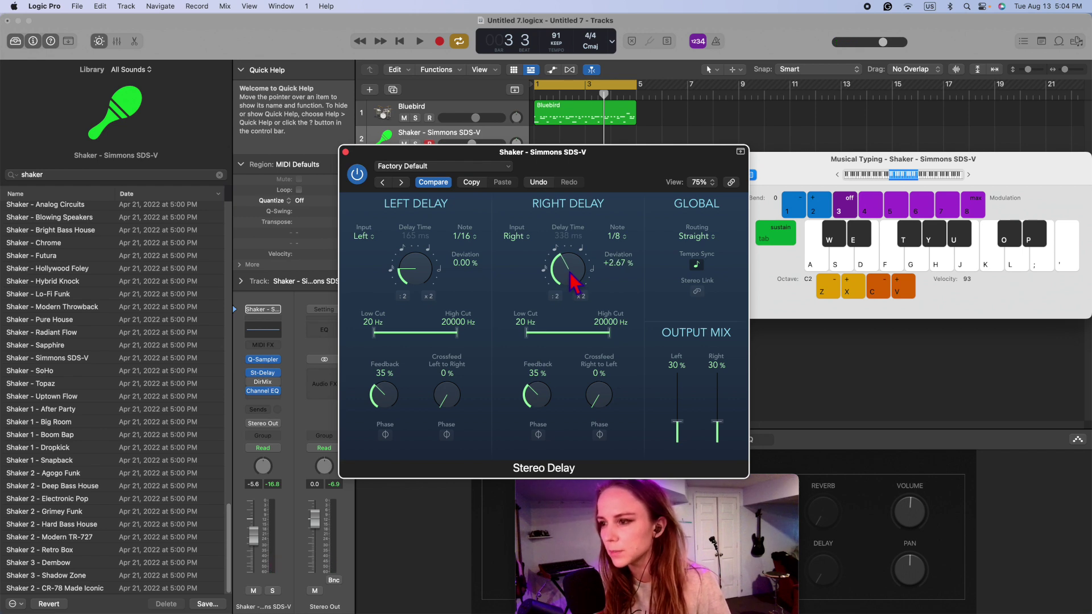
{"action": "left_click_drag", "start_coordinate": [444, 285], "coordinate": [435, 265]}
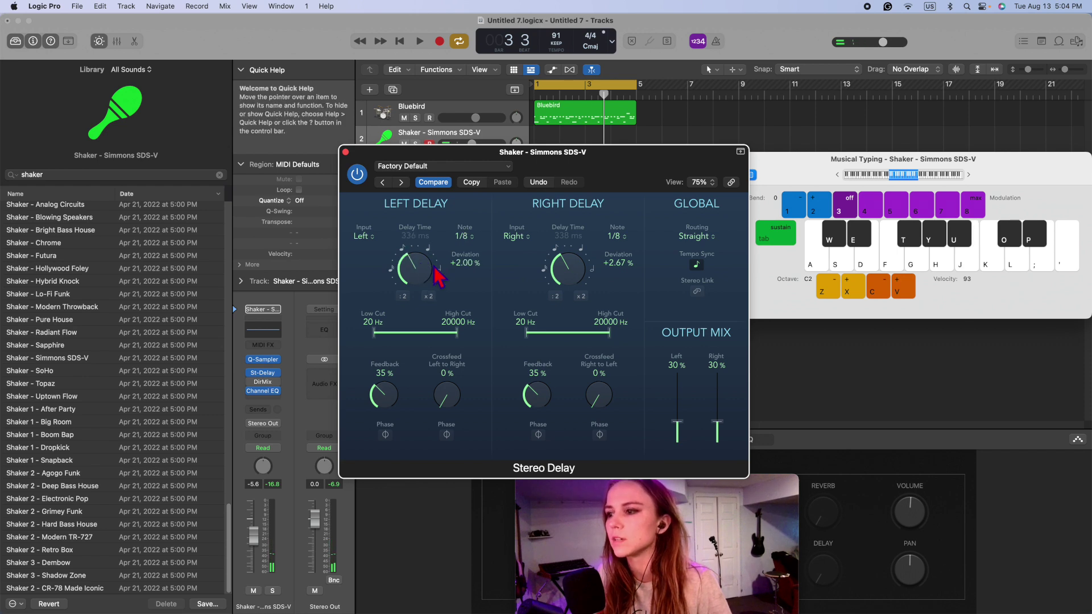
{"action": "left_click_drag", "start_coordinate": [569, 267], "coordinate": [537, 310]}
Set right feedback to 17 % with 59 % right-to-left crossfeed, and left feedback to 24 % with 50 % left-to-right crossfeed
{"action": "left_click_drag", "start_coordinate": [536, 398], "coordinate": [540, 419]}
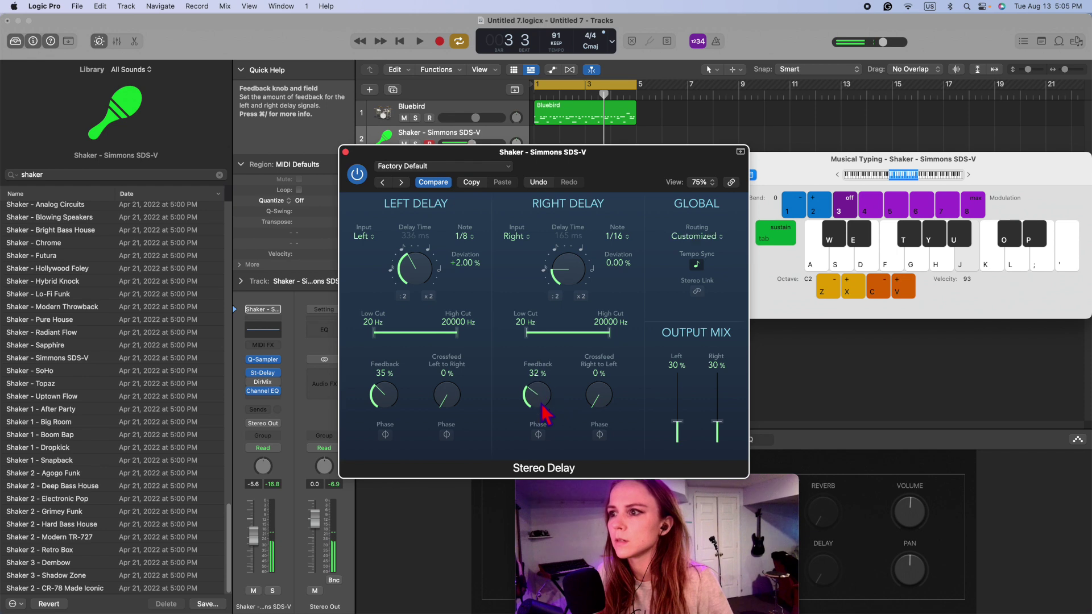
{"action": "mouse_move", "coordinate": [599, 398]}
{"action": "left_mouse_down"}
{"action": "mouse_move", "coordinate": [607, 344]}
{"action": "mouse_move", "coordinate": [627, 398]}
{"action": "mouse_move", "coordinate": [614, 397]}
{"action": "left_mouse_up"}
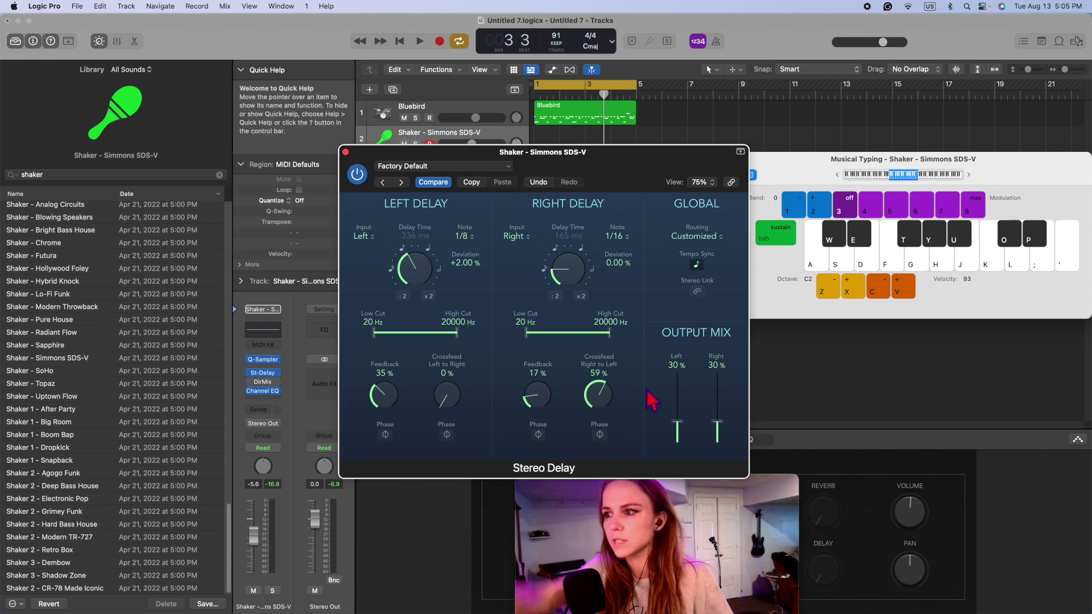
{"action": "left_click_drag", "start_coordinate": [441, 414], "coordinate": [414, 345]}
Try a 1/4 left delay while playing the shaker, then set the left delay note to 1/8 dotted
{"action": "left_click", "coordinate": [428, 248]}
{"action": "key", "text": "j"}
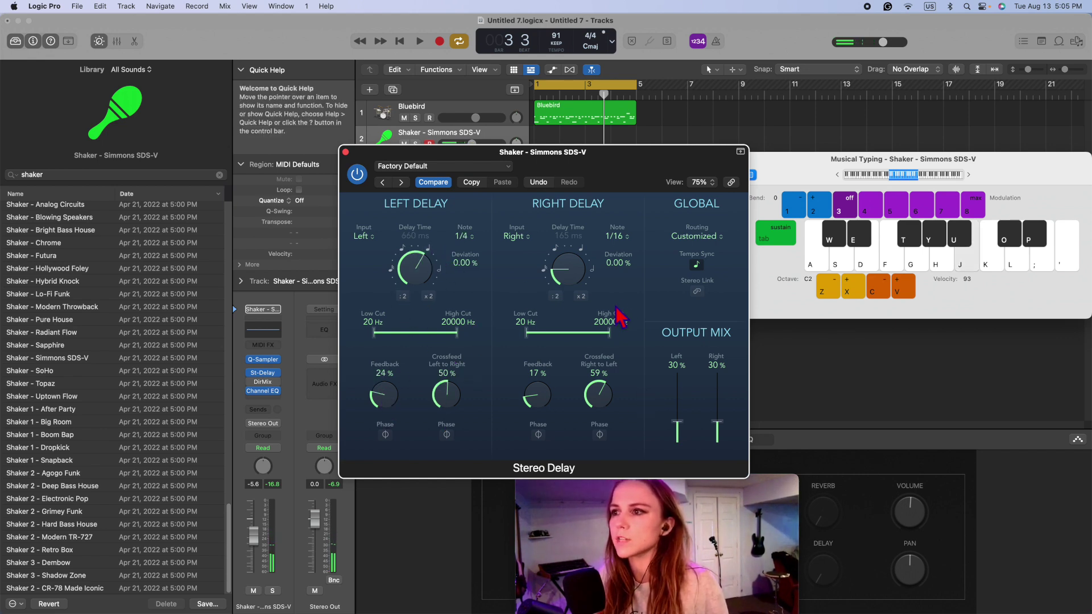
{"action": "left_click_drag", "start_coordinate": [421, 263], "coordinate": [425, 261]}
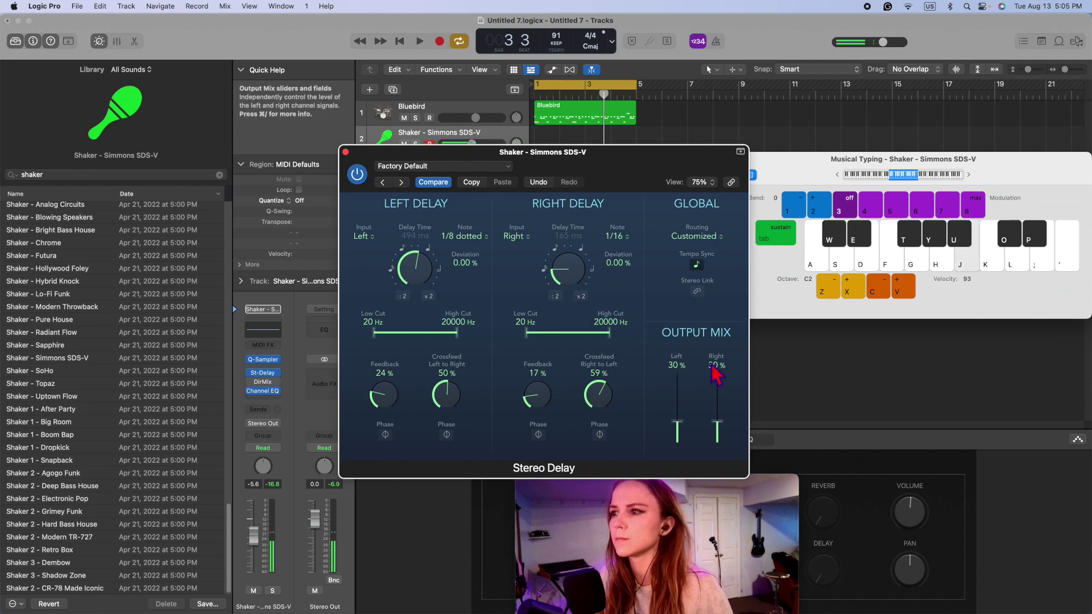
Set the right delay note to 1/4, the right-to-left crossfeed to 44 % and the right output mix to 22 %
{"action": "left_click", "coordinate": [581, 252]}
{"action": "key", "text": "j"}
{"action": "left_click_drag", "start_coordinate": [605, 394], "coordinate": [596, 411]}
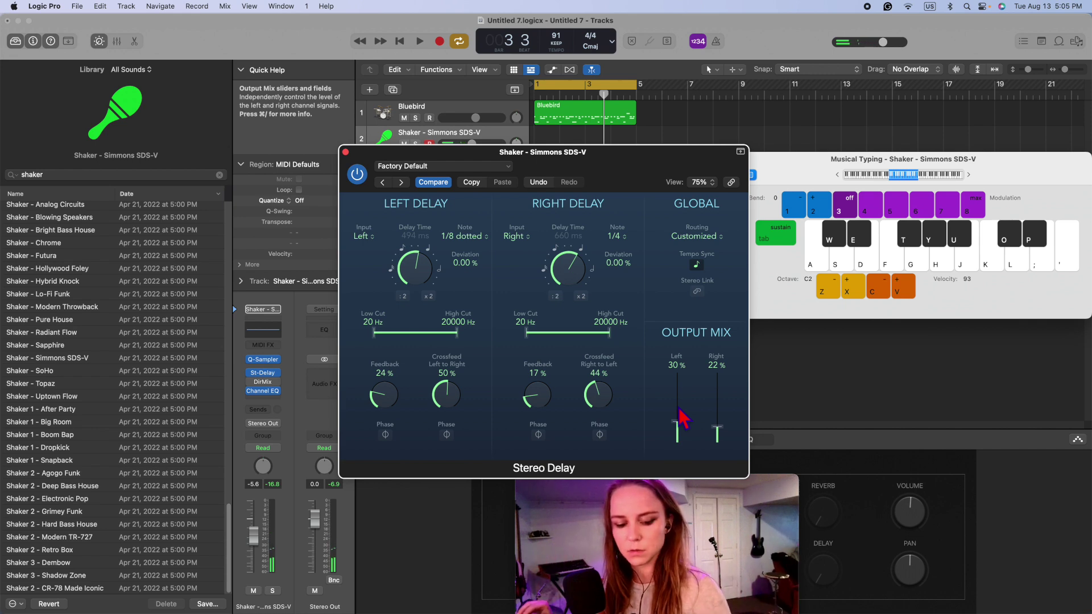
Record a four-bar shaker part over the drum loop and close the Stereo Delay window
{"action": "key", "text": "space"}
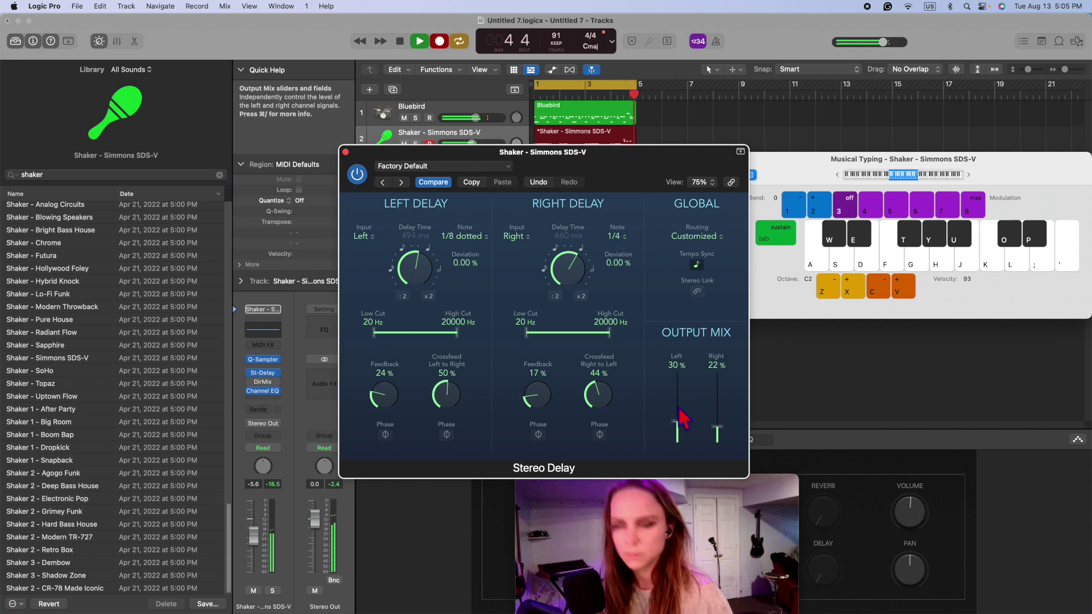
{"action": "key", "text": "space"}
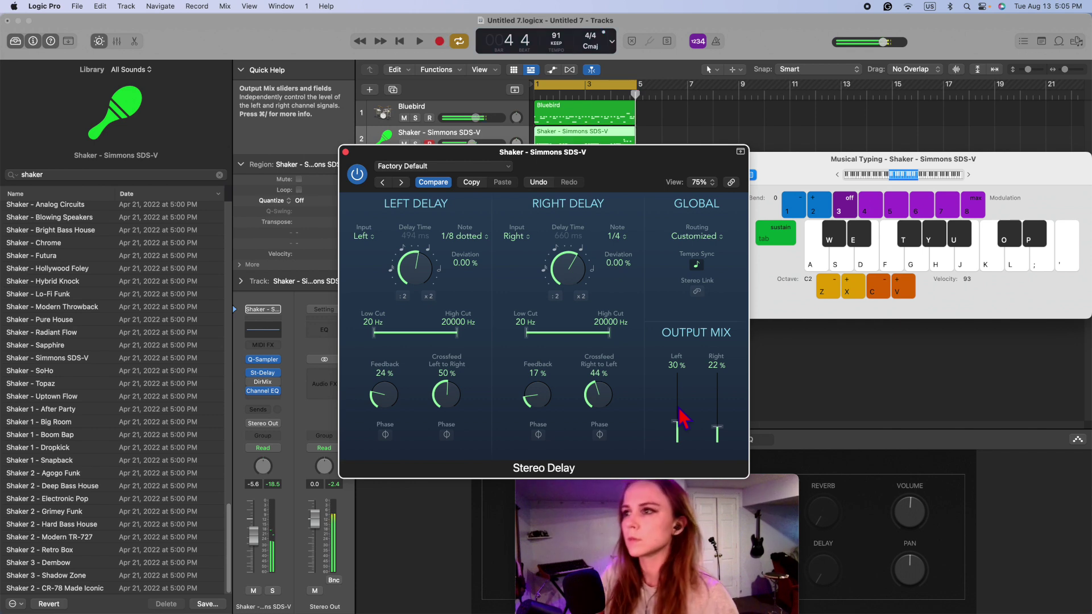
{"action": "left_click", "coordinate": [346, 153]}
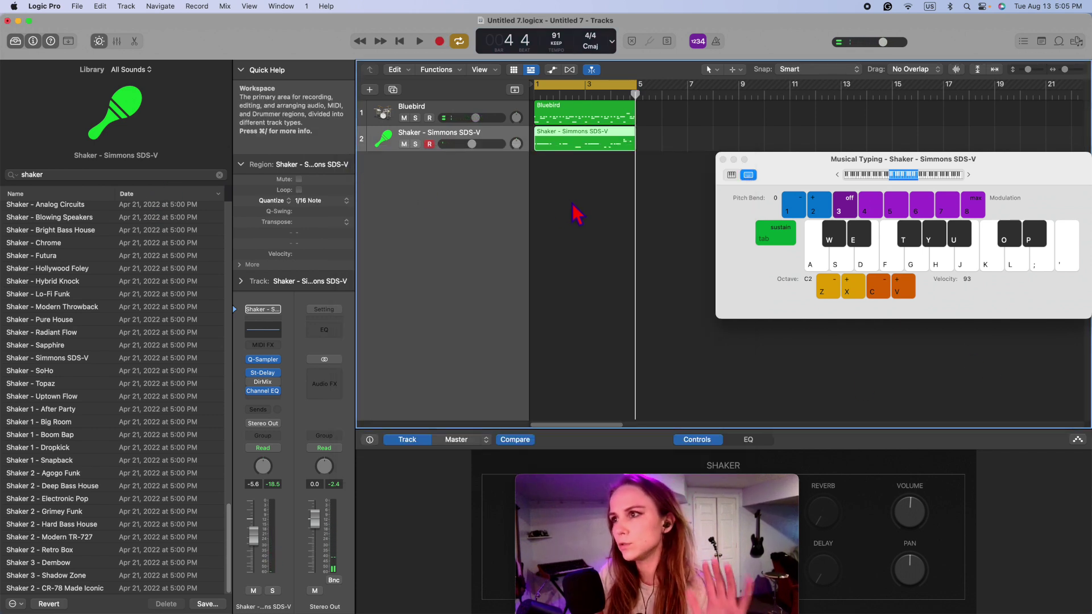
Play back the recorded shaker with the drums and close Musical Typing
{"action": "key", "text": "space"}
{"action": "left_click_drag", "start_coordinate": [602, 498], "coordinate": [150, 265]}
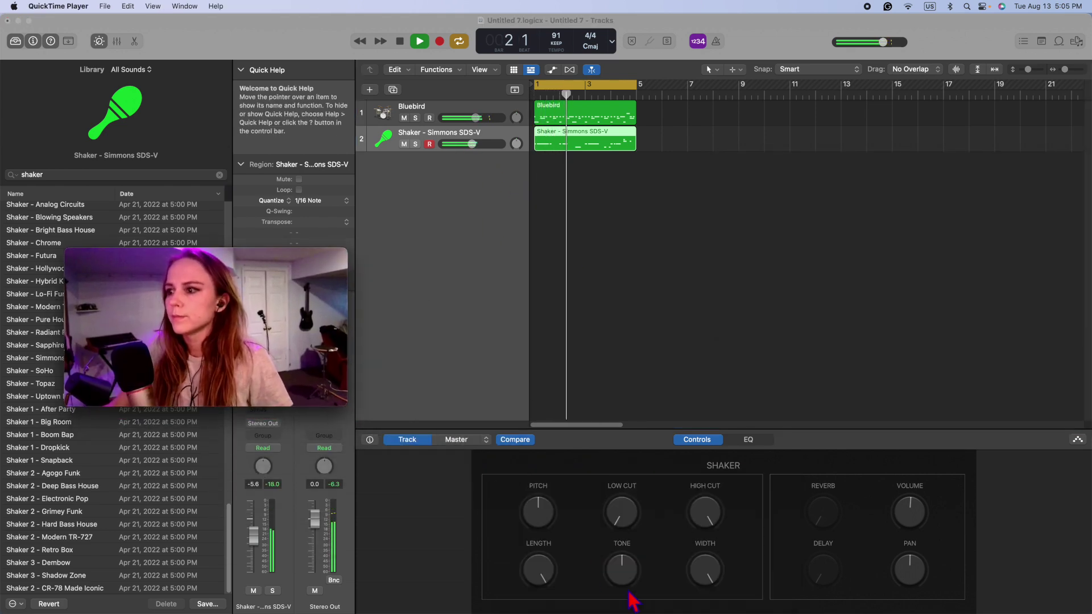
{"action": "left_click", "coordinate": [730, 412]}
{"action": "key", "text": "space"}
{"action": "key", "text": "super+k"}
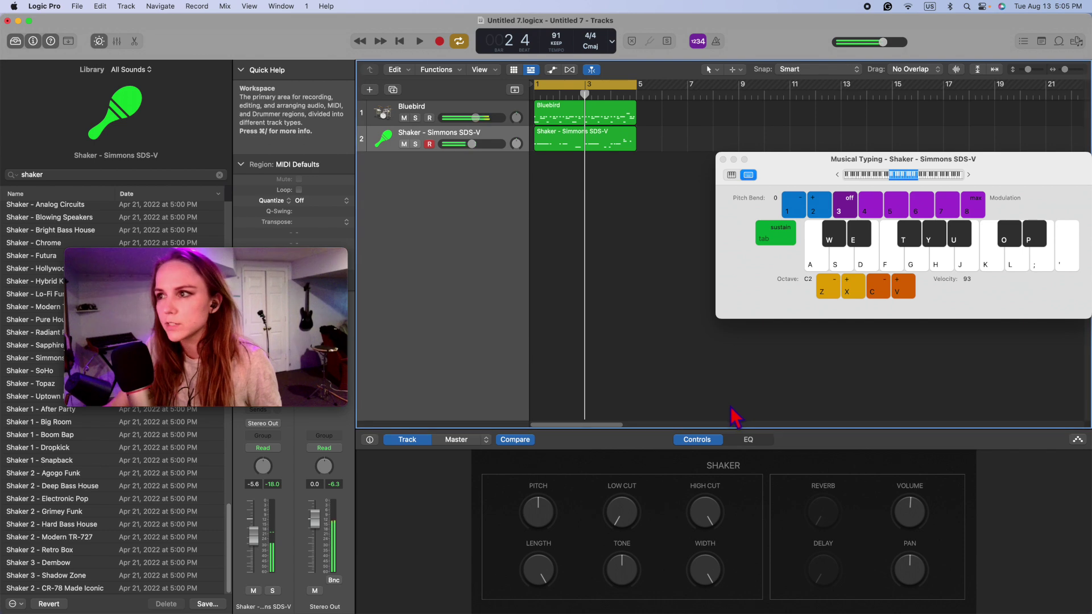
{"action": "left_click", "coordinate": [723, 160]}
Raise the shaker's Pitch control and greatly shorten its Length while the loop plays
{"action": "key", "text": "space"}
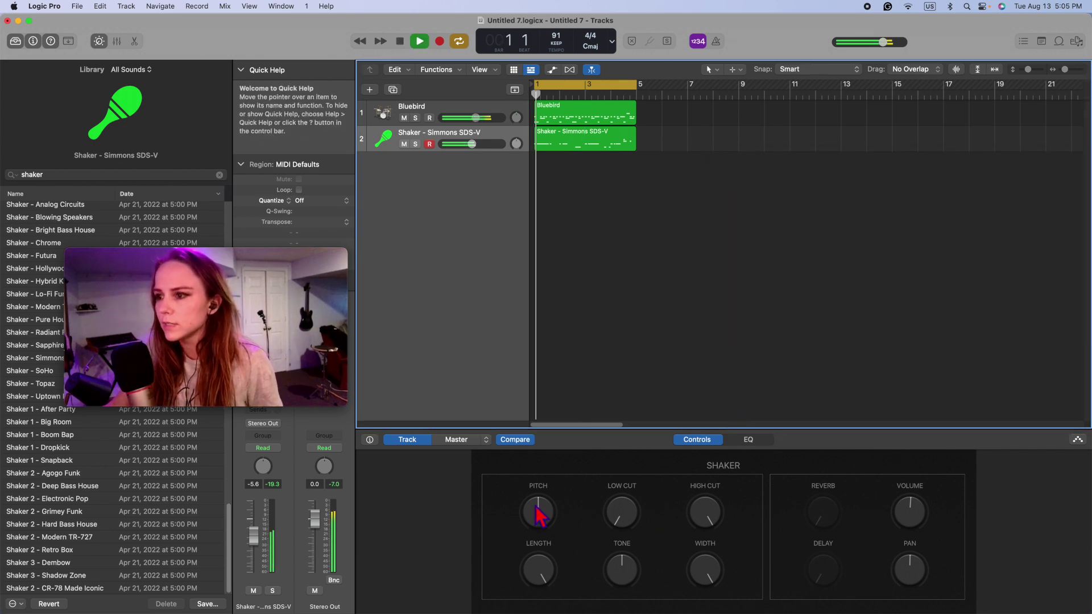
{"action": "mouse_move", "coordinate": [538, 515]}
{"action": "left_mouse_down"}
{"action": "mouse_move", "coordinate": [558, 495]}
{"action": "mouse_move", "coordinate": [543, 510]}
{"action": "mouse_move", "coordinate": [553, 571]}
{"action": "mouse_move", "coordinate": [544, 518]}
{"action": "left_mouse_up"}
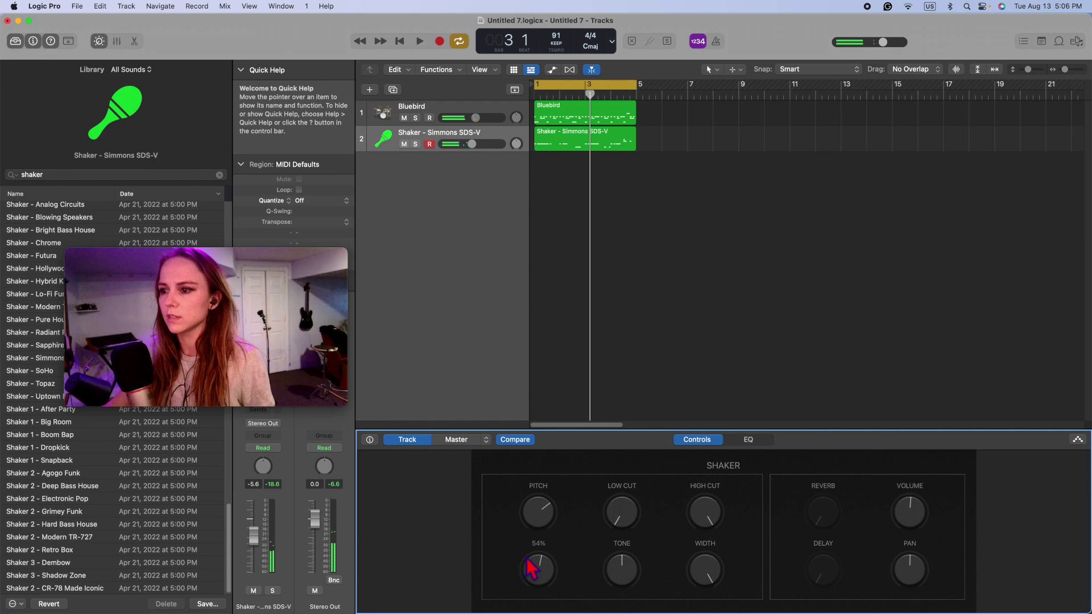
{"action": "key", "text": "space"}
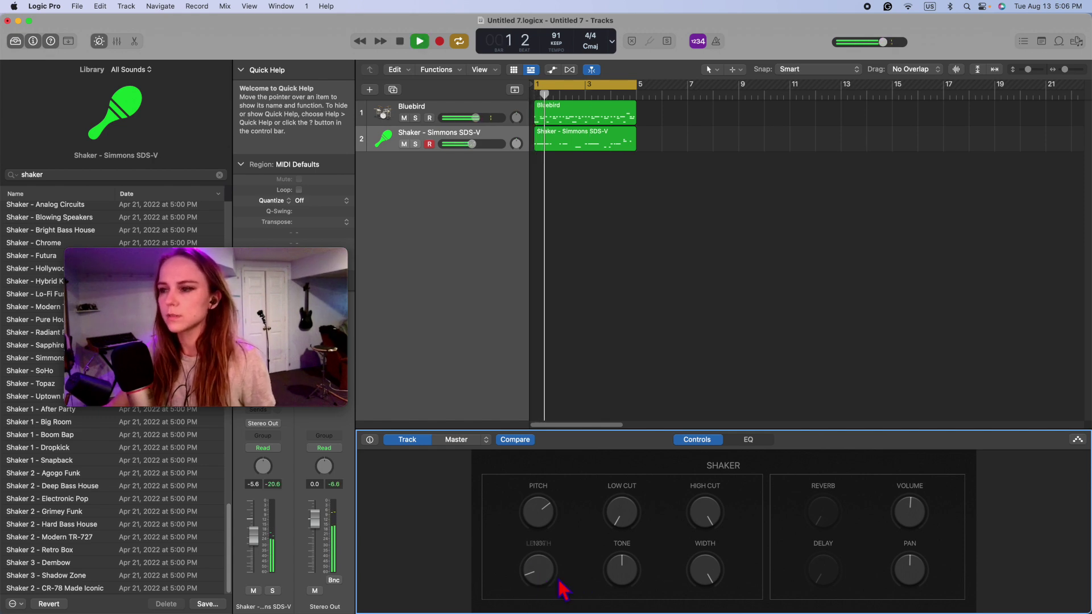
Raise the shaker's Tone slightly above the middle, reduce its Width and replay the loop
{"action": "left_click_drag", "start_coordinate": [617, 568], "coordinate": [622, 606]}
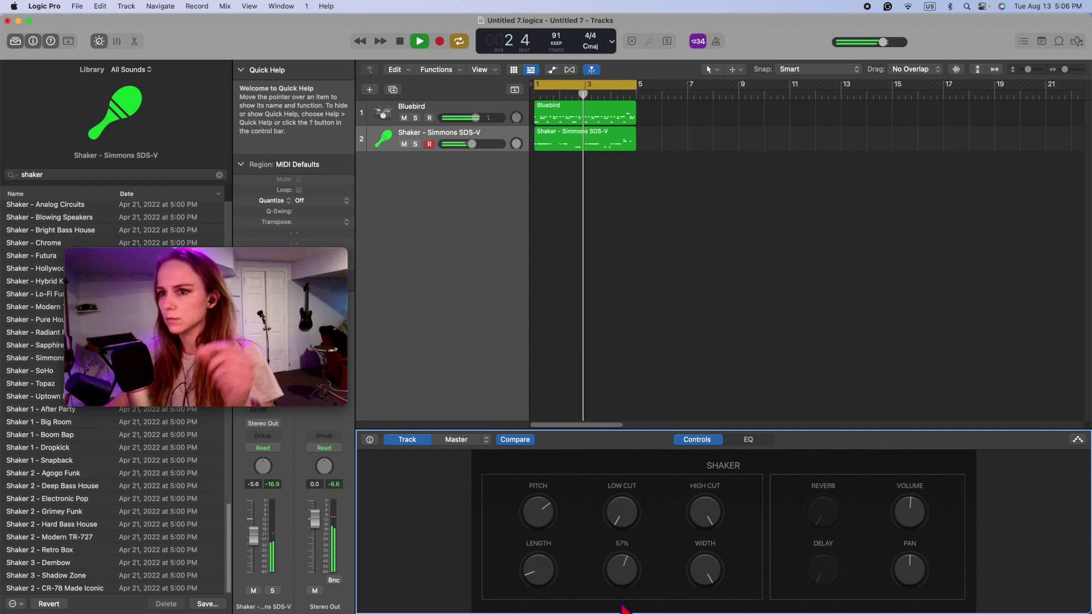
{"action": "left_click_drag", "start_coordinate": [631, 564], "coordinate": [717, 556]}
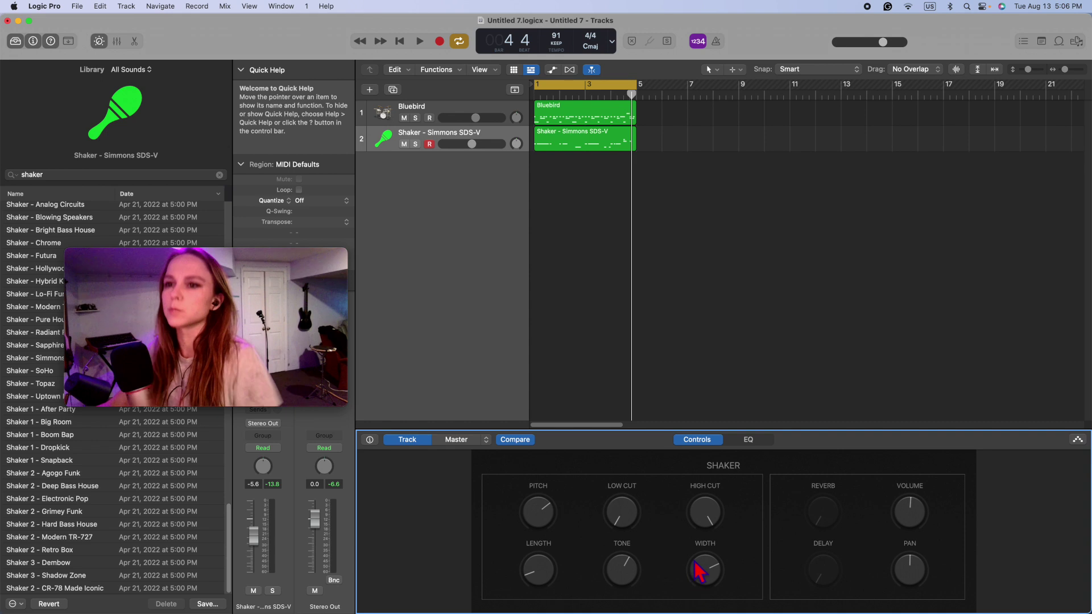
{"action": "key", "text": "space"}
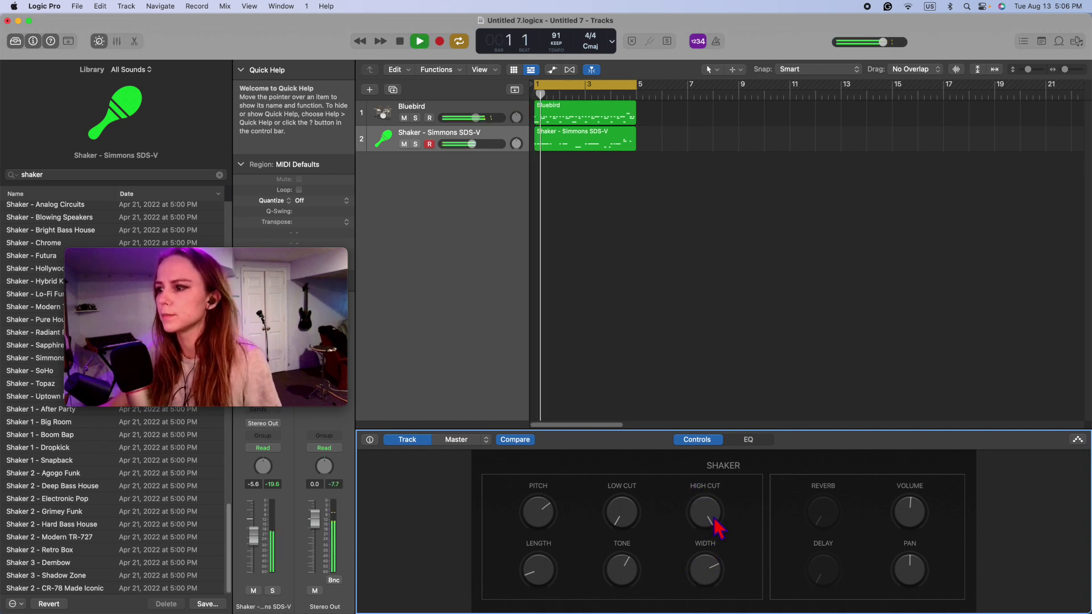
Audition the shaker's High Cut control and lower the track volume to -5.9 dB
{"action": "left_click_drag", "start_coordinate": [716, 524], "coordinate": [760, 310]}
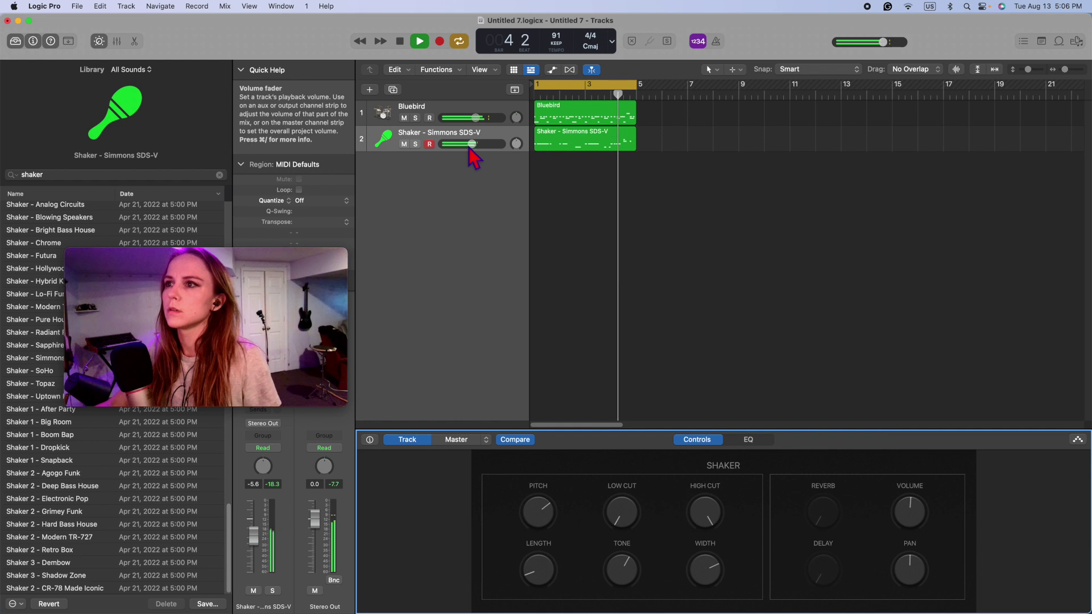
{"action": "left_click_drag", "start_coordinate": [471, 145], "coordinate": [471, 153]}
{"action": "key", "text": "space"}
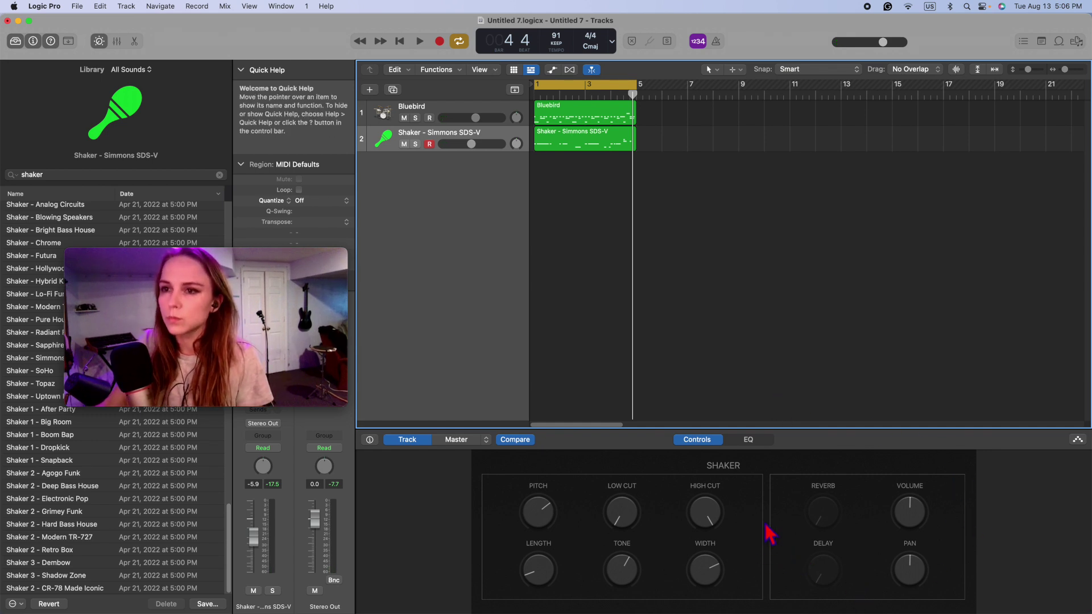
Try raising the shaker's Low Cut to 19000 Hz during playback, then return it to minimum
{"action": "key", "text": "space"}
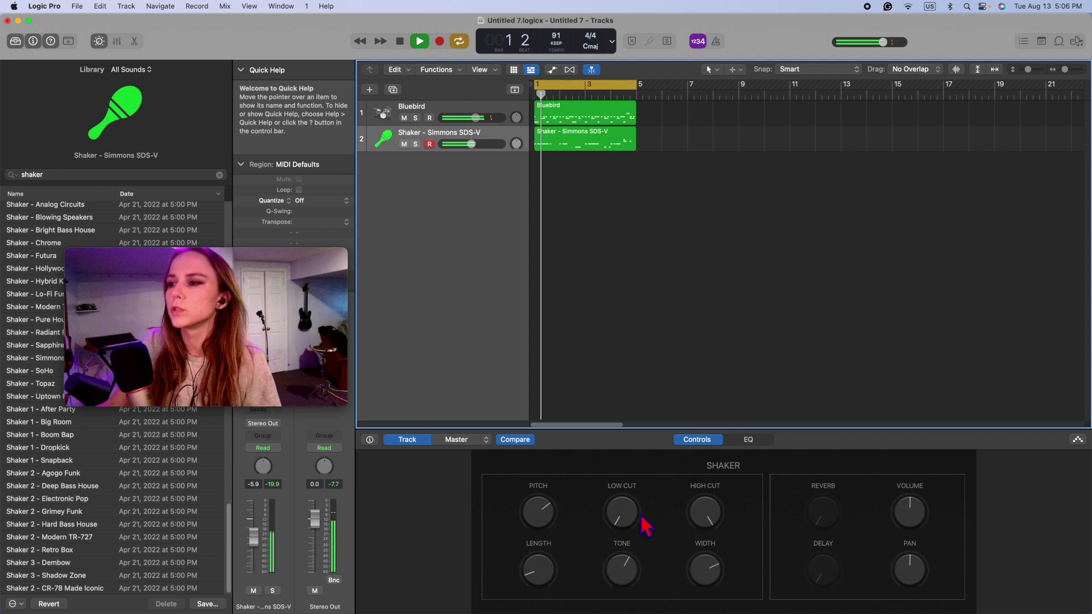
{"action": "left_click", "coordinate": [631, 517]}
{"action": "left_click_drag", "start_coordinate": [615, 493], "coordinate": [632, 419]}
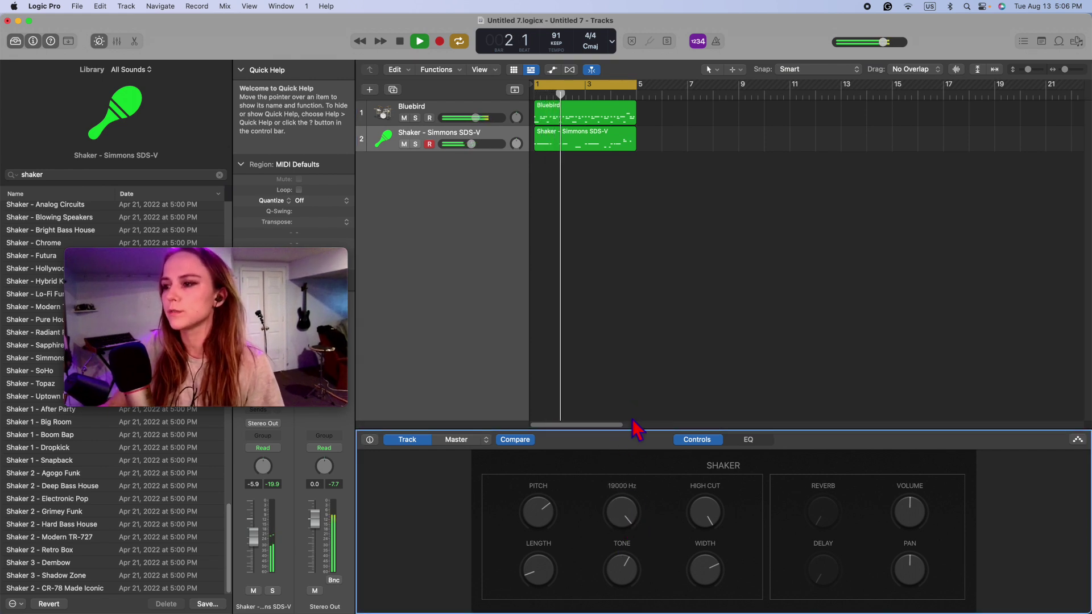
{"action": "left_click_drag", "start_coordinate": [622, 506], "coordinate": [596, 561]}
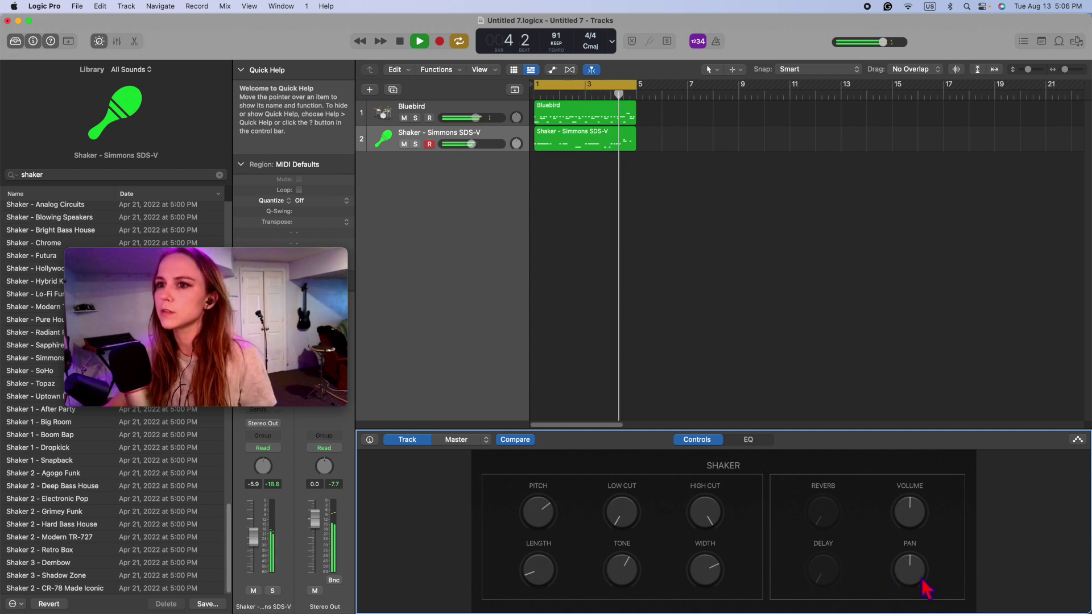
Record pan automation on the shaker track, sweeping Pan between the left and right sides across the four bars
{"action": "left_click_drag", "start_coordinate": [920, 575], "coordinate": [913, 572]}
{"action": "key", "text": "space"}
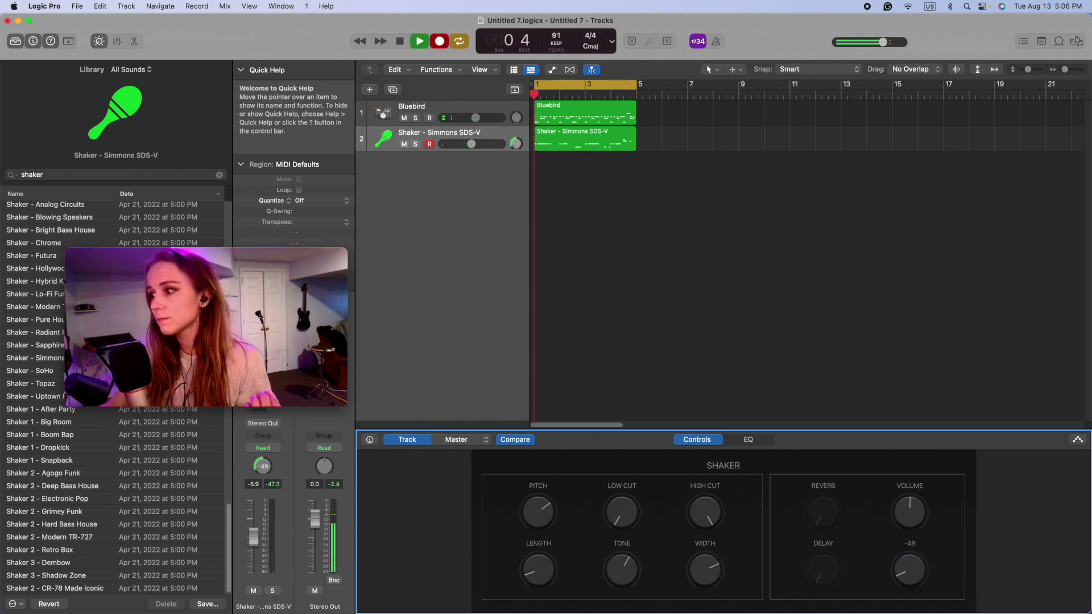
{"action": "left_click_drag", "start_coordinate": [914, 604], "coordinate": [915, 534]}
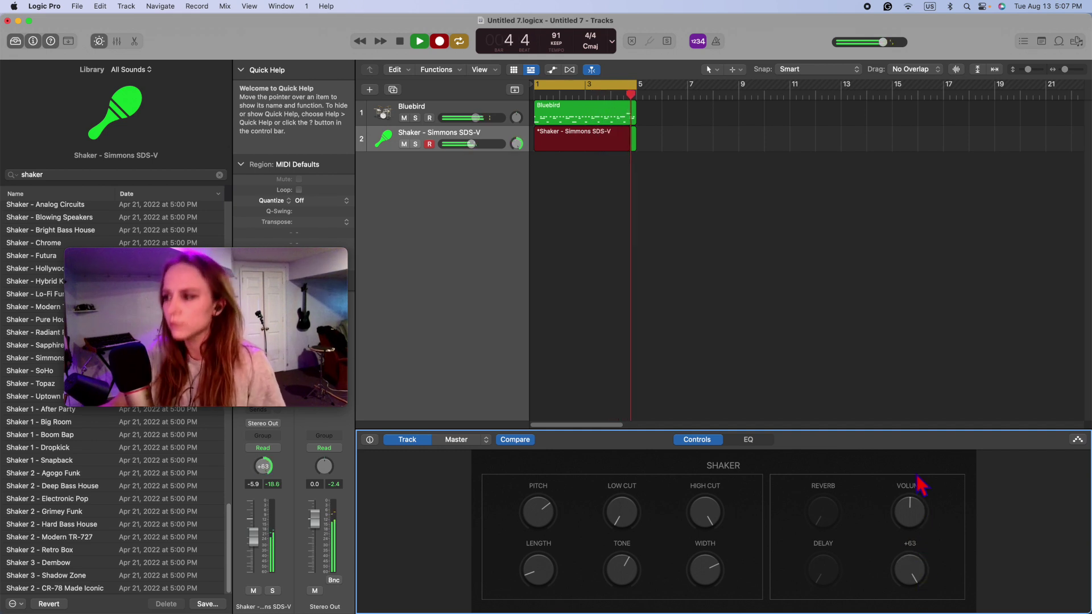
{"action": "key", "text": "space"}
Play back the shaker's pan movement and set its track volume to -5.6 dB
{"action": "key", "text": "space"}
{"action": "left_click_drag", "start_coordinate": [471, 144], "coordinate": [472, 144]}
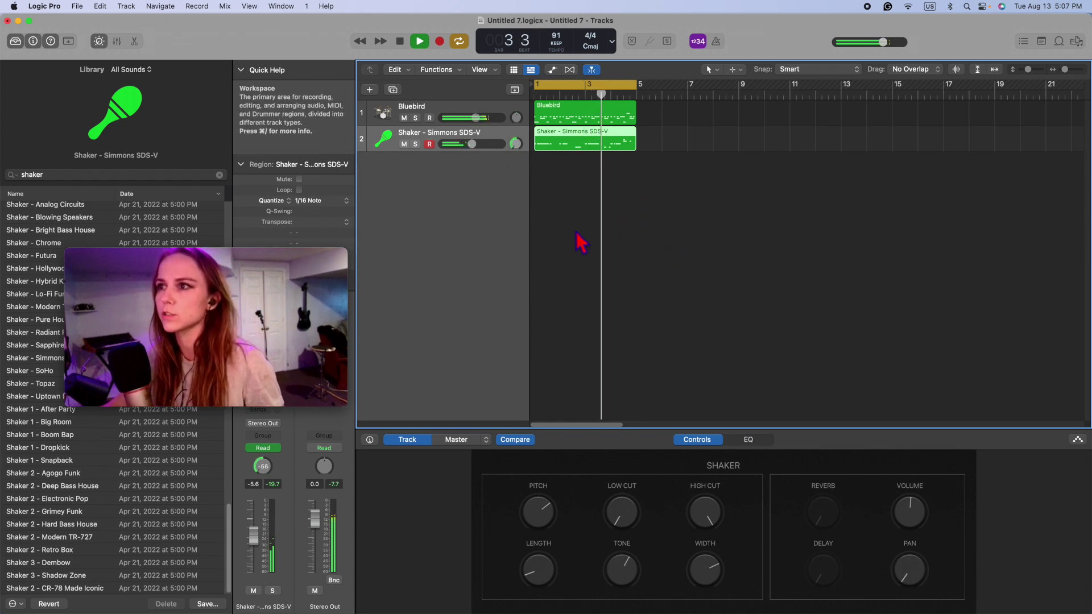
{"action": "left_click", "coordinate": [400, 41]}
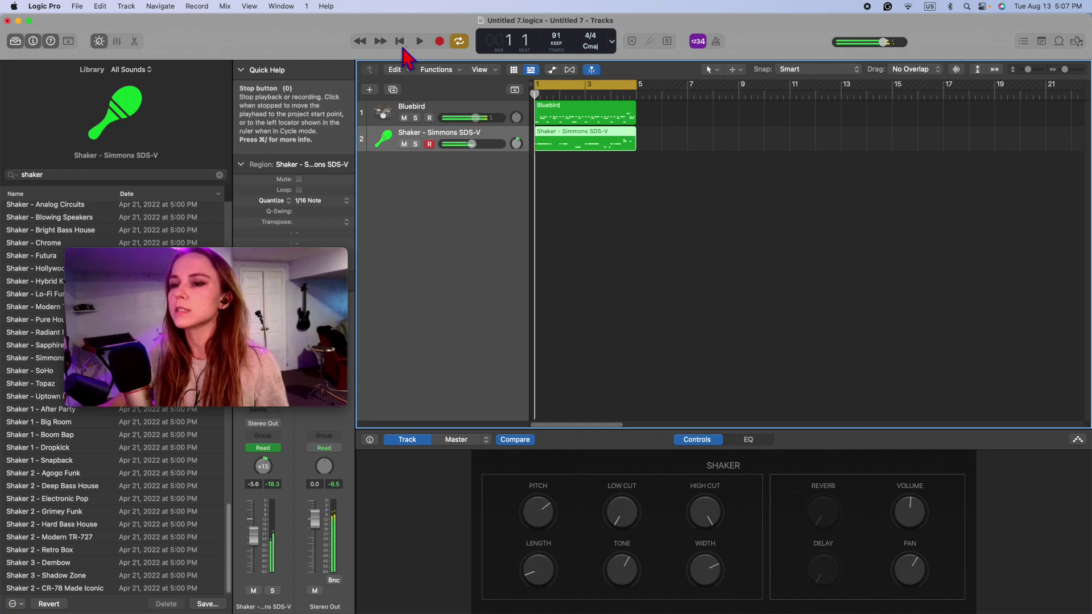
{"action": "left_click", "coordinate": [420, 41]}
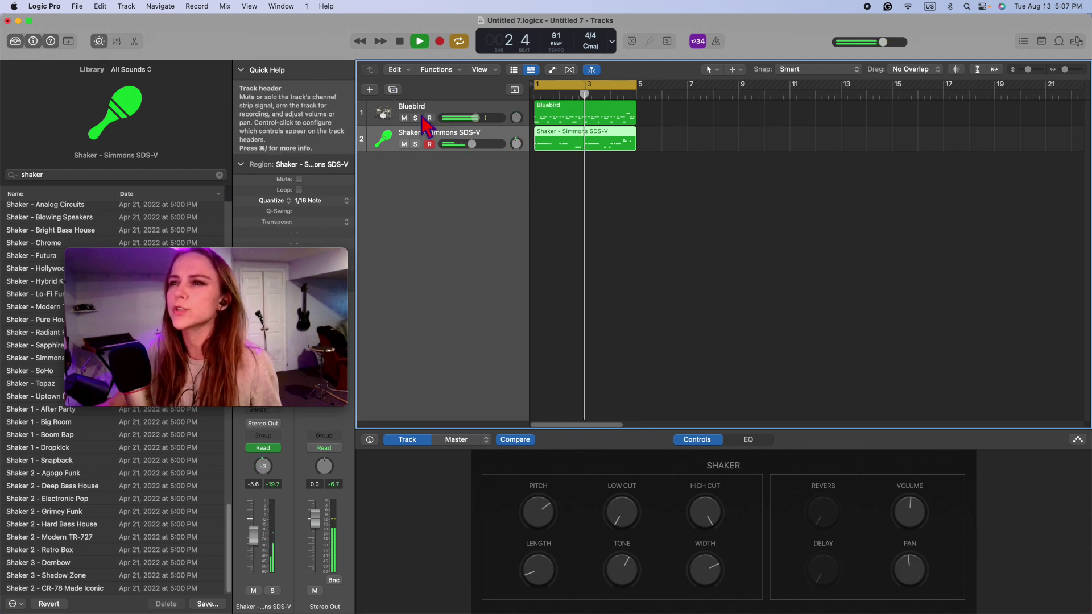
Select the Bluebird track and insert the SilverVerb reverb after its Compressor
{"action": "left_click", "coordinate": [395, 113]}
{"action": "left_click", "coordinate": [400, 44]}
{"action": "left_click_drag", "start_coordinate": [256, 318], "coordinate": [125, 406]}
{"action": "left_click", "coordinate": [272, 392]}
{"action": "left_click", "coordinate": [271, 394]}
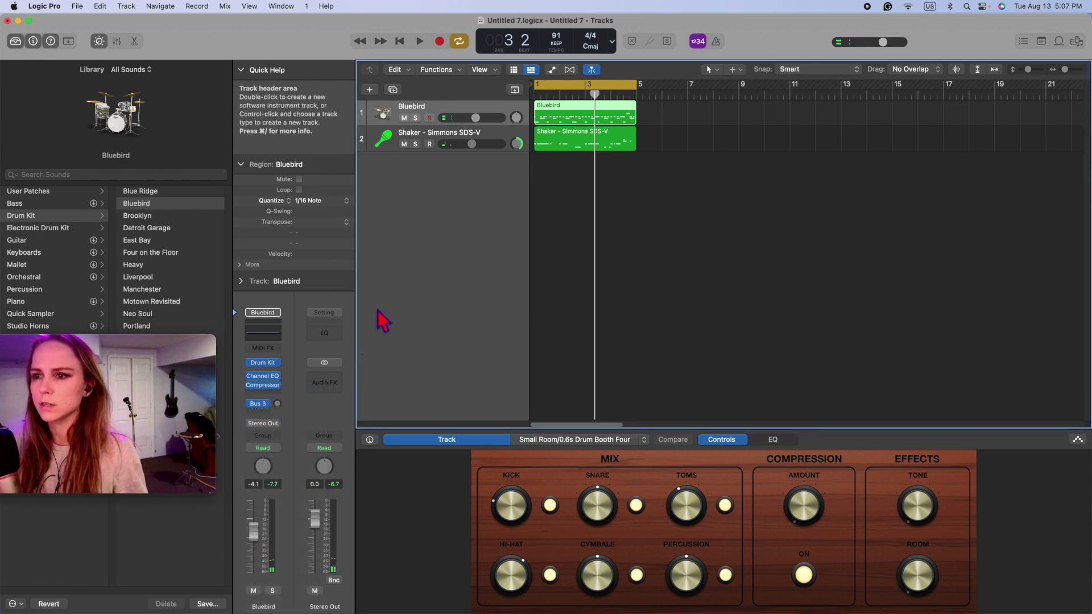
{"action": "left_click", "coordinate": [274, 394]}
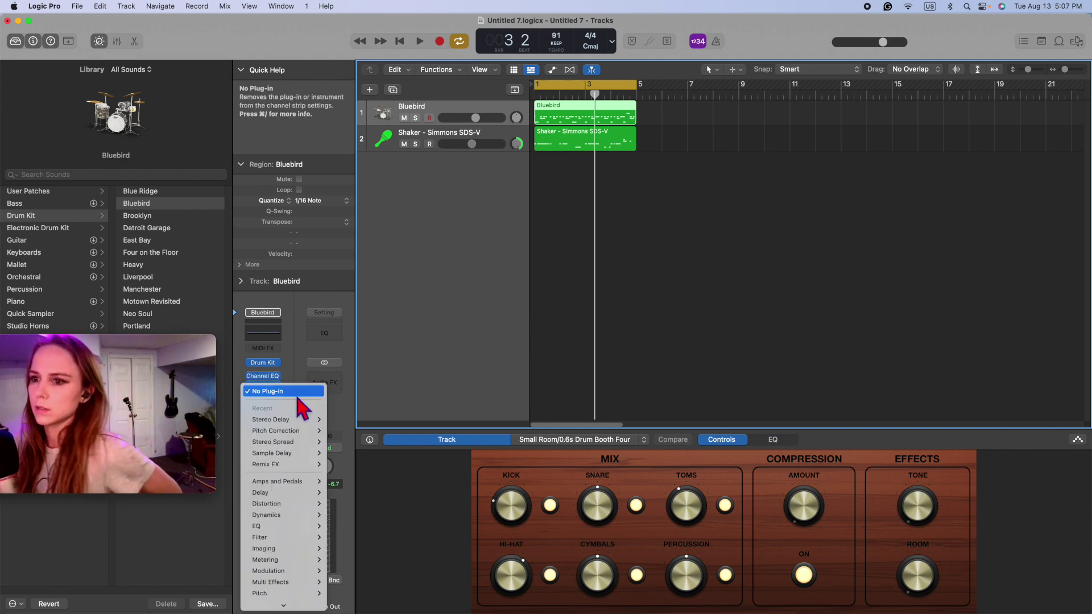
{"action": "mouse_move", "coordinate": [314, 487]}
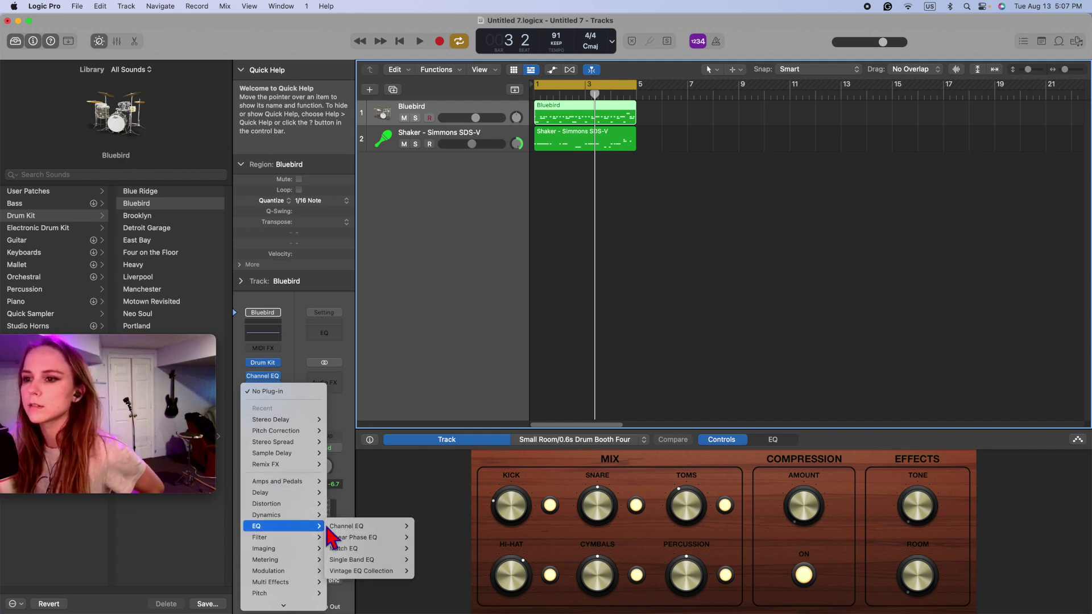
{"action": "mouse_move", "coordinate": [291, 607]}
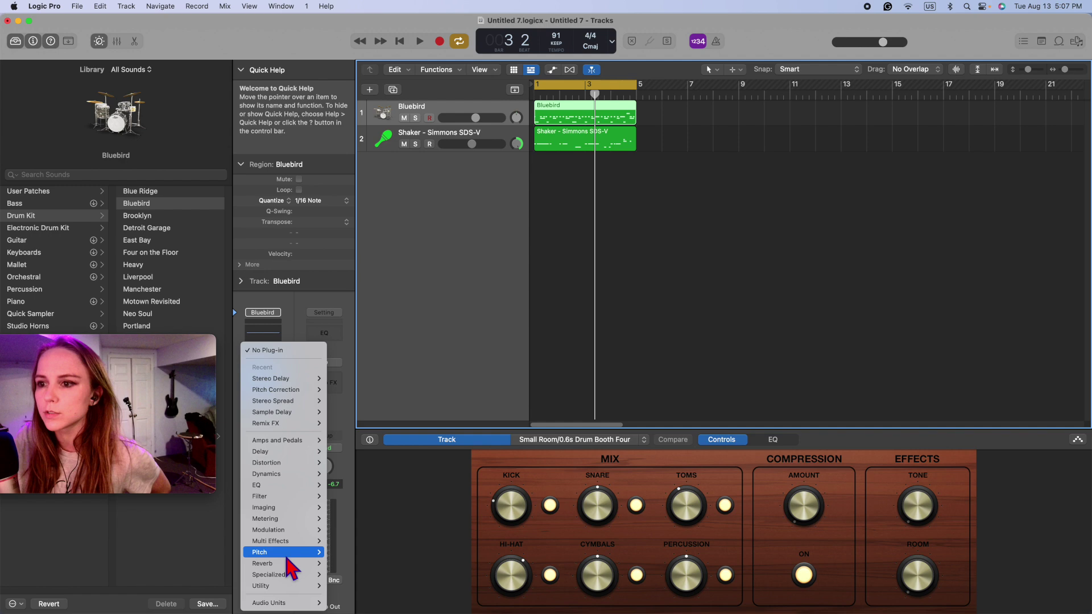
{"action": "mouse_move", "coordinate": [296, 552]}
{"action": "mouse_move", "coordinate": [373, 576]}
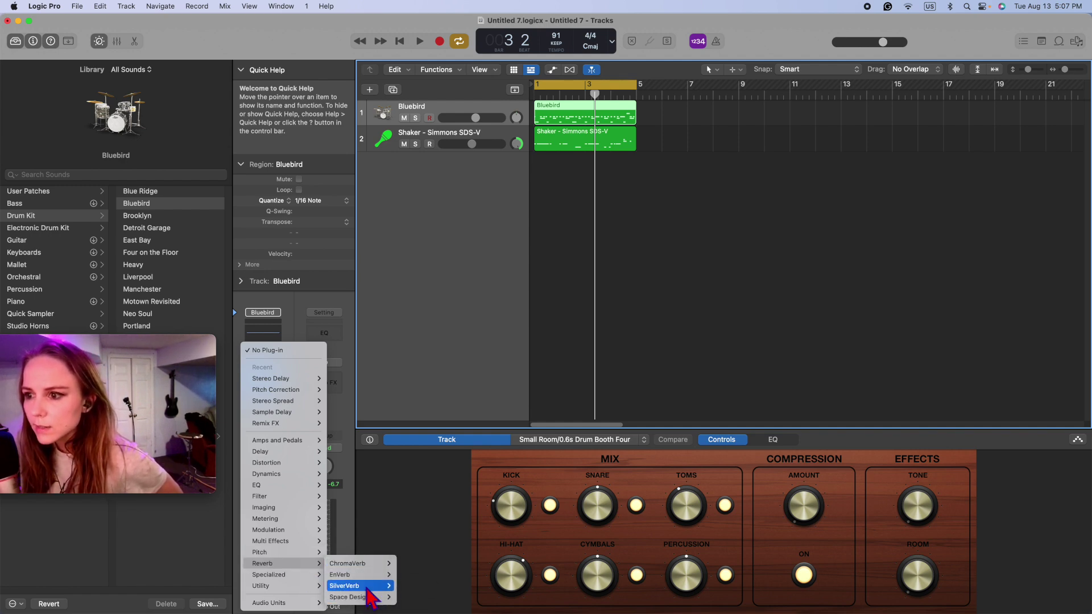
{"action": "left_click", "coordinate": [425, 586]}
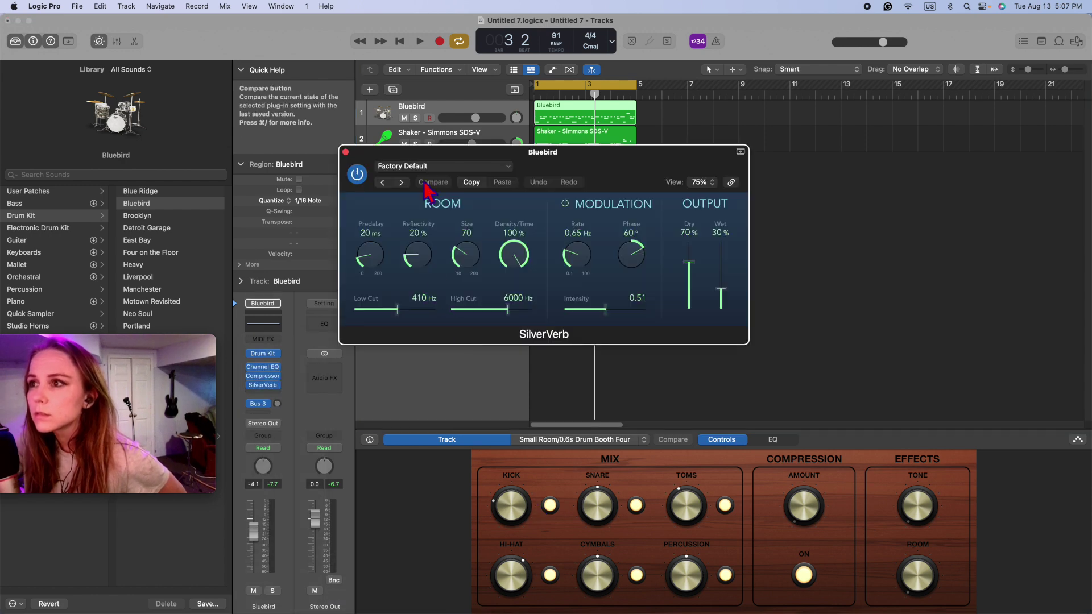
Set SilverVerb's Size to 52 and Wet output to 22 % while playing the loop, and close its window
{"action": "left_click_drag", "start_coordinate": [470, 252], "coordinate": [471, 261]}
{"action": "key", "text": "space"}
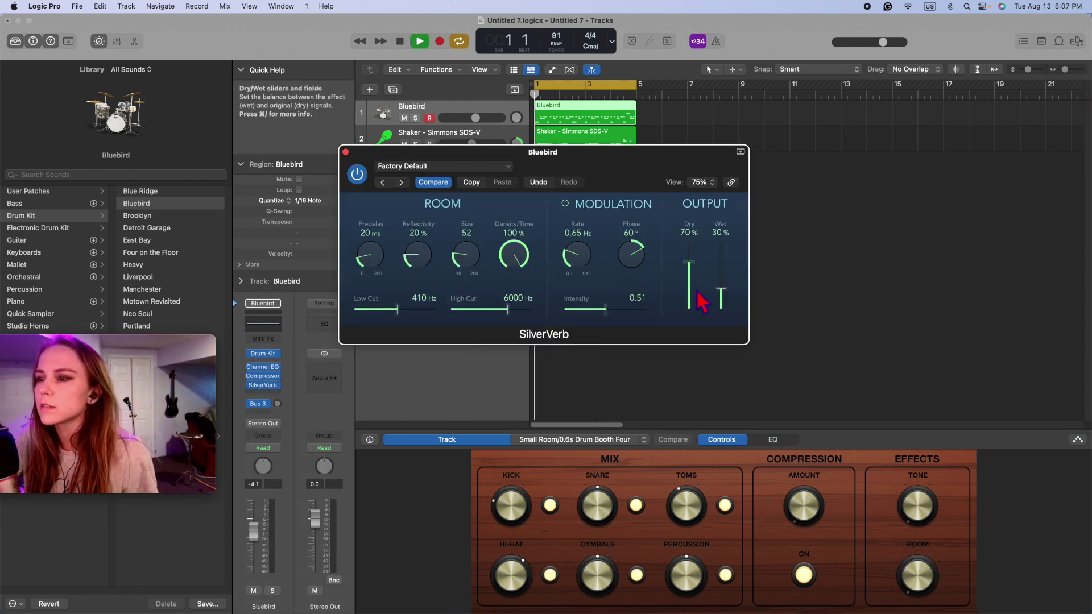
{"action": "left_click_drag", "start_coordinate": [720, 290], "coordinate": [721, 302]}
{"action": "mouse_move", "coordinate": [465, 250]}
{"action": "left_mouse_down"}
{"action": "mouse_move", "coordinate": [478, 256]}
{"action": "mouse_move", "coordinate": [478, 282]}
{"action": "mouse_move", "coordinate": [465, 239]}
{"action": "mouse_move", "coordinate": [475, 259]}
{"action": "left_mouse_up"}
{"action": "left_click_drag", "start_coordinate": [723, 298], "coordinate": [723, 293]}
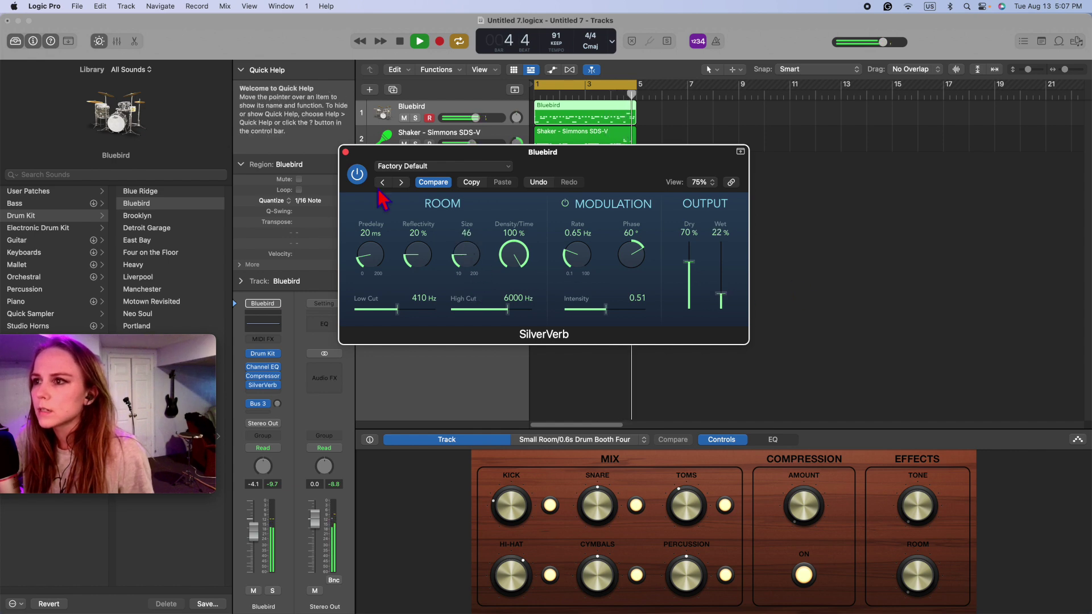
{"action": "left_click_drag", "start_coordinate": [480, 254], "coordinate": [480, 250]}
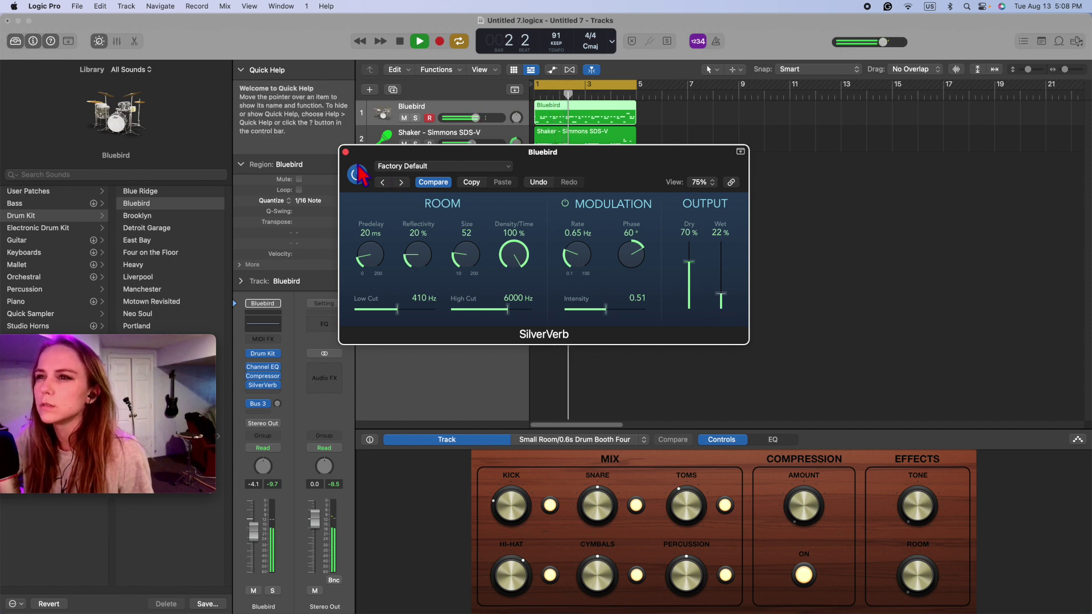
{"action": "left_click", "coordinate": [346, 152]}
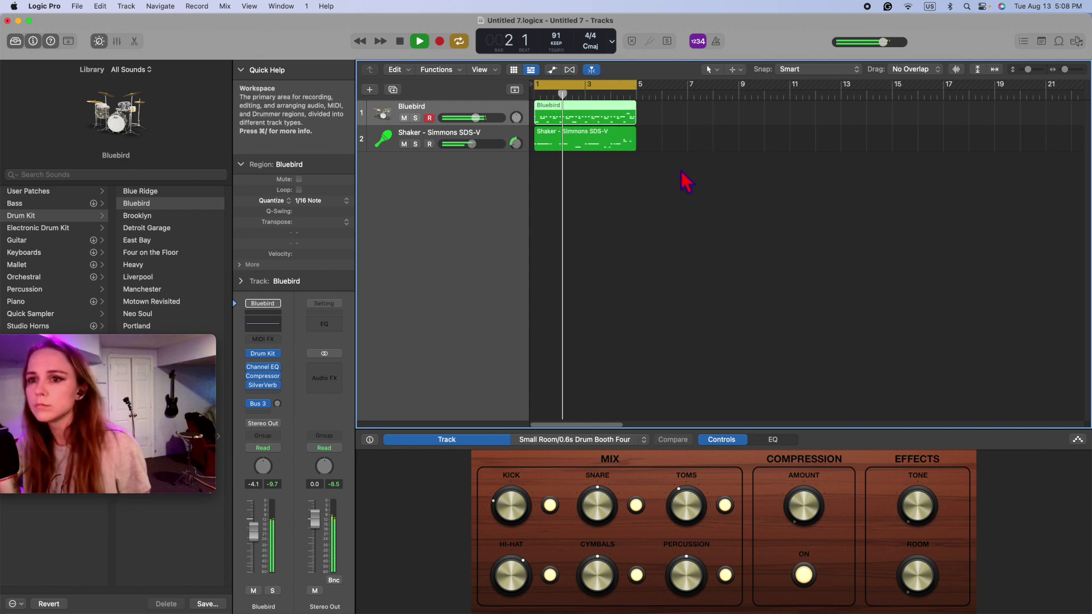
{"action": "key", "text": "space"}
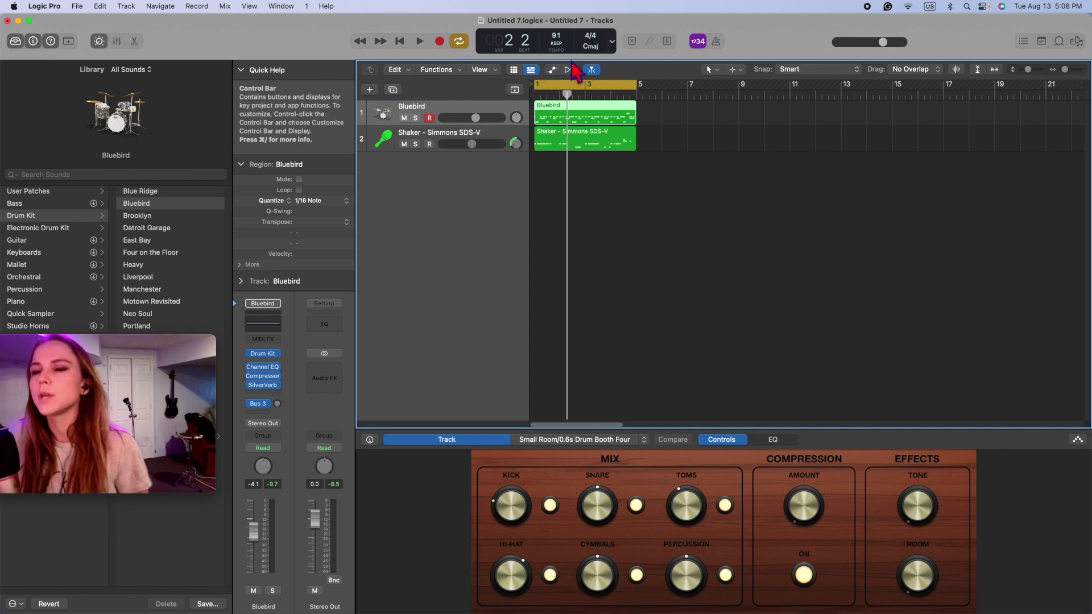
Create an empty one-bar MIDI region at bar 5 on the Bluebird track and open it in the Piano Roll
{"action": "right_click", "coordinate": [648, 115]}
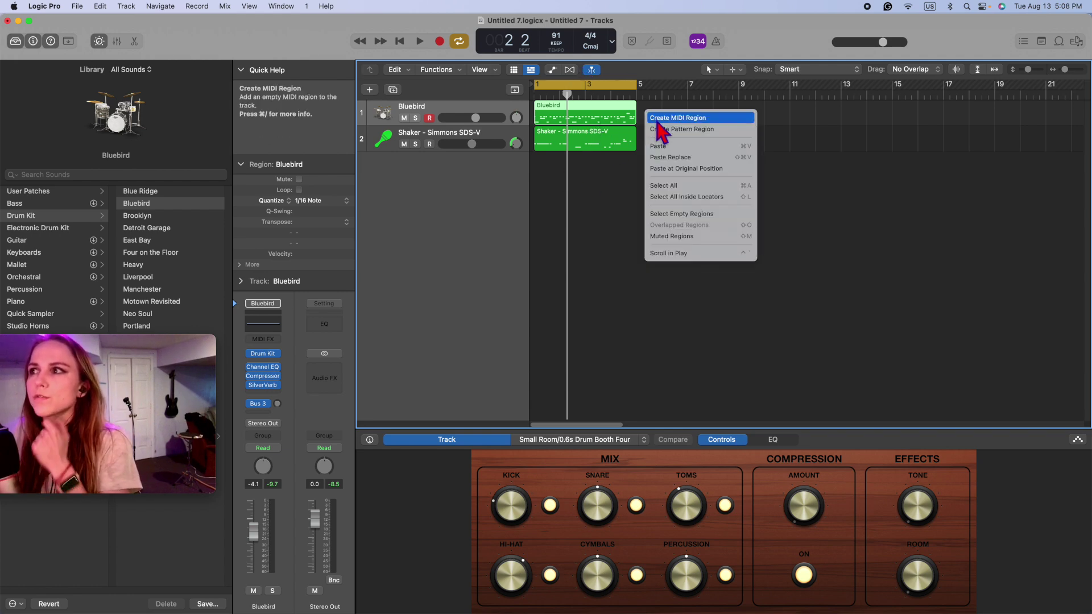
{"action": "left_click", "coordinate": [660, 142]}
{"action": "right_click", "coordinate": [655, 112]}
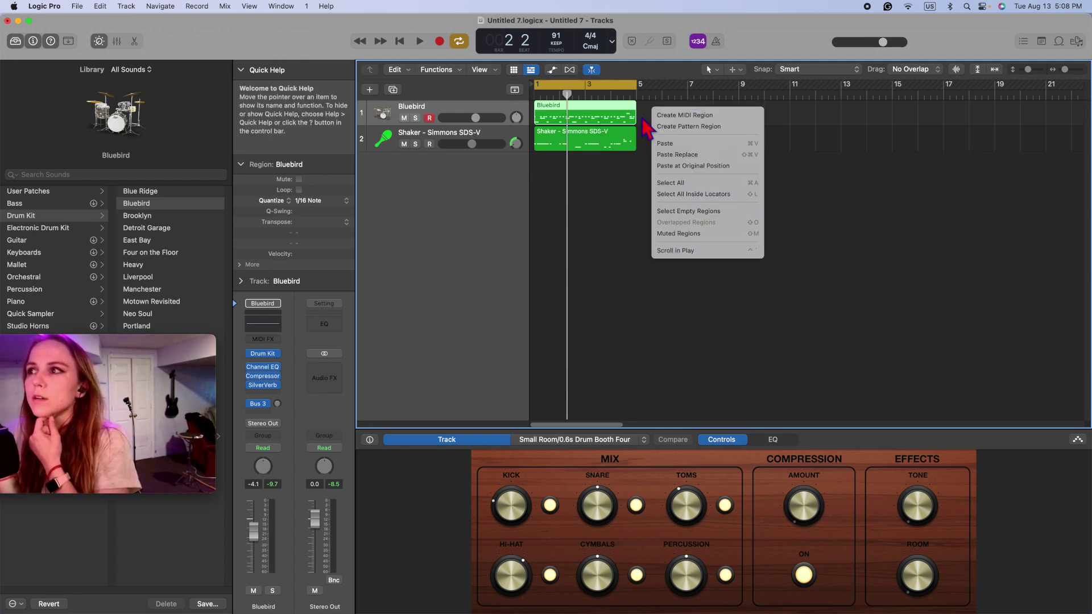
{"action": "left_click", "coordinate": [685, 122]}
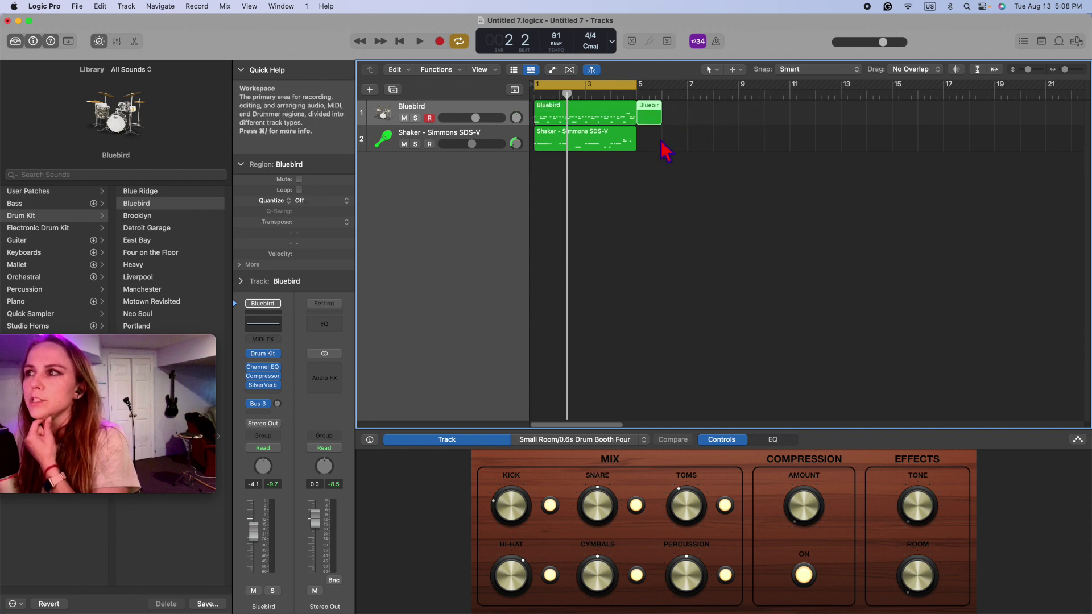
{"action": "double_click", "coordinate": [653, 118]}
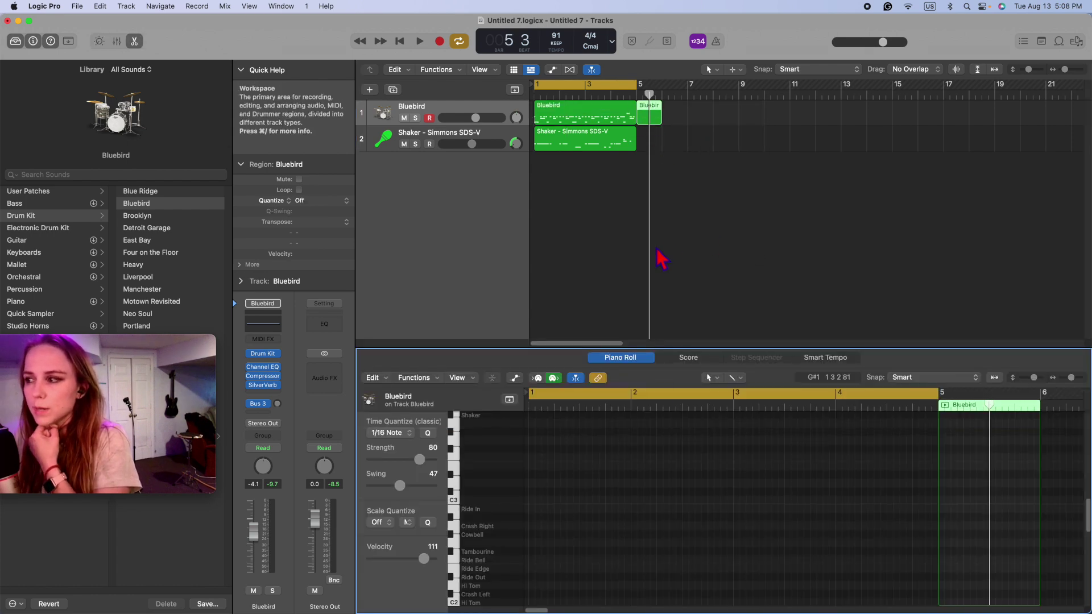
{"action": "mouse_move", "coordinate": [552, 603]}
{"action": "left_mouse_down"}
{"action": "mouse_move", "coordinate": [544, 612]}
{"action": "mouse_move", "coordinate": [563, 610]}
{"action": "left_mouse_up"}
{"action": "scroll", "coordinate": [660, 526], "scroll_direction": "up", "scroll_amount": 4}
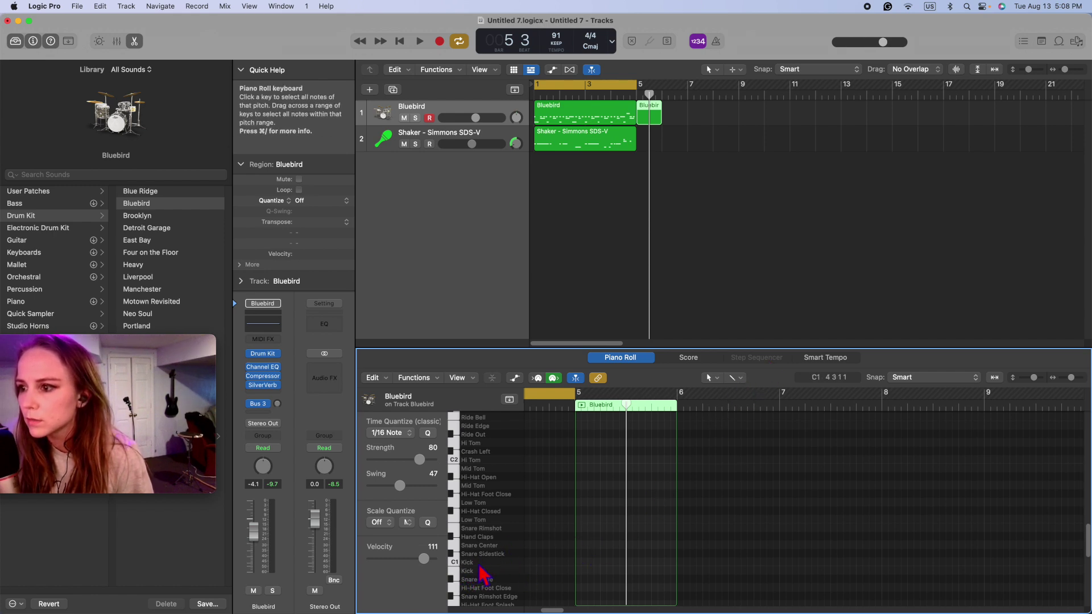
Make the Pencil Tool the Piano Roll's main tool and audition the Kick row
{"action": "left_click", "coordinate": [733, 378]}
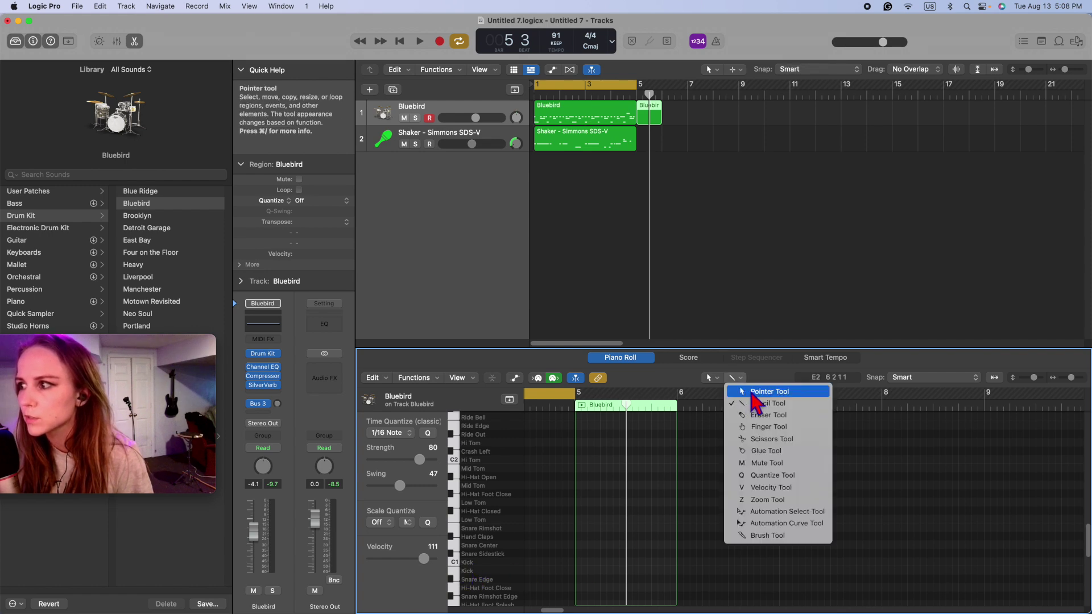
{"action": "left_click", "coordinate": [775, 404]}
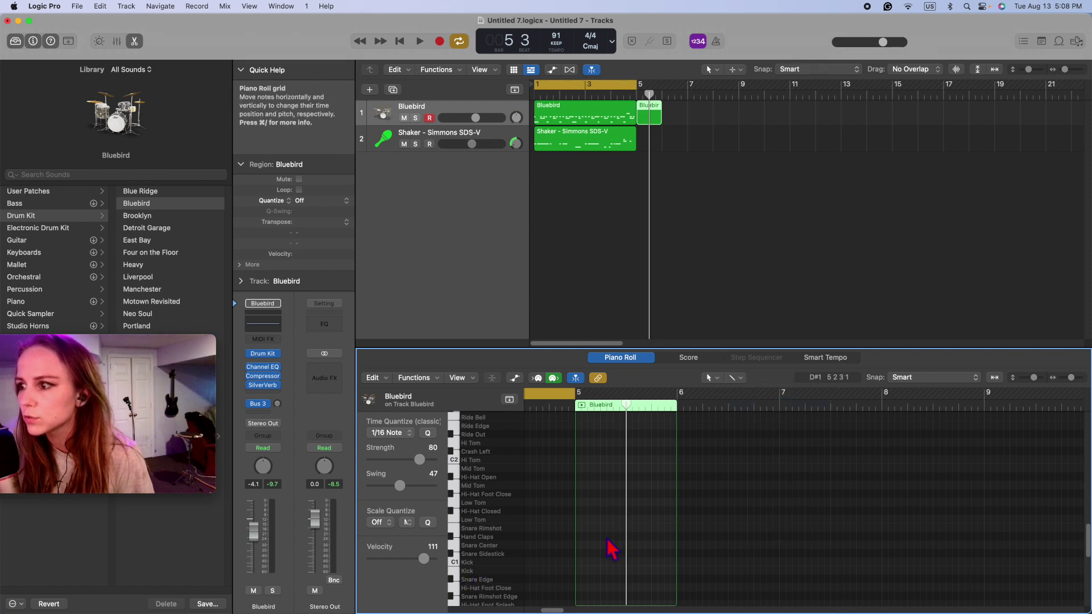
{"action": "left_click", "coordinate": [461, 563]}
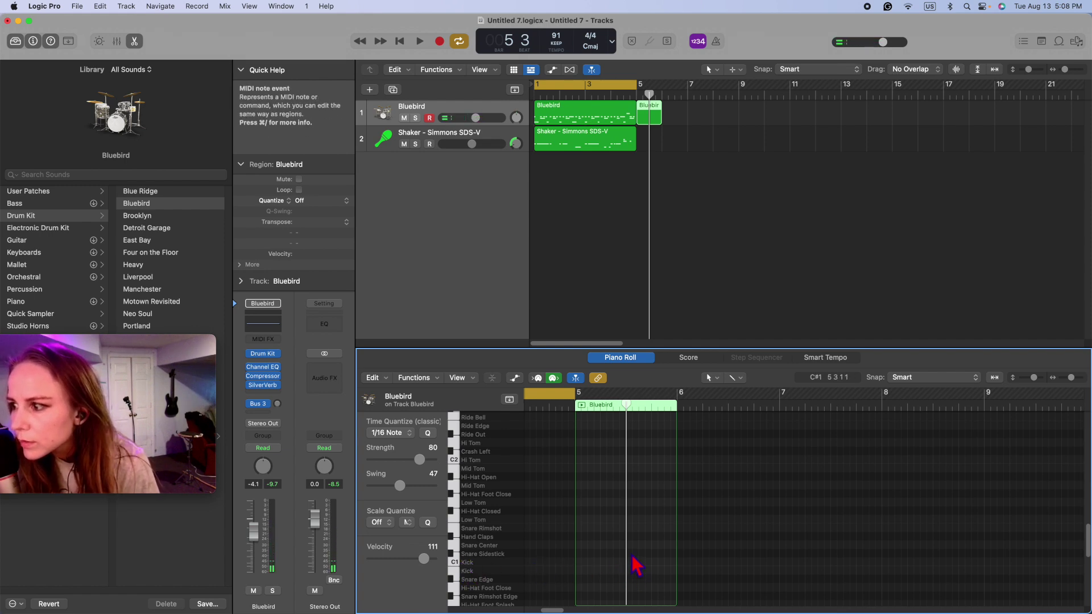
{"action": "left_click", "coordinate": [711, 378]}
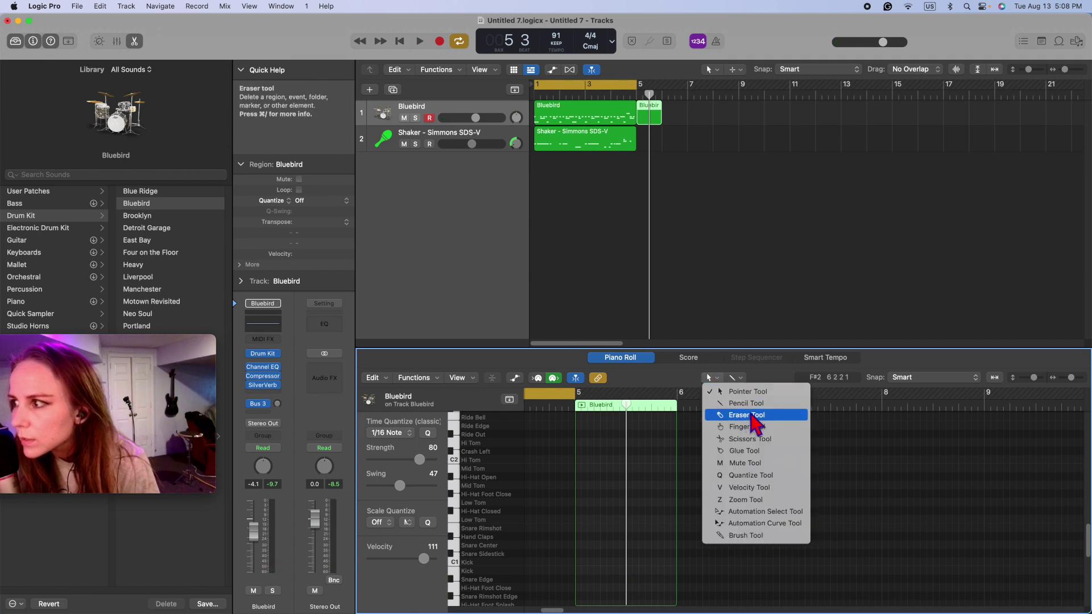
{"action": "left_click", "coordinate": [745, 403]}
Draw short snare, hand clap, hi-hat, tom and kick notes across the second half of bar 5
{"action": "left_click", "coordinate": [629, 544]}
{"action": "left_click", "coordinate": [641, 536]}
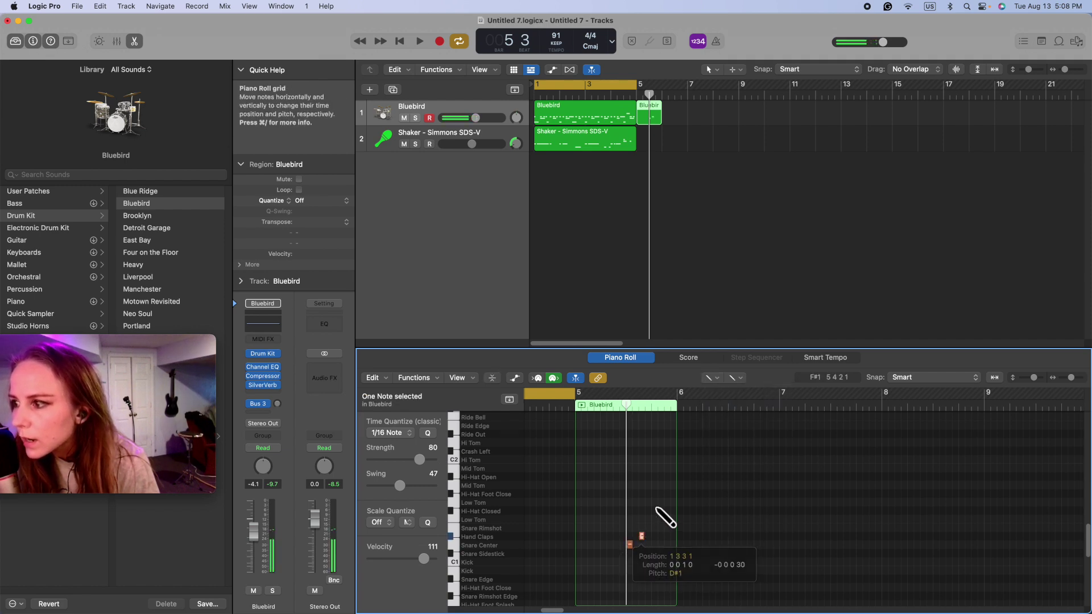
{"action": "left_click", "coordinate": [660, 510]}
{"action": "left_click", "coordinate": [634, 468]}
{"action": "left_click", "coordinate": [640, 468]}
{"action": "left_click", "coordinate": [654, 467]}
{"action": "left_click", "coordinate": [635, 519]}
{"action": "left_click", "coordinate": [641, 519]}
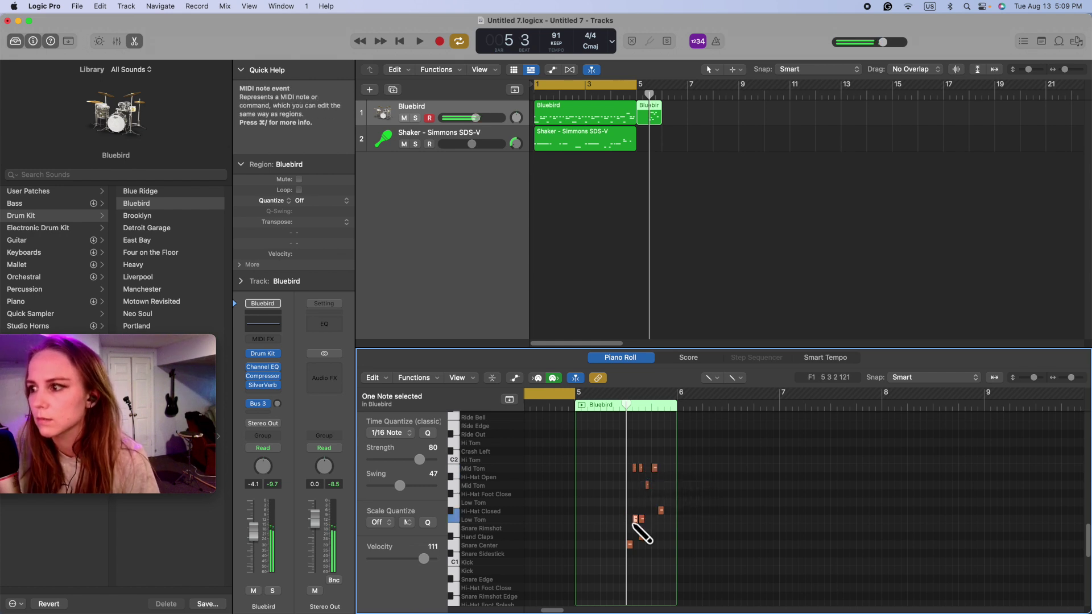
{"action": "left_click", "coordinate": [647, 553]}
{"action": "left_click", "coordinate": [642, 561]}
{"action": "left_click", "coordinate": [629, 561]}
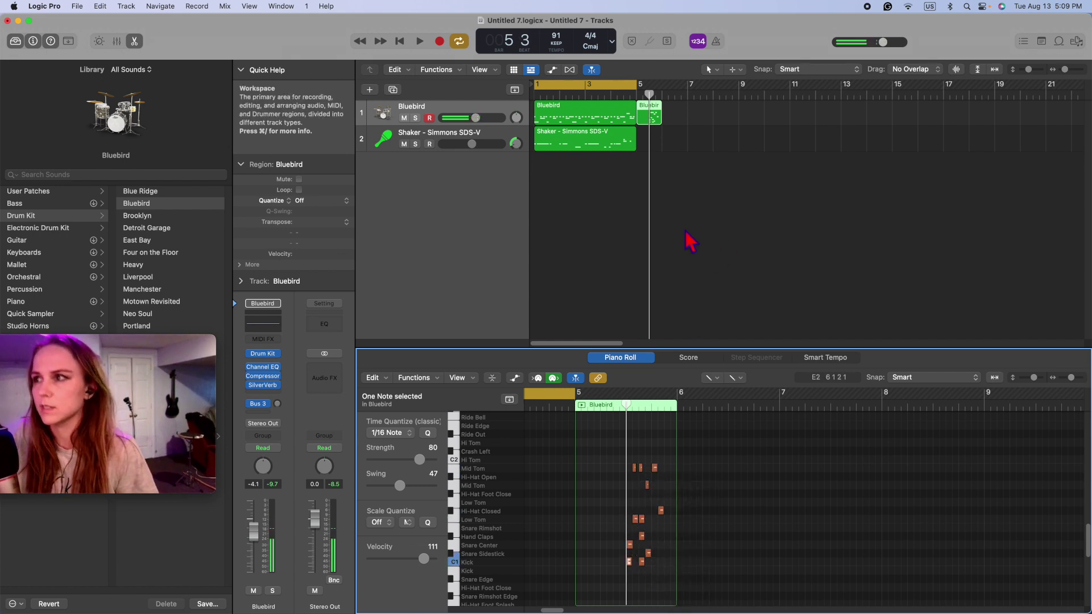
Move the cycle range to start at bar 5 and end at bar 8, and play the drawn fill
{"action": "left_click", "coordinate": [622, 81]}
{"action": "left_click", "coordinate": [623, 80]}
{"action": "left_click_drag", "start_coordinate": [648, 94], "coordinate": [713, 92]}
{"action": "key", "text": "space"}
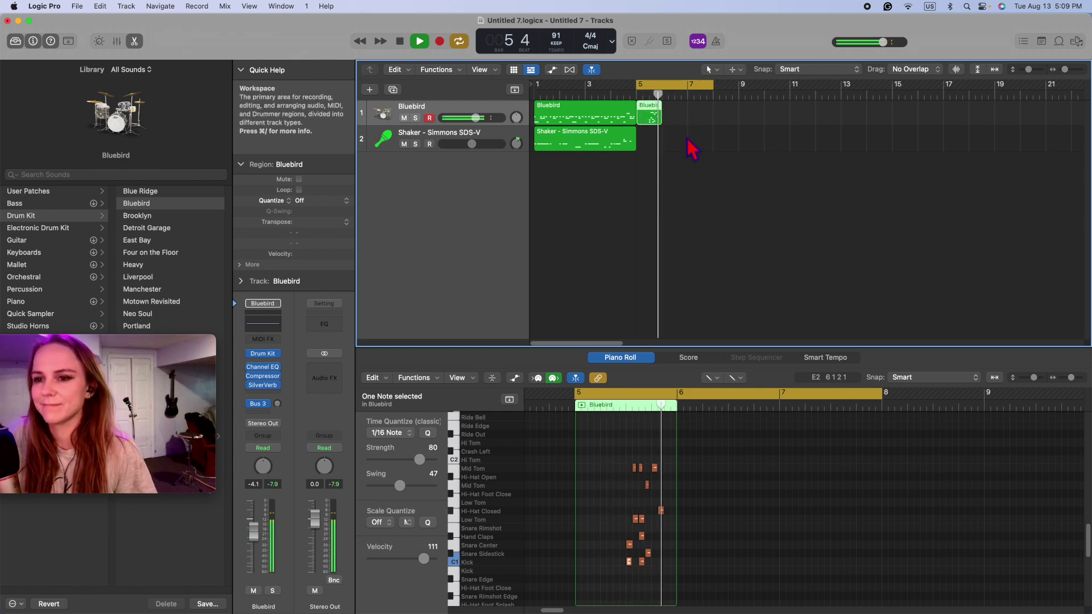
{"action": "key", "text": "space"}
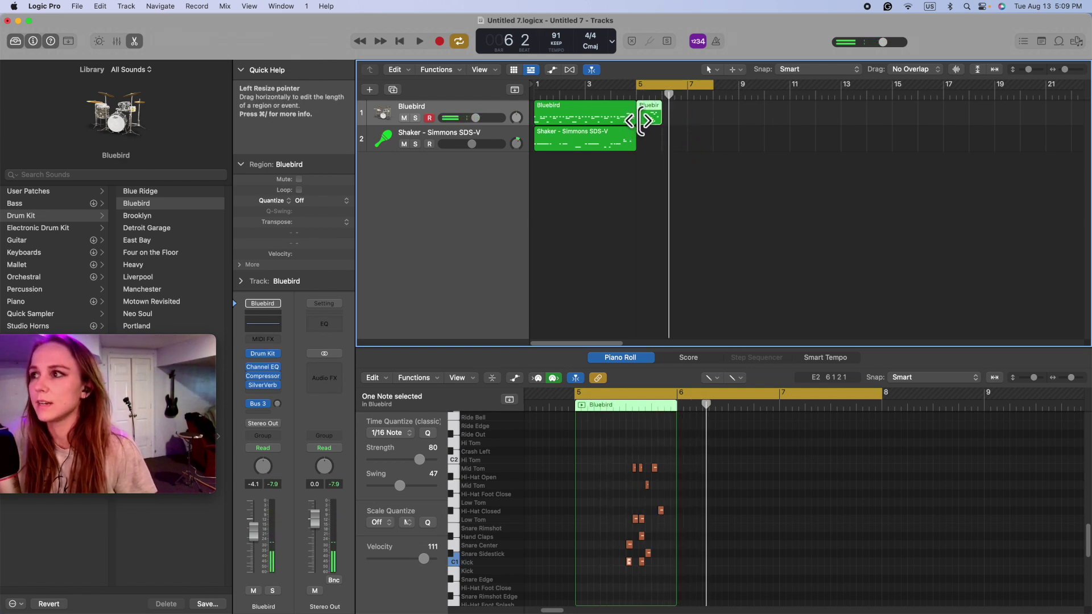
Trim the fill region's start to mid-bar 5, loop it to mid-bar 11, and play it at a tempo of 166
{"action": "left_click_drag", "start_coordinate": [639, 117], "coordinate": [803, 137]}
{"action": "key", "text": "space"}
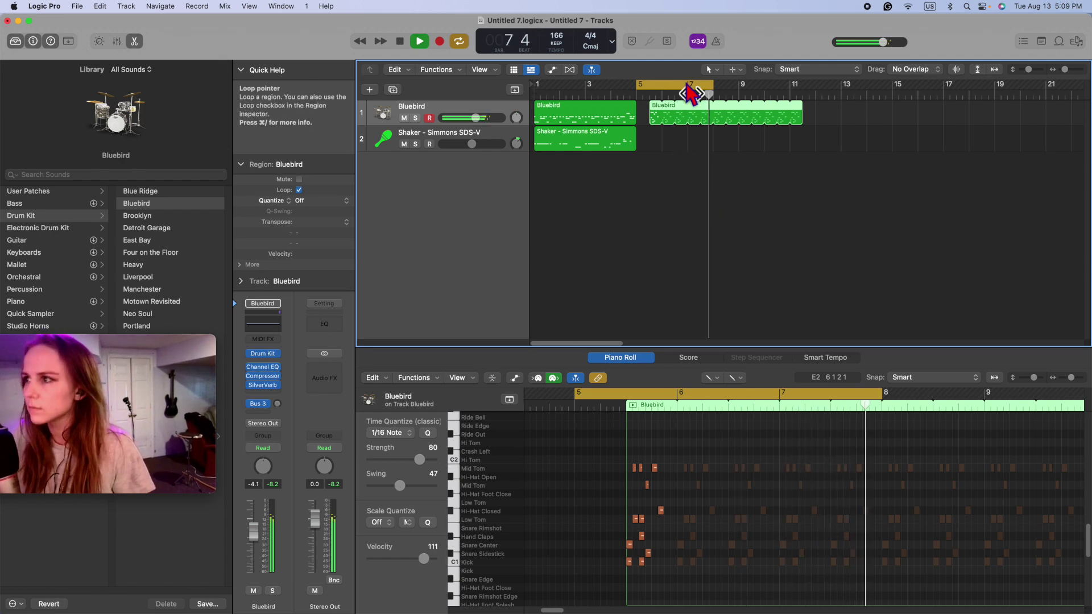
{"action": "key", "text": "space"}
Delete the looped fill region, restore it for another listen, and delete it again
{"action": "left_click_drag", "start_coordinate": [681, 110], "coordinate": [670, 112]}
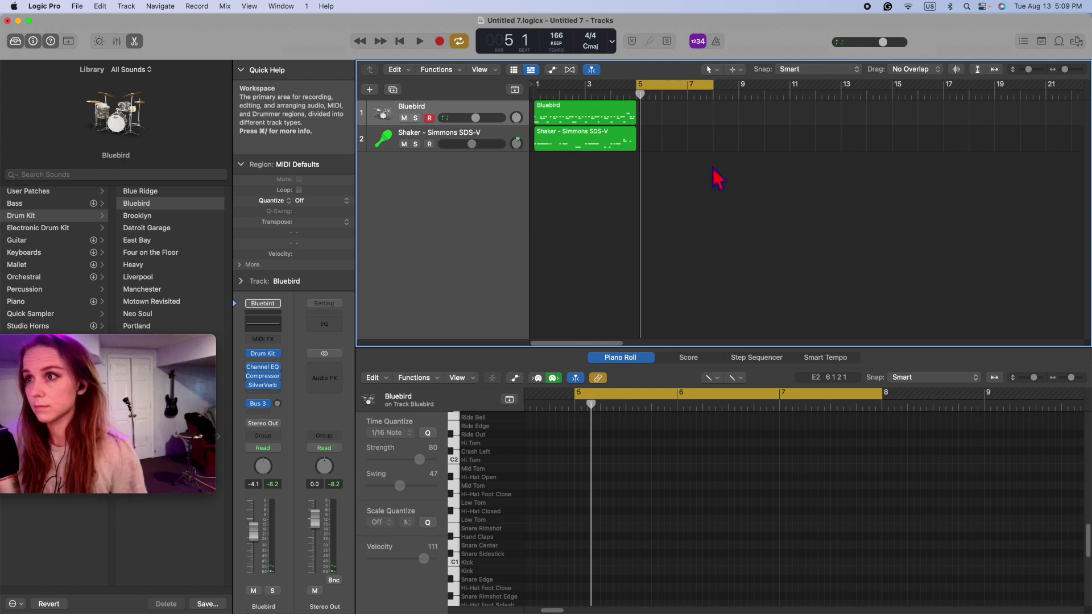
{"action": "key", "text": "super+z"}
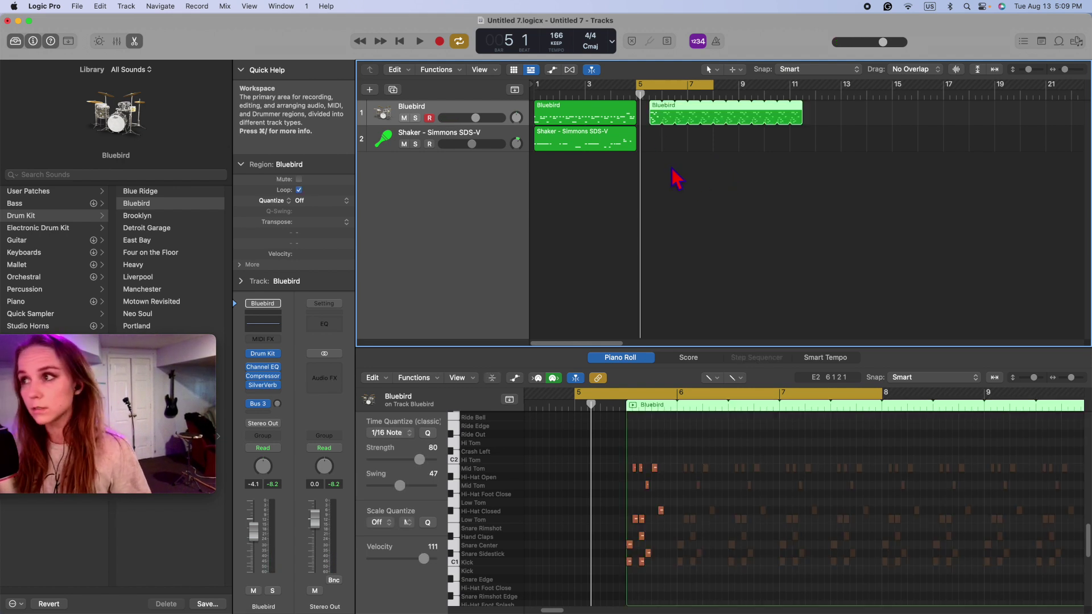
{"action": "key", "text": "space"}
{"action": "key", "text": "space"}
{"action": "key", "text": "BackSpace"}
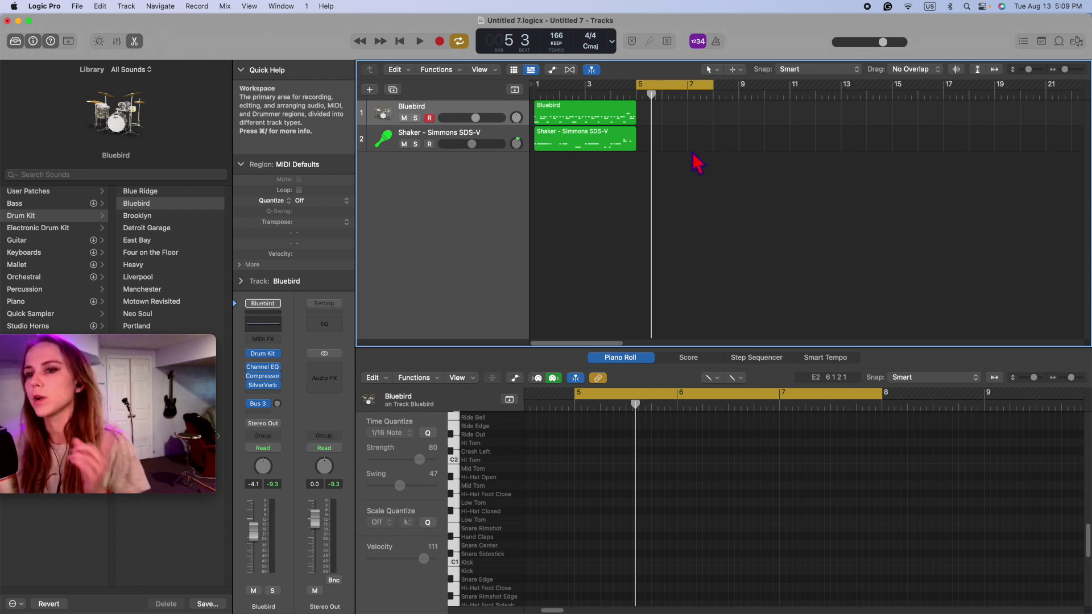
Show the Musical Typing keyboard and set the cycle range from bar 1 to bar 5
{"action": "left_click", "coordinate": [636, 94]}
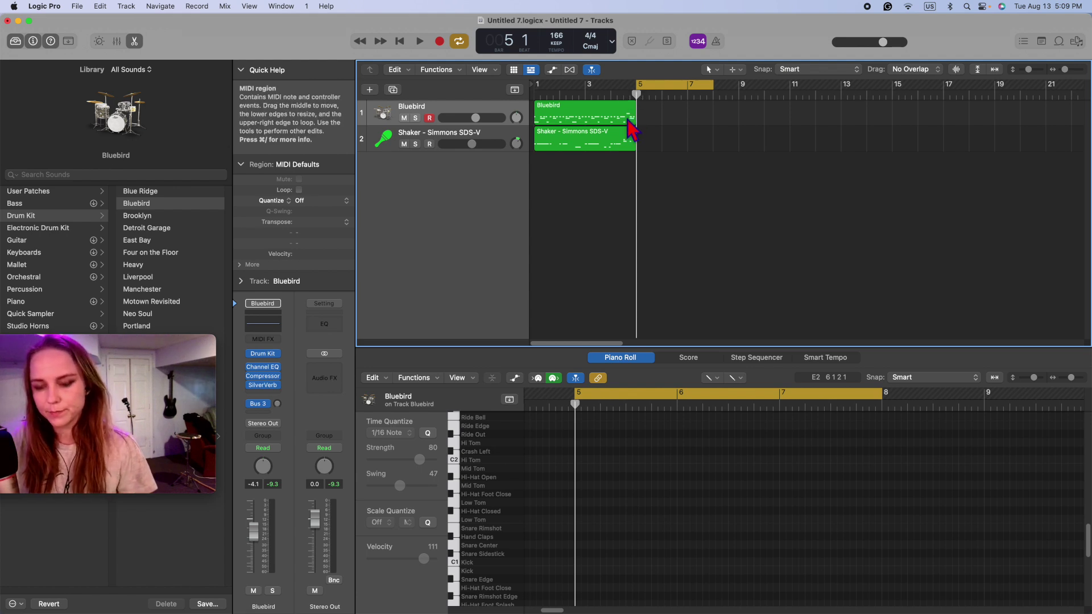
{"action": "key", "text": "super+k"}
{"action": "left_click_drag", "start_coordinate": [548, 98], "coordinate": [637, 97]}
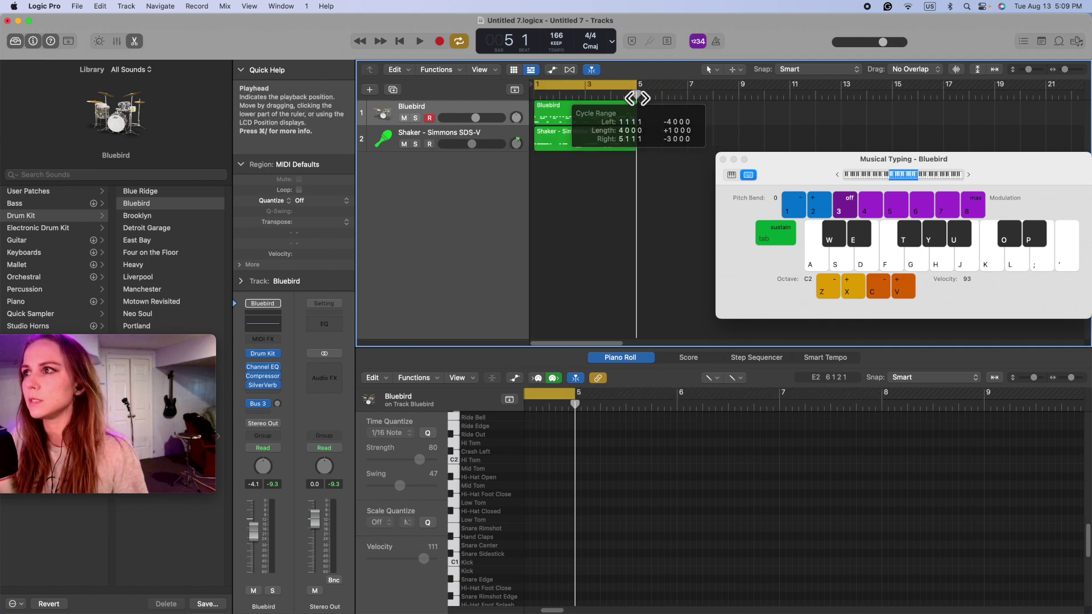
Lower the shaker's track volume during playback and open the four-bar Bluebird region in the Piano Roll
{"action": "key", "text": "space"}
{"action": "left_click_drag", "start_coordinate": [471, 144], "coordinate": [459, 144]}
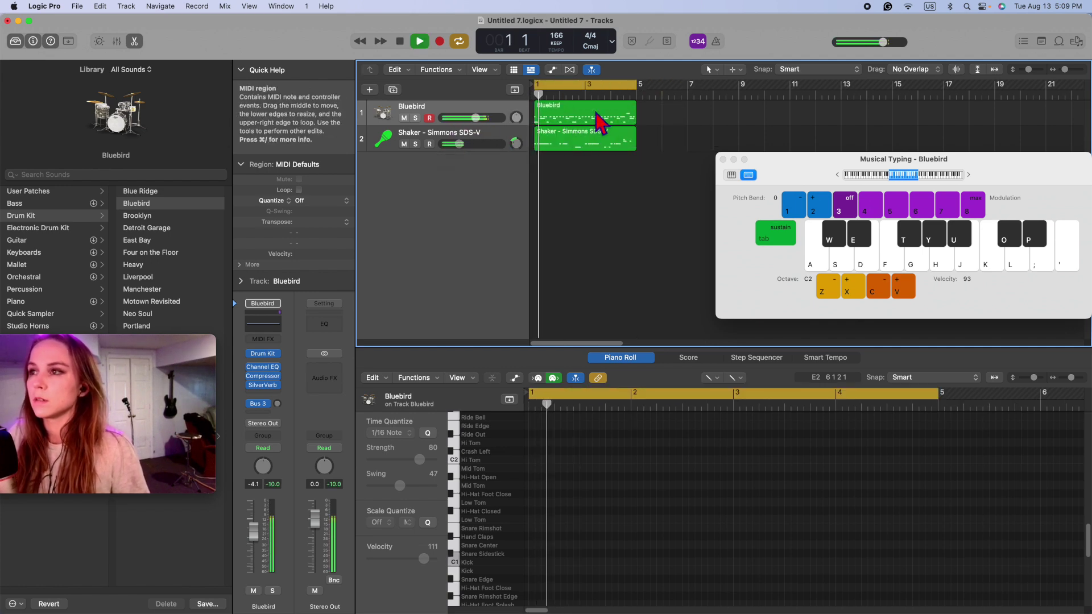
{"action": "double_click", "coordinate": [594, 114]}
{"action": "left_click", "coordinate": [646, 584]}
Set the project tempo to 89 and check the groove in playback
{"action": "key", "text": "space"}
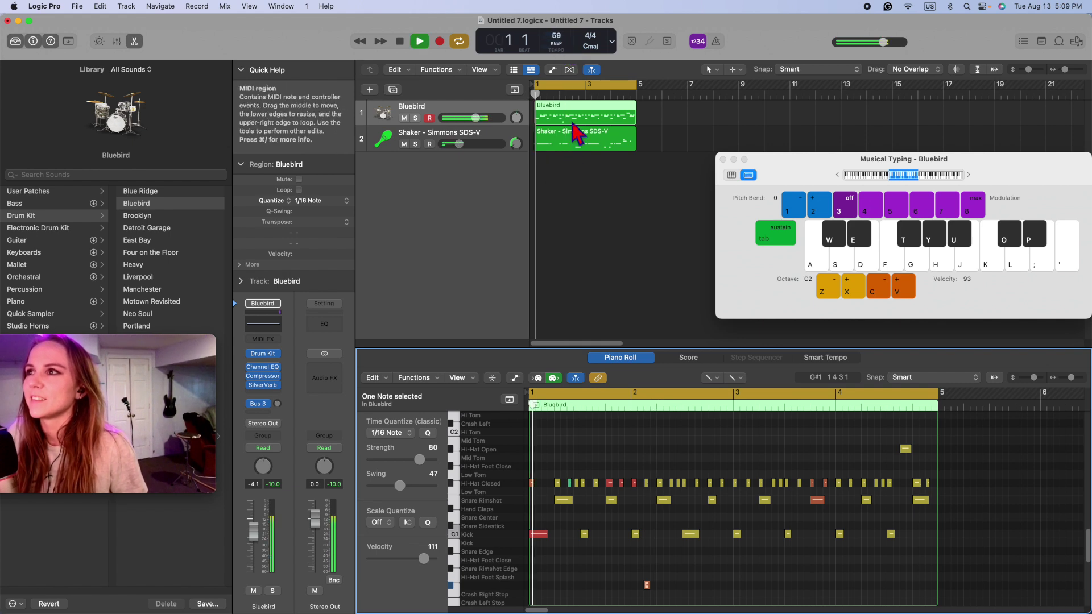
{"action": "left_click_drag", "start_coordinate": [556, 43], "coordinate": [556, 32]}
{"action": "key", "text": "space"}
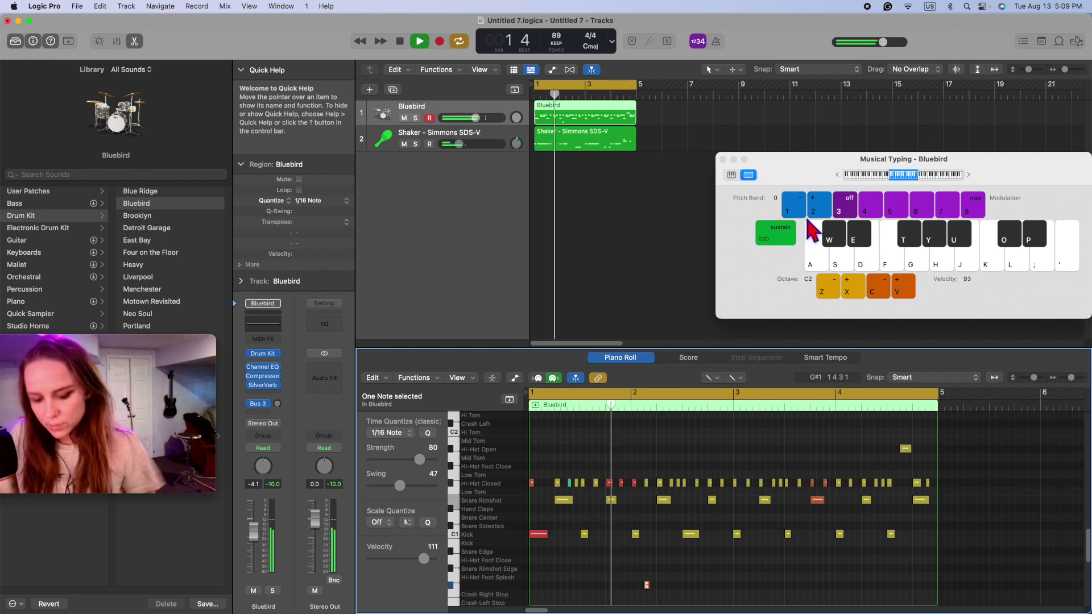
{"action": "key", "text": "space"}
Audition kit sounds with Musical Typing and lower its octave to C1 to reach the snare
{"action": "key", "text": "e"}
{"action": "key", "text": "f"}
{"action": "key", "text": "d"}
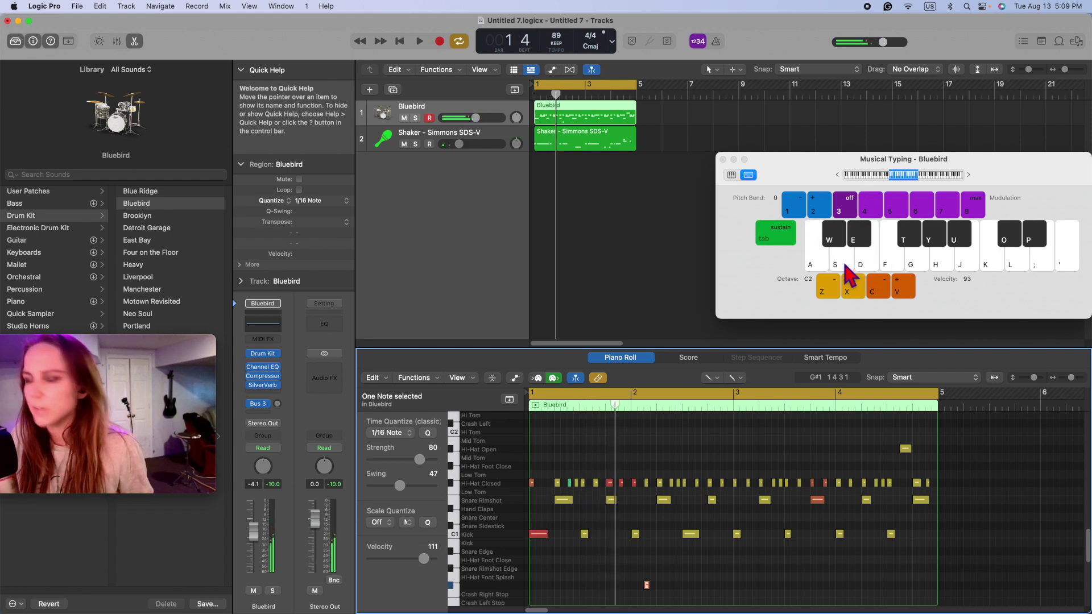
{"action": "key", "text": "z"}
{"action": "key", "text": "s"}
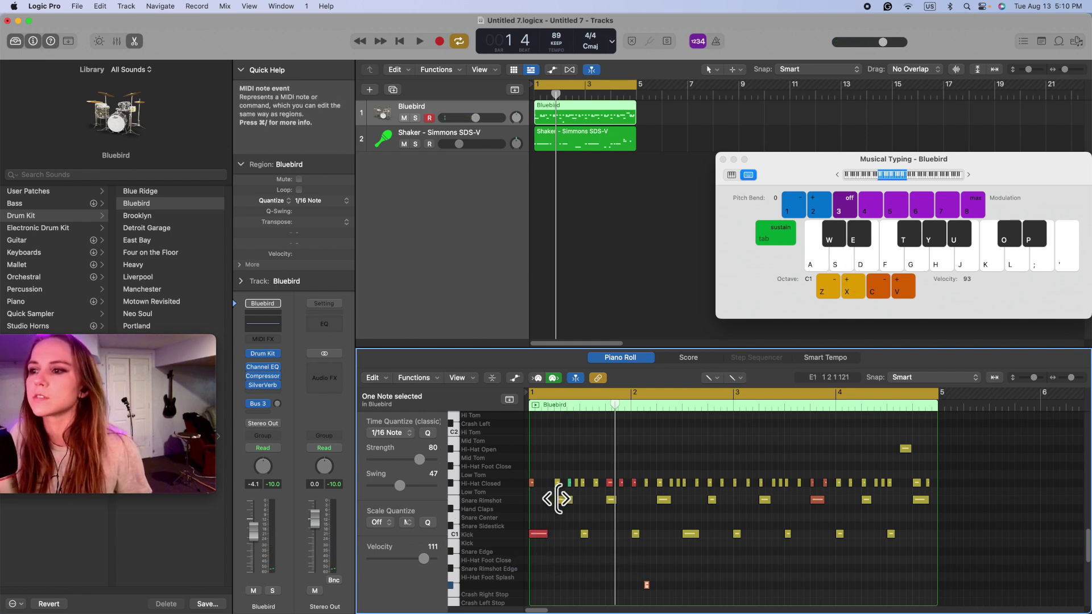
Audition the drum rows around the snare in the Piano Roll, including Snare Rimshot
{"action": "left_click", "coordinate": [495, 558]}
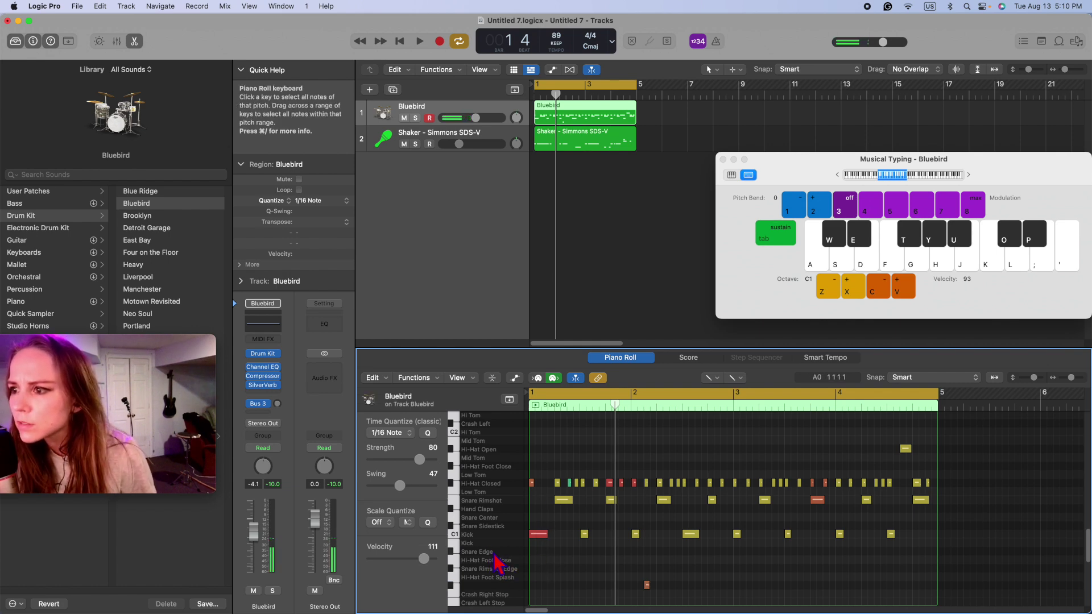
{"action": "scroll", "coordinate": [505, 571], "scroll_direction": "down", "scroll_amount": 1}
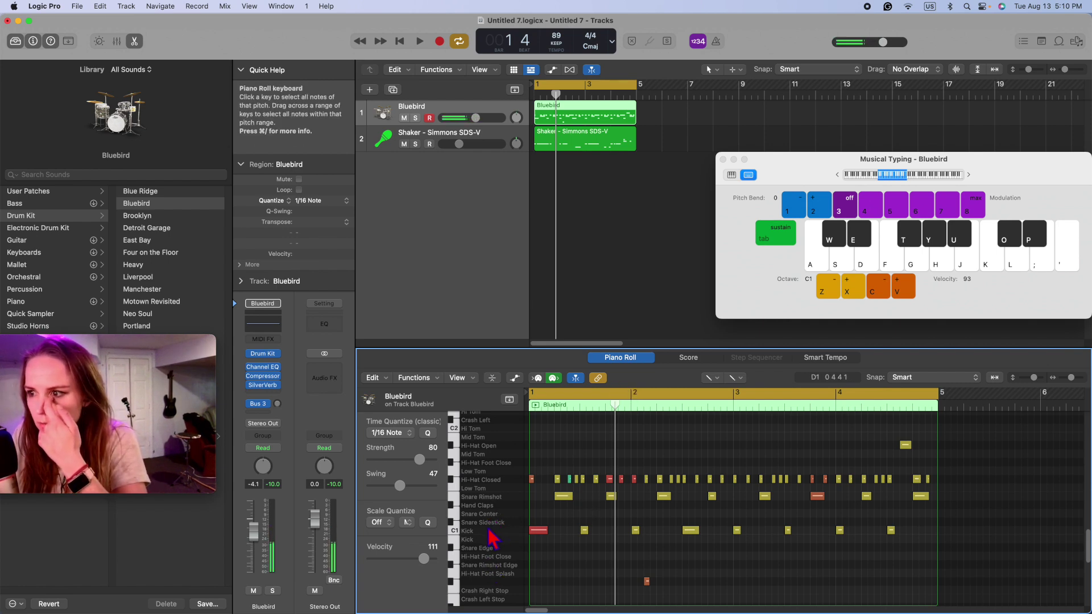
{"action": "left_click", "coordinate": [490, 510]}
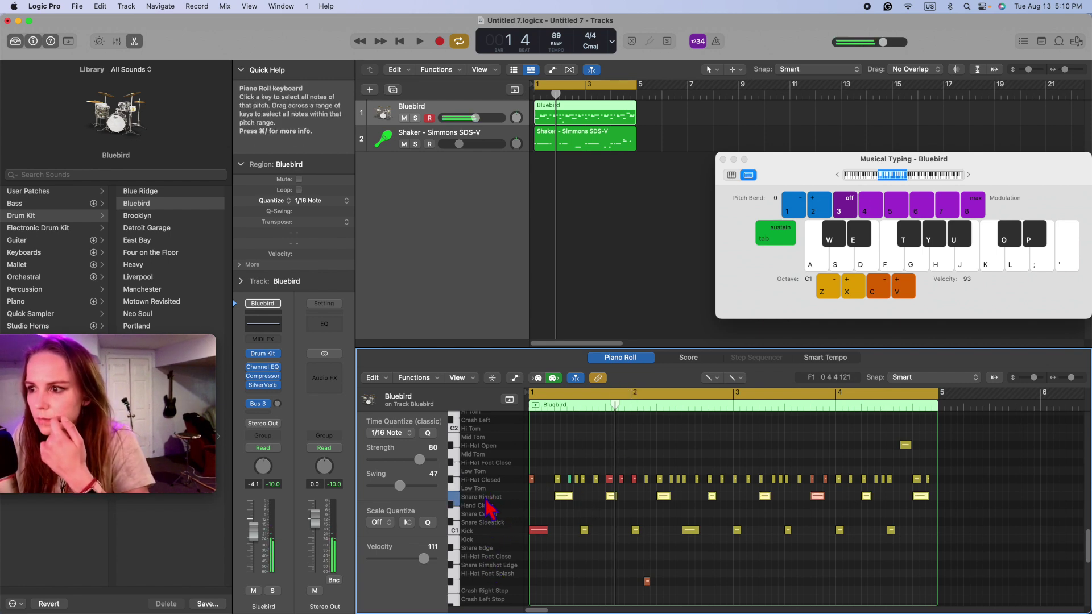
{"action": "left_click", "coordinate": [490, 500]}
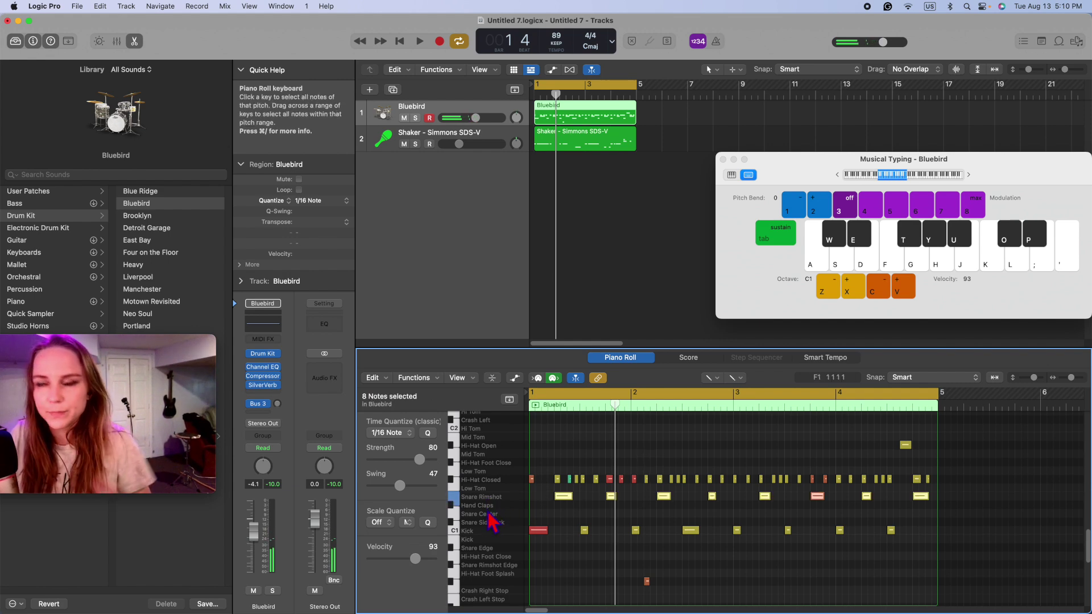
Rehearse the snare part on Musical Typing over the playing four-bar loop
{"action": "left_click", "coordinate": [845, 271]}
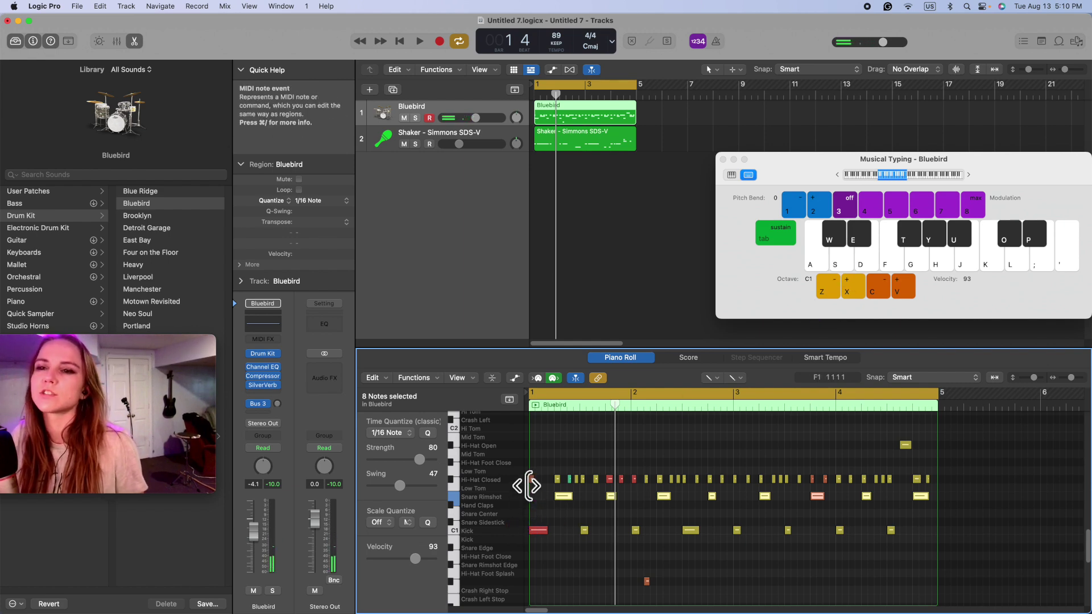
{"action": "key", "text": "space"}
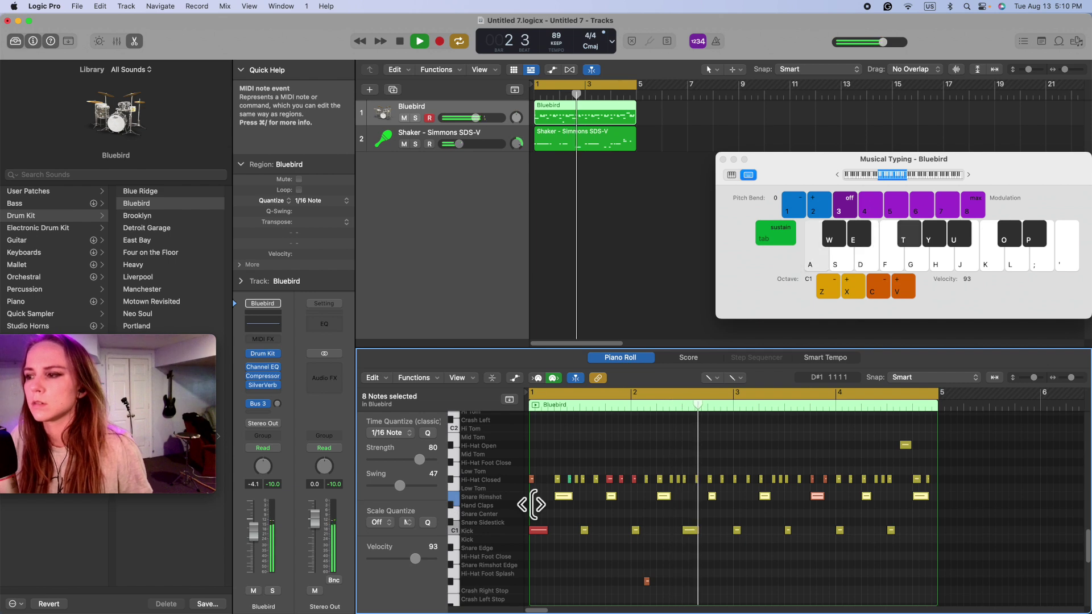
{"action": "key", "text": "space"}
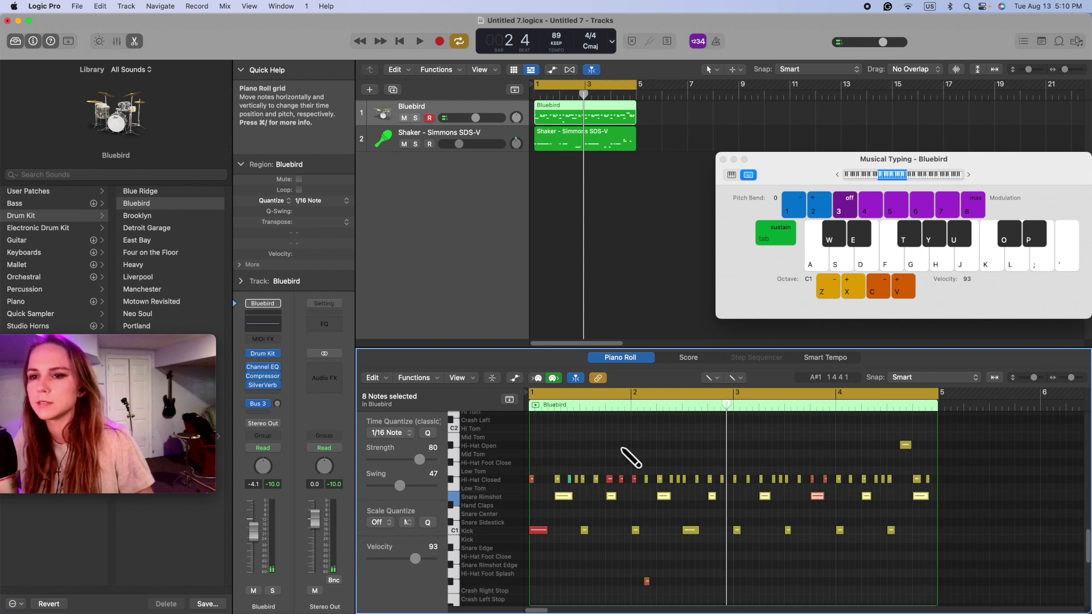
Record extra Snare Center hits with Musical Typing into the Bluebird region over the four-bar loop, and stop at the end
{"action": "key", "text": "space"}
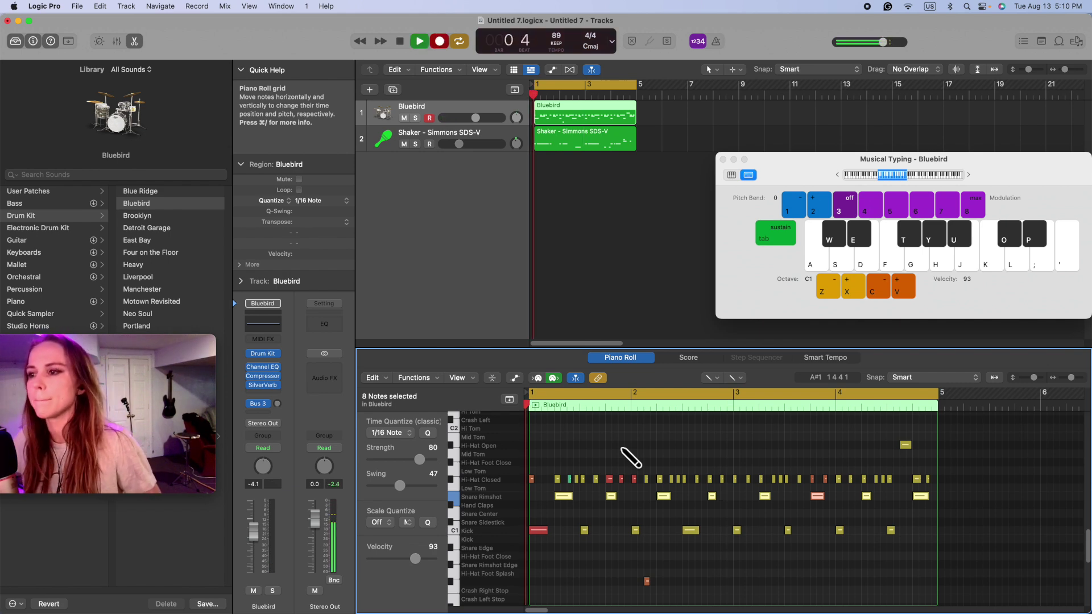
{"action": "key", "text": "s"}
{"action": "key", "text": "s"}
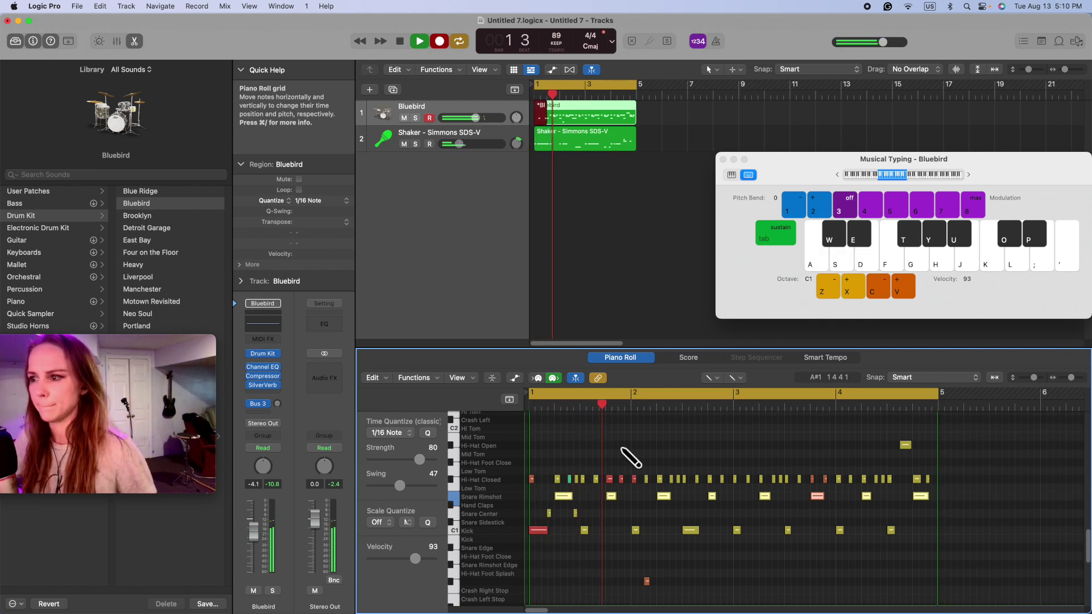
{"action": "key", "text": "s"}
{"action": "key", "text": "s"}
{"action": "key", "text": "s"}
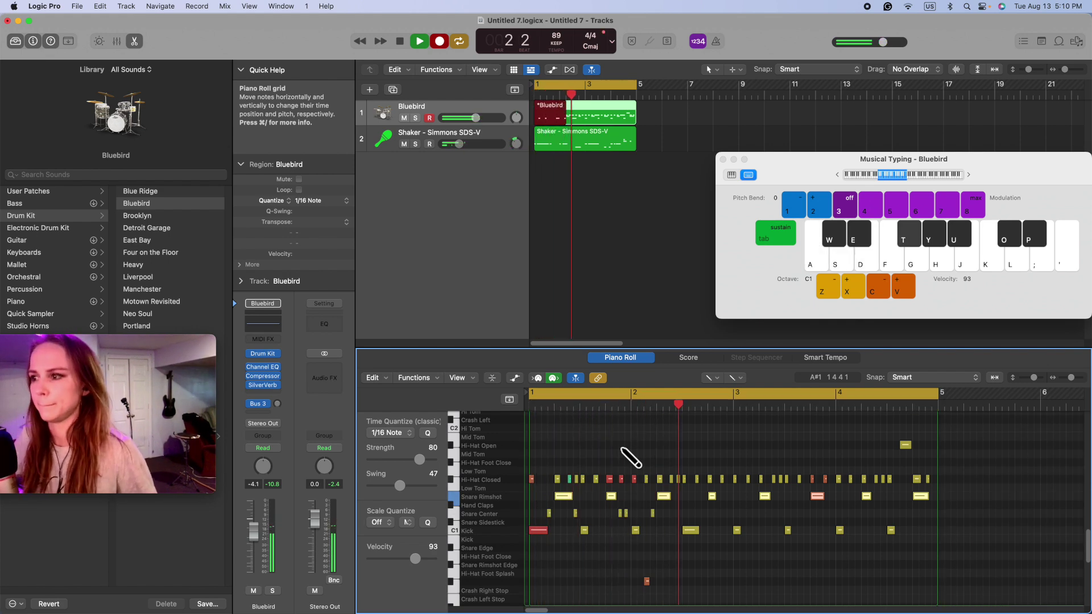
{"action": "key", "text": "s"}
{"action": "key", "text": "s"}
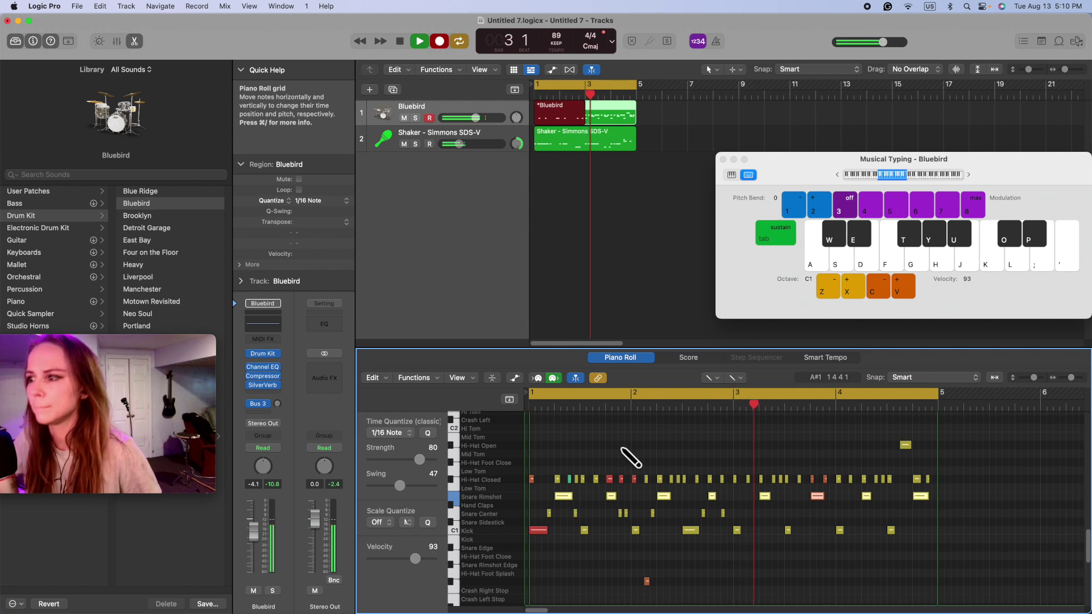
{"action": "key", "text": "d"}
{"action": "key", "text": "a"}
{"action": "key", "text": "t"}
{"action": "key", "text": "d"}
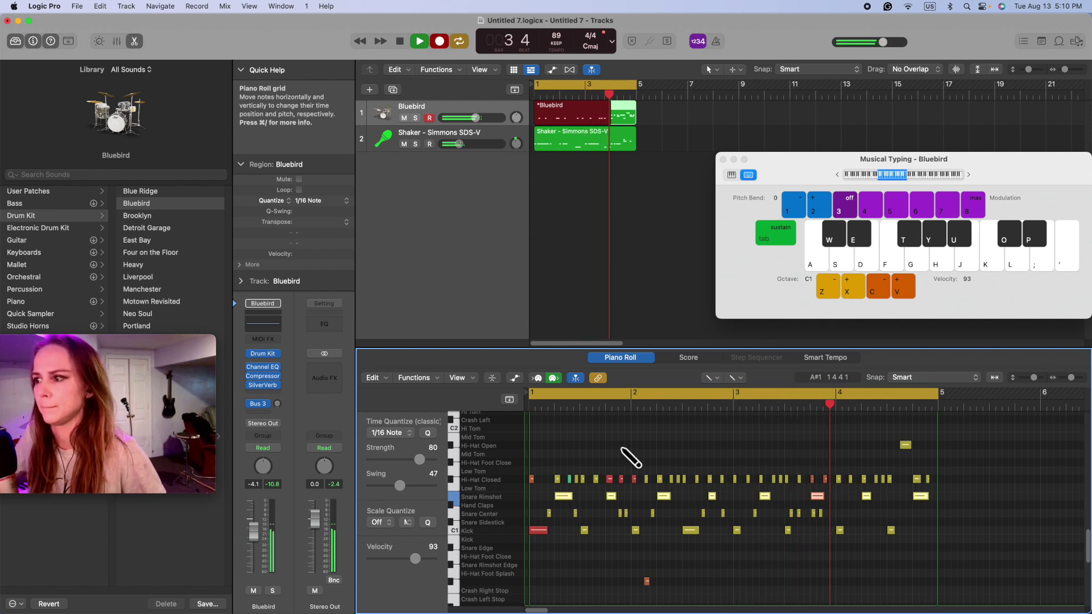
{"action": "key", "text": "a"}
{"action": "key", "text": "s"}
{"action": "key", "text": "s"}
{"action": "key", "text": "s"}
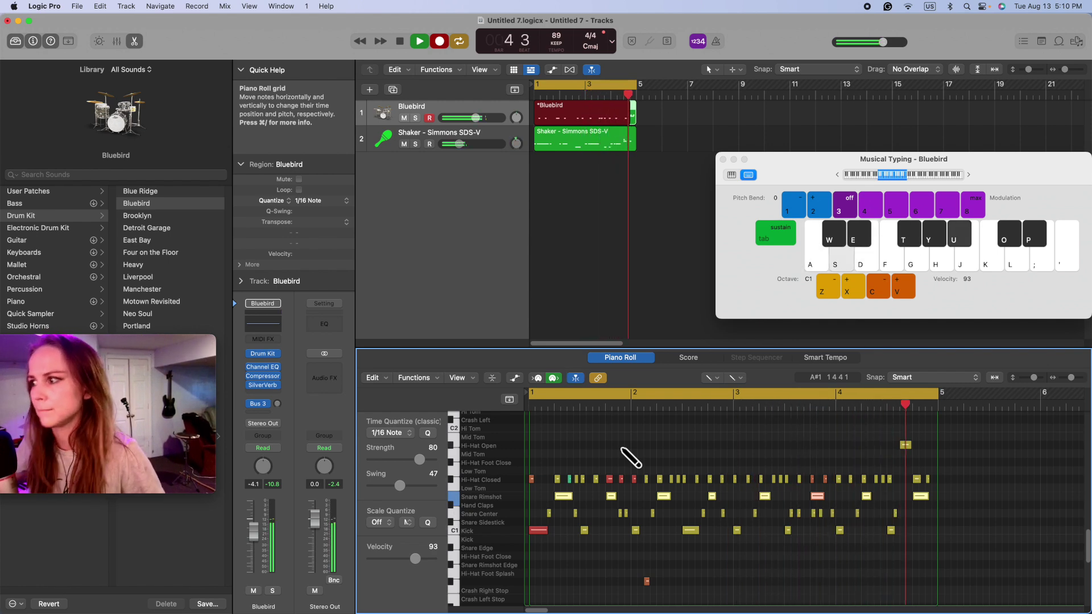
{"action": "key", "text": "space"}
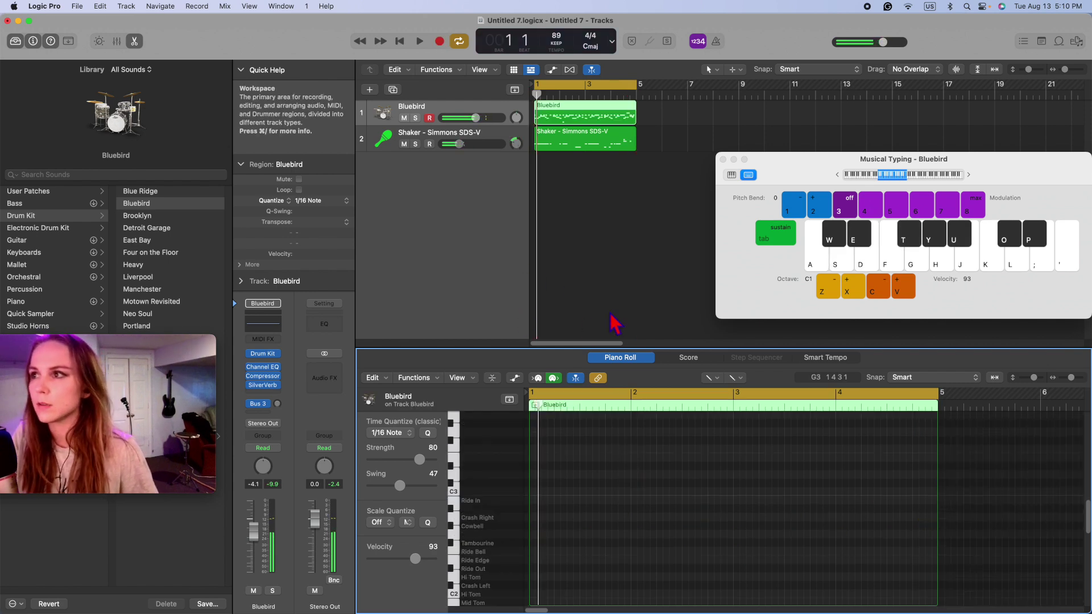
Reopen the Bluebird region in the Piano Roll, check the take briefly, and set both note-editing tools to the Pointer Tool
{"action": "double_click", "coordinate": [560, 114]}
{"action": "double_click", "coordinate": [564, 123]}
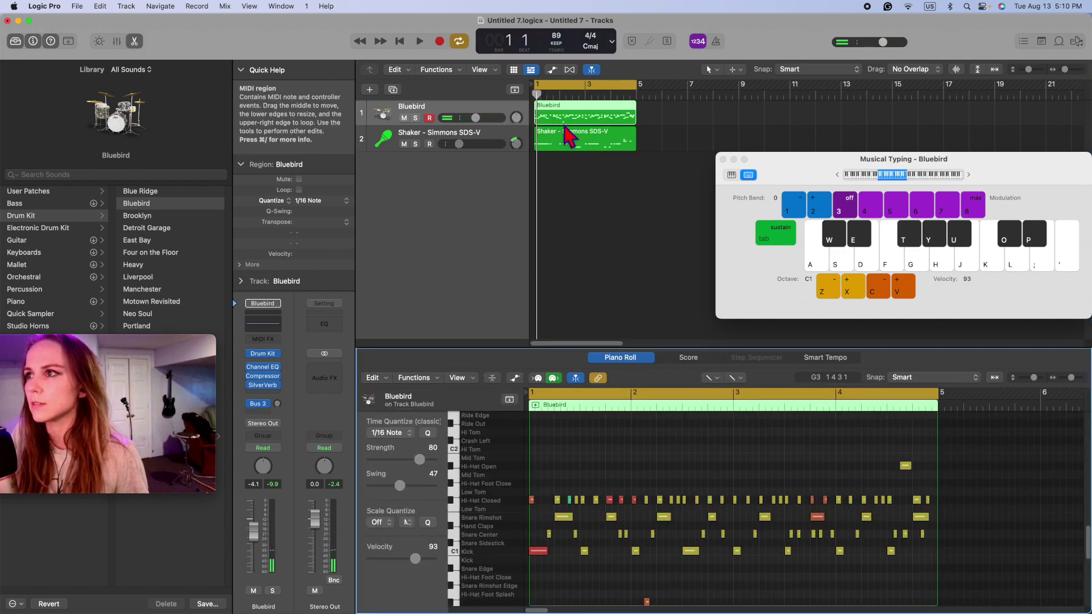
{"action": "key", "text": "space"}
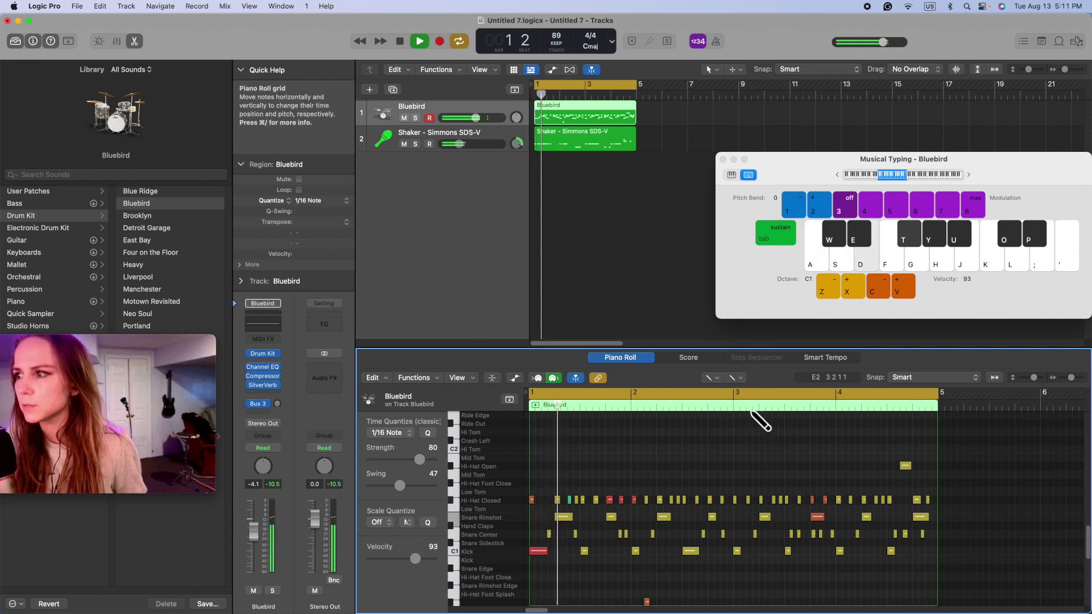
{"action": "left_click", "coordinate": [737, 378]}
{"action": "left_click", "coordinate": [746, 392]}
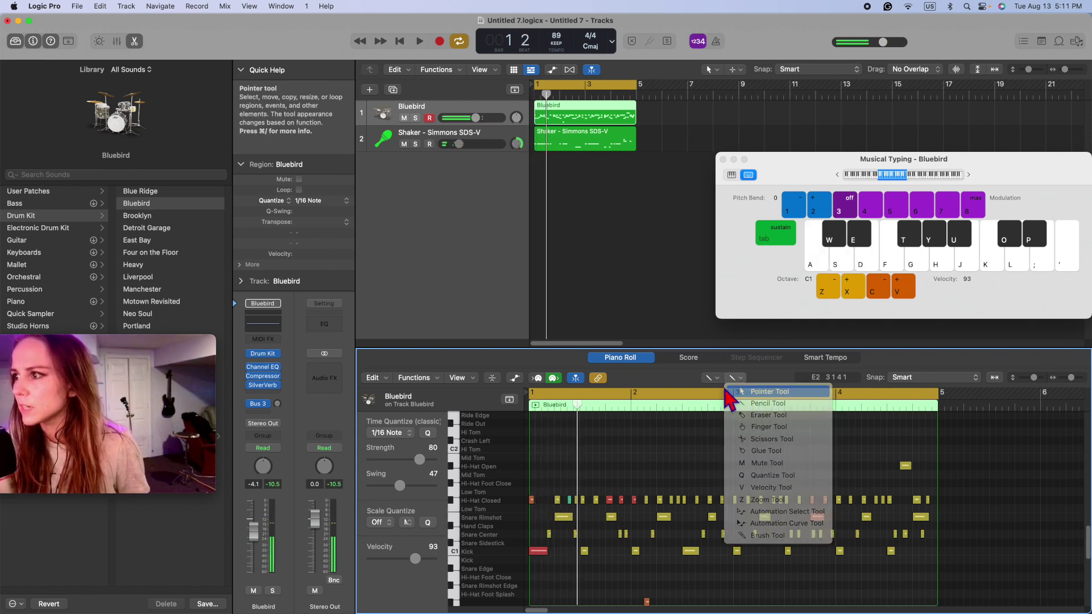
{"action": "left_click", "coordinate": [709, 377]}
{"action": "left_click", "coordinate": [725, 391]}
Select all Snare Center notes and set their time-quantize strength to 75
{"action": "left_click_drag", "start_coordinate": [979, 533], "coordinate": [542, 537]}
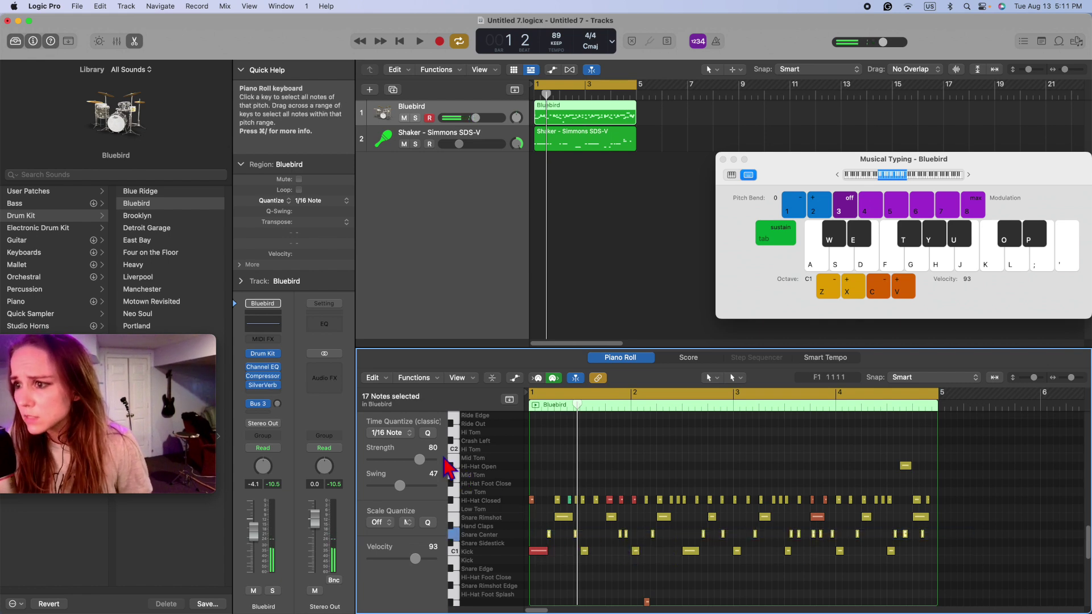
{"action": "left_click_drag", "start_coordinate": [419, 459], "coordinate": [453, 470]}
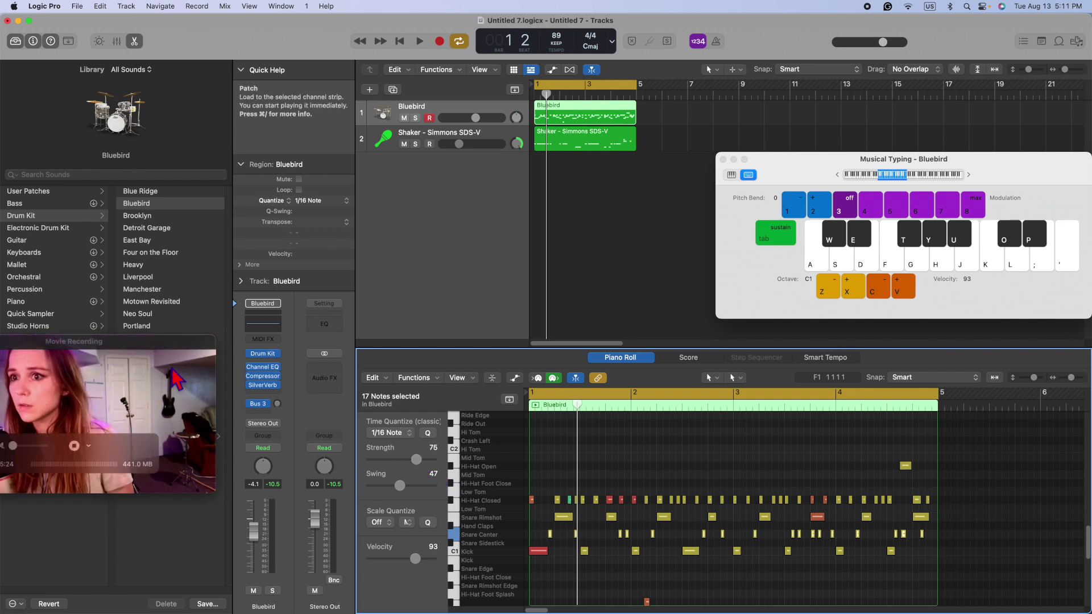
{"action": "left_click_drag", "start_coordinate": [172, 367], "coordinate": [226, 364]}
{"action": "left_click", "coordinate": [691, 551]}
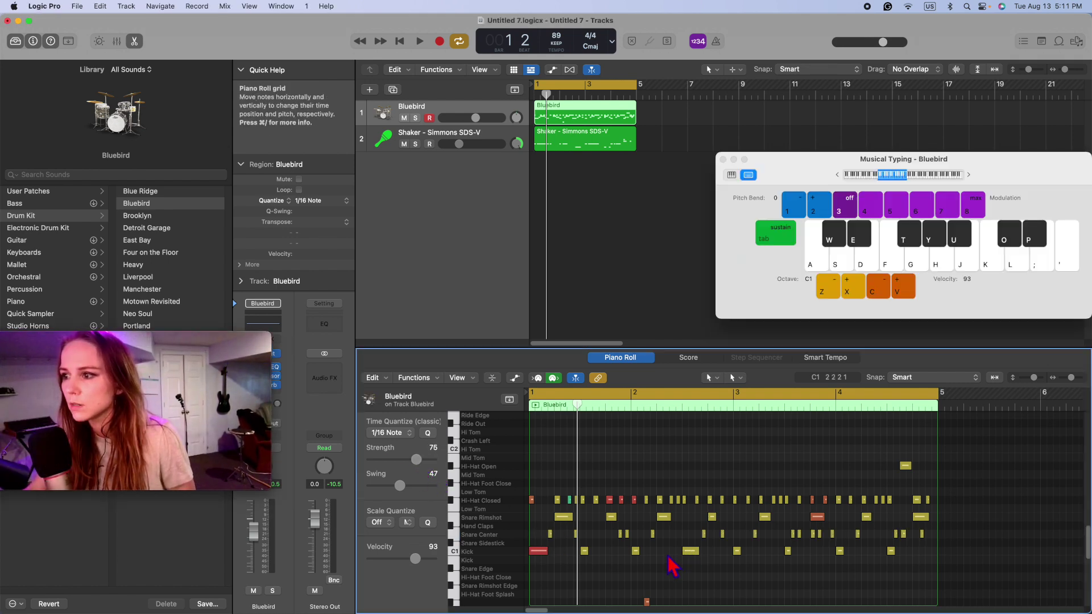
Set the velocity of all Snare Center notes to 43 and check the groove in playback
{"action": "left_click_drag", "start_coordinate": [415, 559], "coordinate": [394, 560]}
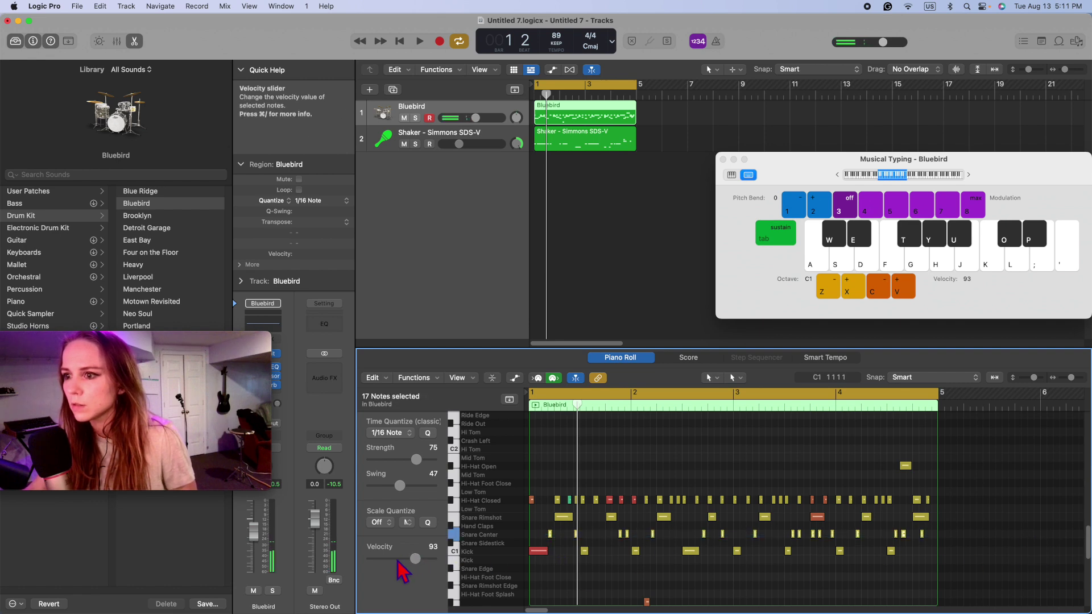
{"action": "key", "text": "space"}
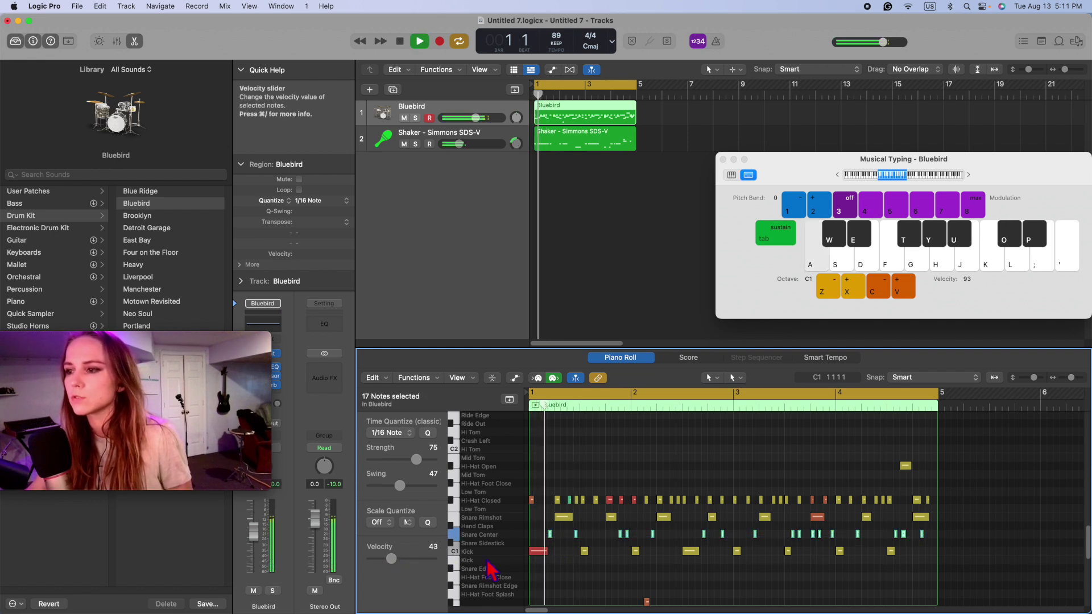
{"action": "left_click", "coordinate": [546, 543]}
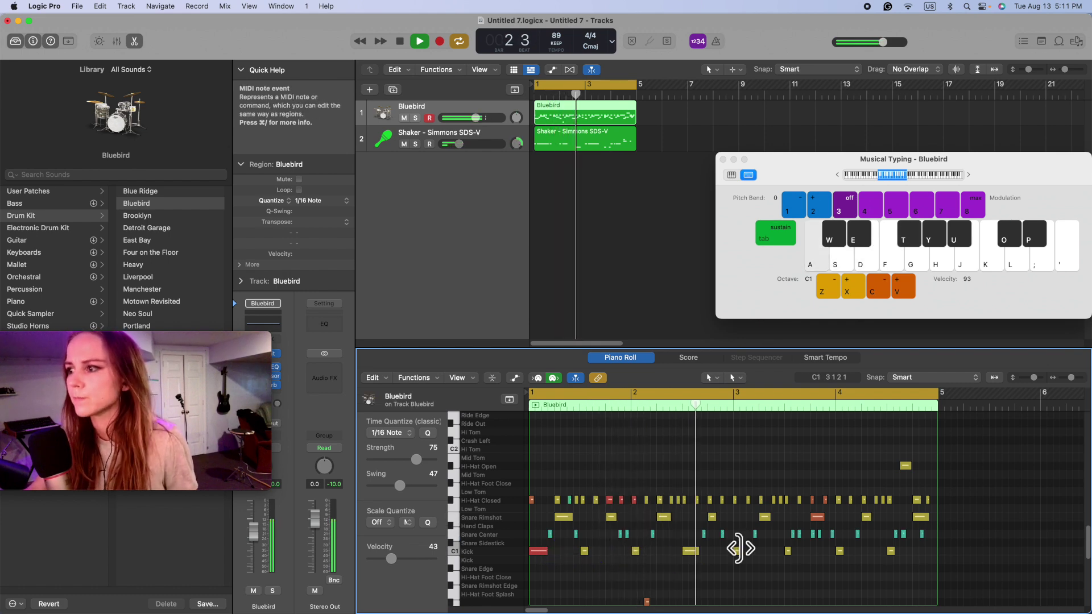
Raise the velocity of the Snare Center note early in bar 3, and lengthen the one just before bar 4 to 0 0 2 93
{"action": "left_click", "coordinate": [754, 534]}
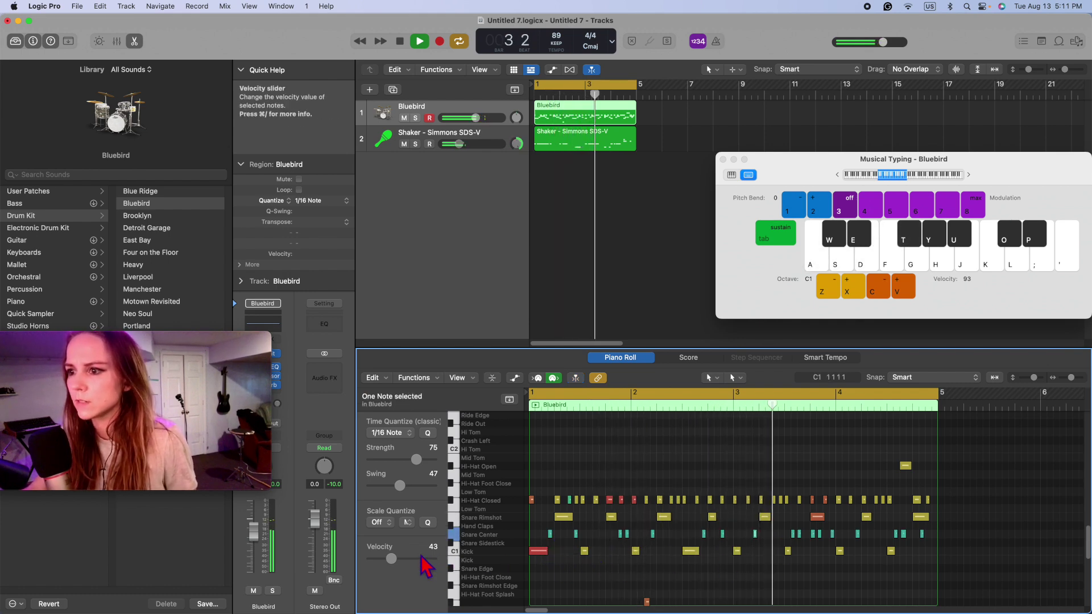
{"action": "left_click", "coordinate": [408, 558]}
{"action": "left_click", "coordinate": [789, 568]}
{"action": "left_click", "coordinate": [833, 534]}
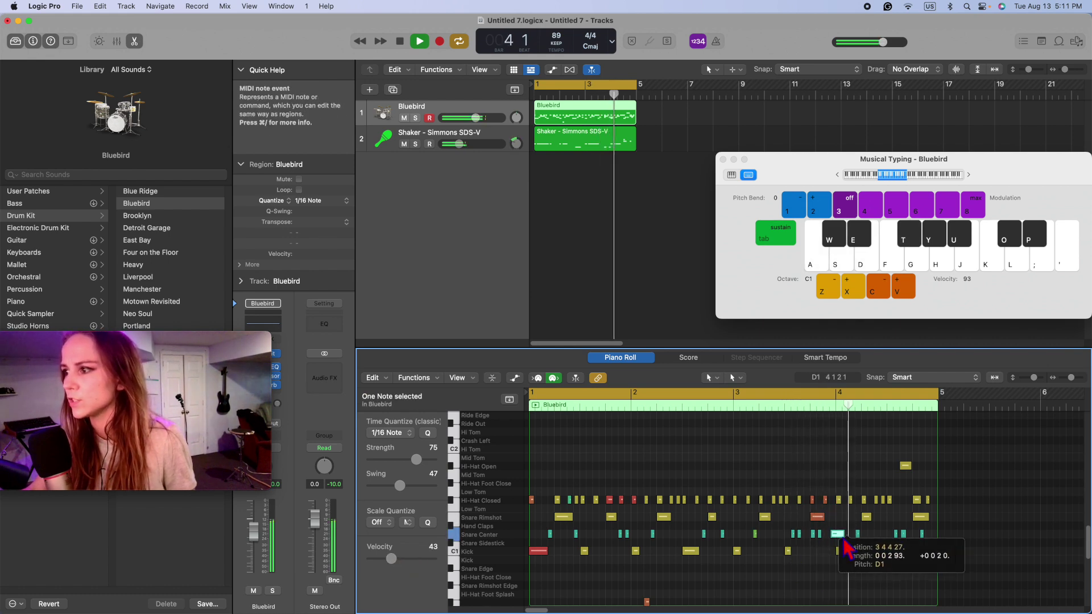
{"action": "key", "text": "space"}
Set the velocity of the Snare Center note just before beat 3 of bar 1 to 83
{"action": "left_click", "coordinate": [568, 543]}
{"action": "left_click", "coordinate": [575, 535]}
{"action": "left_click", "coordinate": [411, 558]}
{"action": "left_click", "coordinate": [650, 564]}
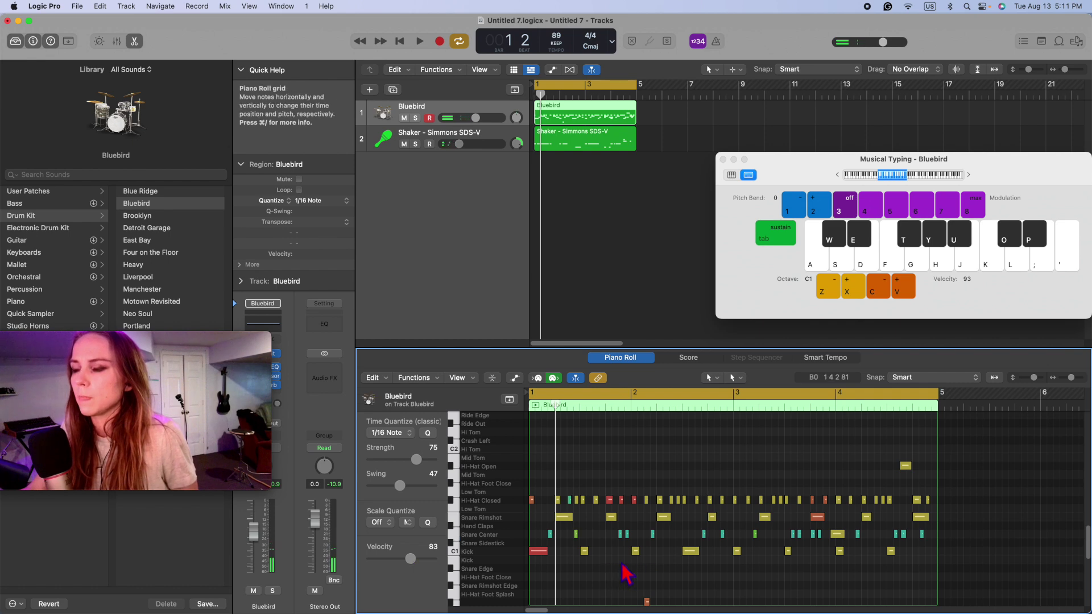
{"action": "left_click", "coordinate": [734, 377]}
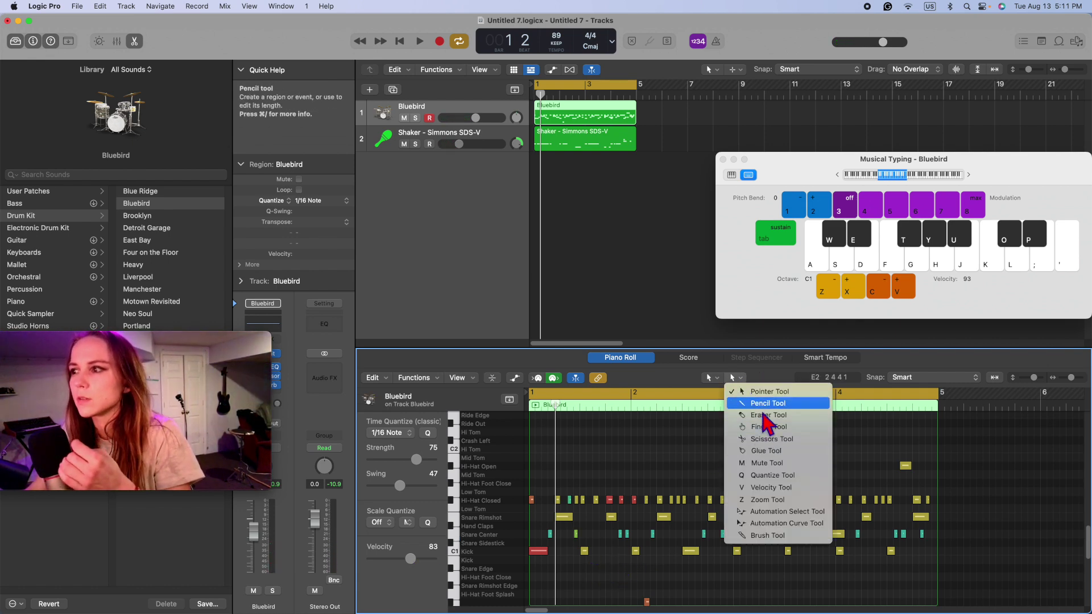
{"action": "left_click", "coordinate": [747, 391]}
{"action": "left_click", "coordinate": [739, 378]}
{"action": "left_click", "coordinate": [563, 549]}
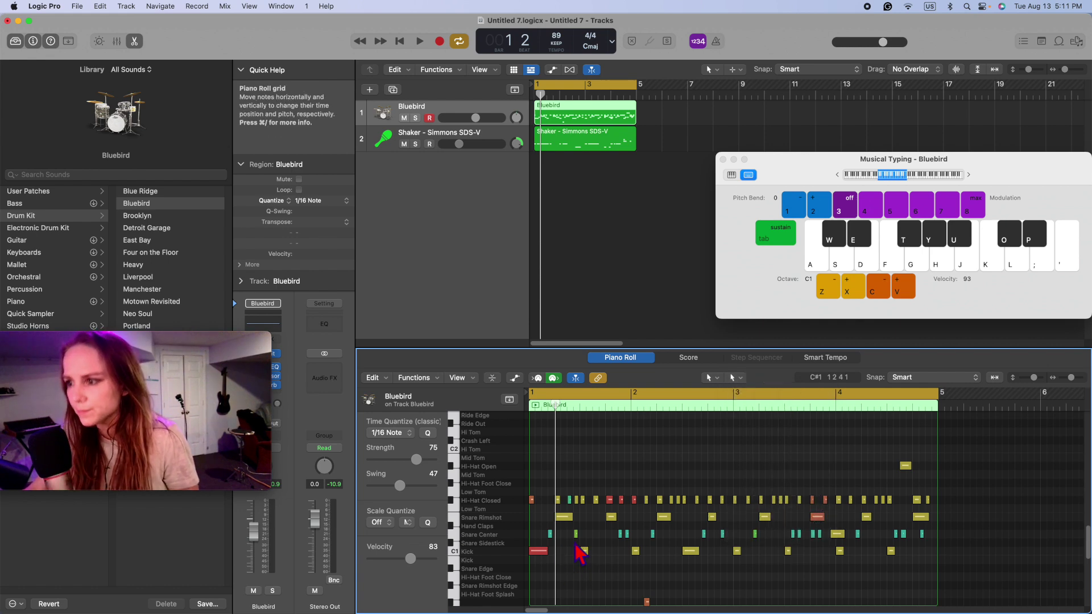
{"action": "right_click", "coordinate": [601, 551]}
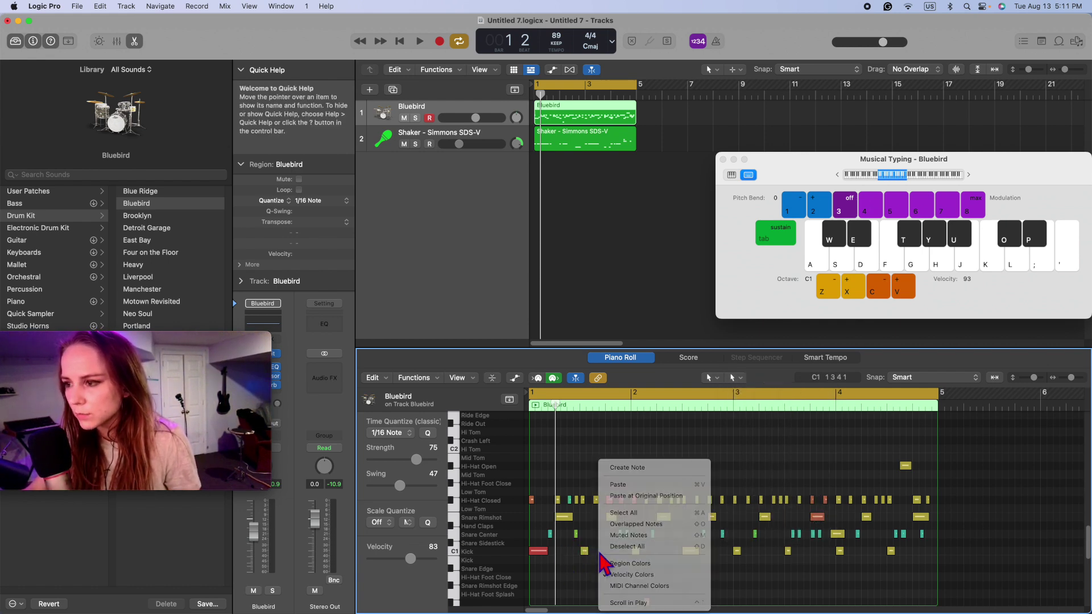
{"action": "left_click", "coordinate": [601, 554]}
{"action": "right_click", "coordinate": [600, 554]}
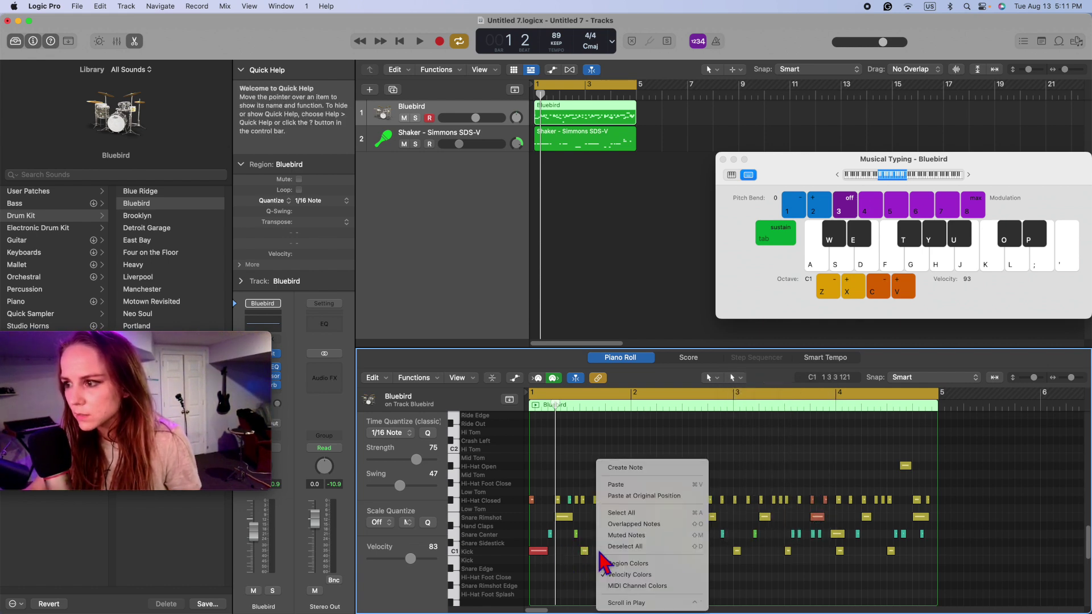
{"action": "left_click", "coordinate": [579, 576]}
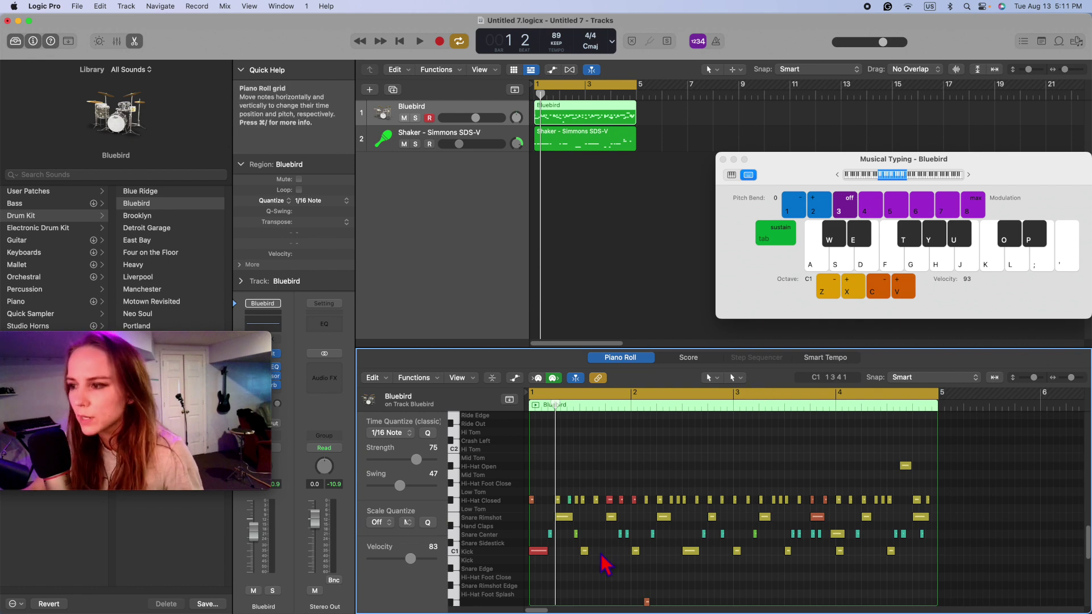
Create a Kick note and a Hand Claps note late in bar 1, and move the clap slightly earlier
{"action": "right_click", "coordinate": [604, 562]}
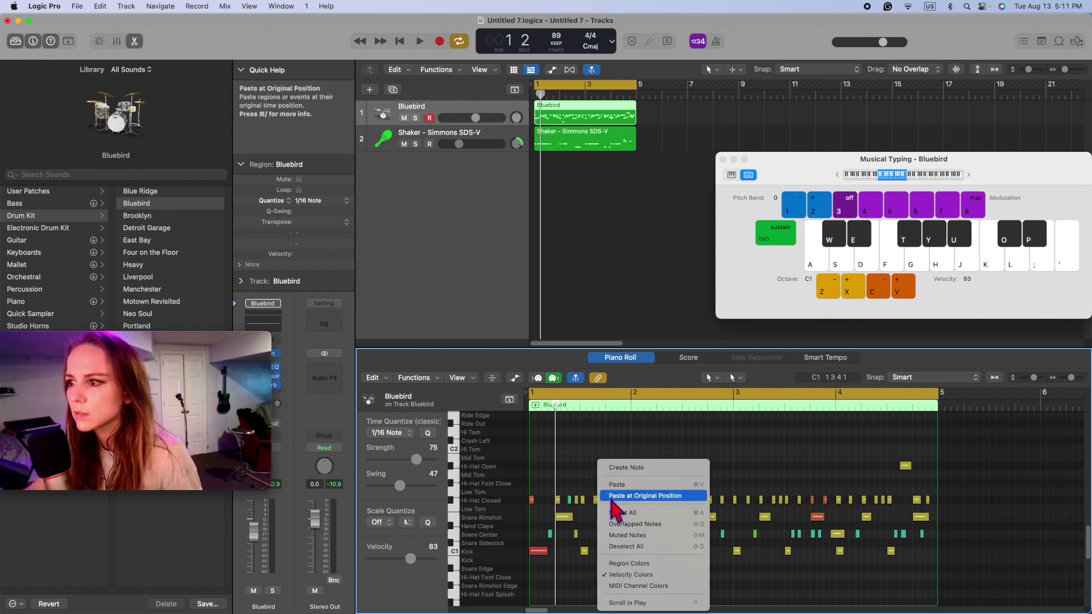
{"action": "left_click", "coordinate": [626, 467]}
{"action": "right_click", "coordinate": [605, 526]}
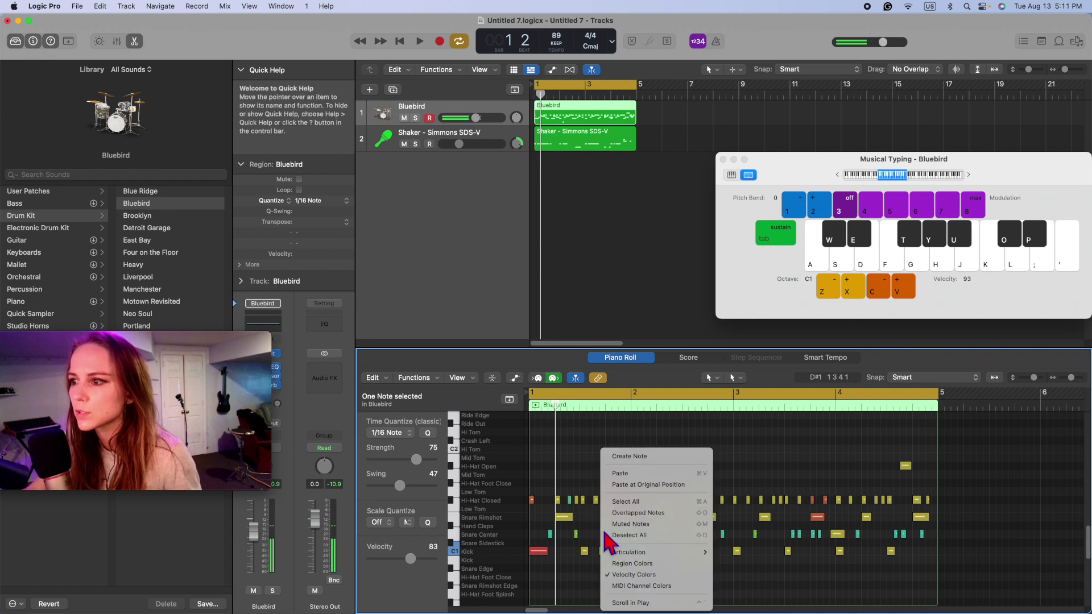
{"action": "left_click", "coordinate": [631, 457]}
{"action": "left_click_drag", "start_coordinate": [606, 527], "coordinate": [596, 527]}
{"action": "key", "text": "space"}
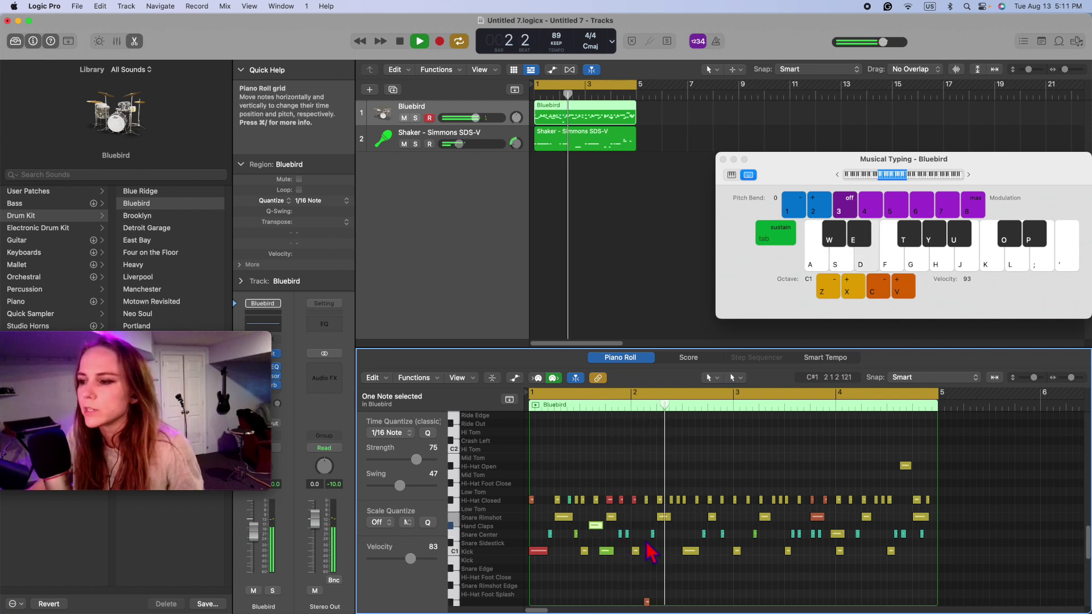
Audition the bar 1 Kick, Snare Center and Snare Rimshot notes individually and in playback from the start
{"action": "key", "text": "space"}
{"action": "left_click", "coordinate": [606, 550]}
{"action": "key", "text": "Return"}
{"action": "key", "text": "space"}
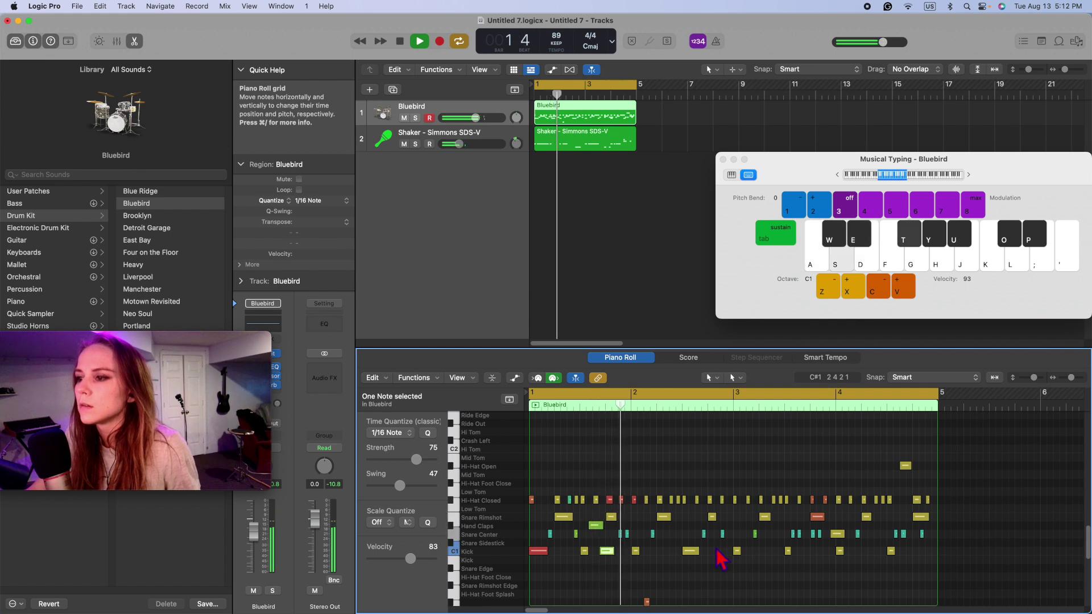
{"action": "key", "text": "space"}
{"action": "left_click", "coordinate": [576, 535]}
{"action": "left_click", "coordinate": [584, 551]}
{"action": "left_click", "coordinate": [570, 517]}
{"action": "key", "text": "space"}
{"action": "left_click", "coordinate": [599, 568]}
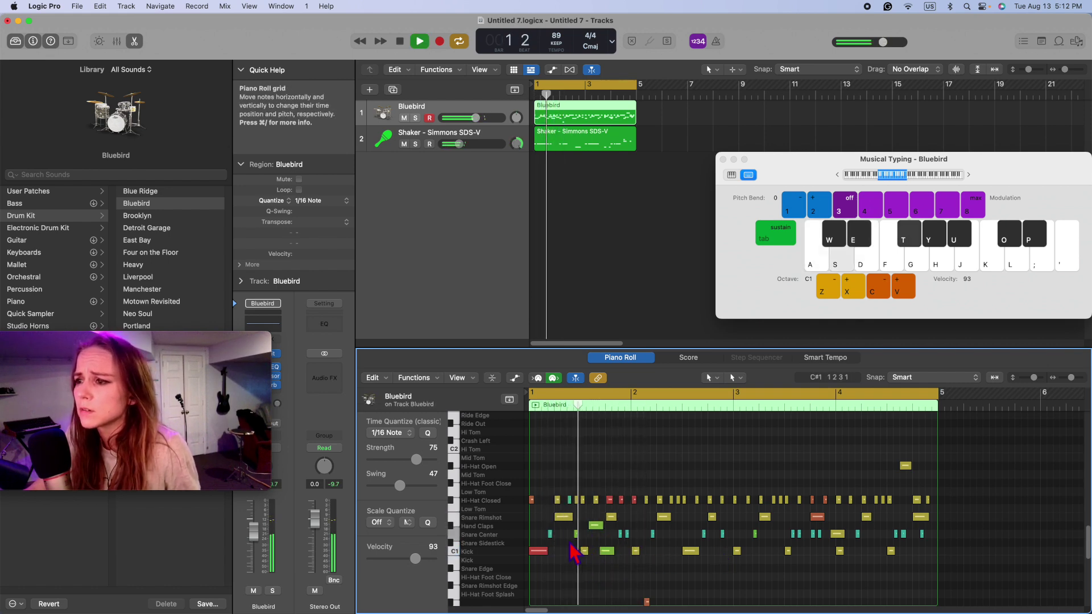
Set the velocity of the Hand Claps note in bar 1 to 127 and play the groove from the start
{"action": "key", "text": "space"}
{"action": "left_click", "coordinate": [596, 525]}
{"action": "left_click_drag", "start_coordinate": [436, 562], "coordinate": [556, 565]}
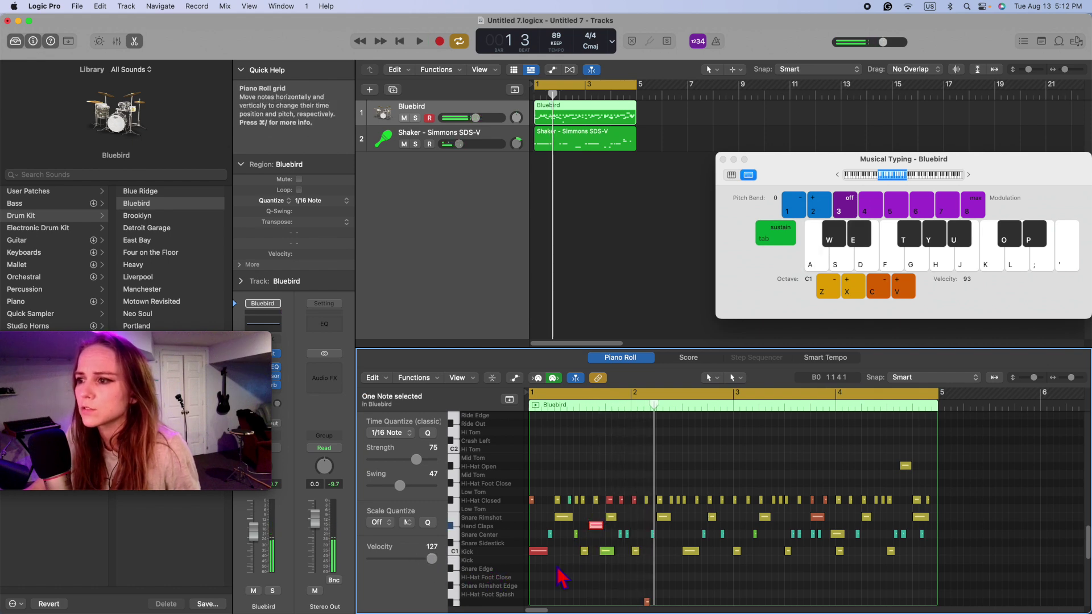
{"action": "left_click", "coordinate": [619, 572]}
{"action": "key", "text": "Return"}
{"action": "key", "text": "space"}
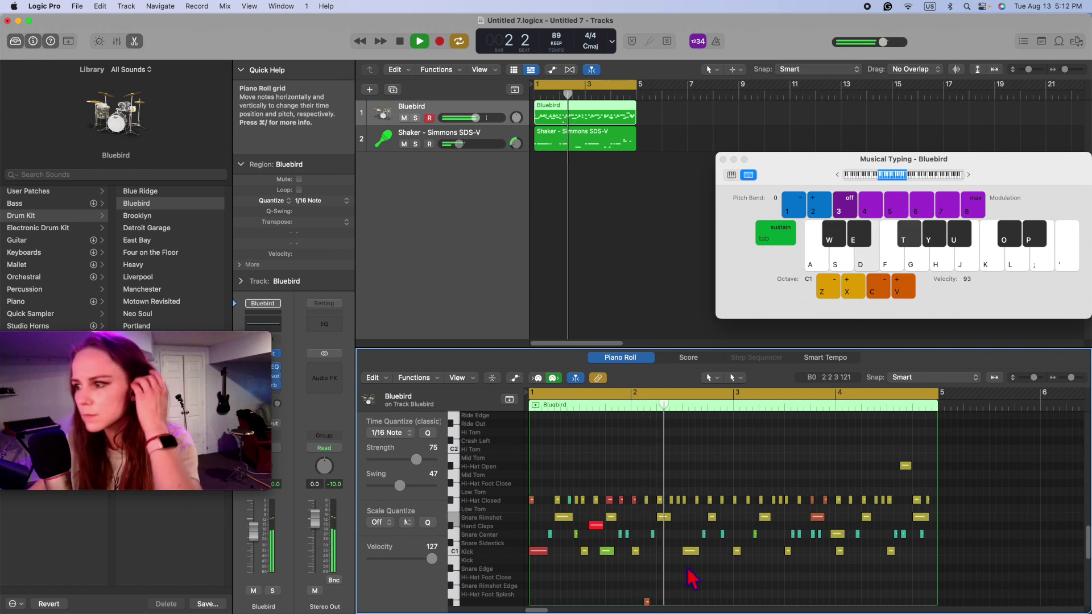
Set the velocity of the last Snare Center note in bar 2 to 115 during playback
{"action": "left_click", "coordinate": [722, 535]}
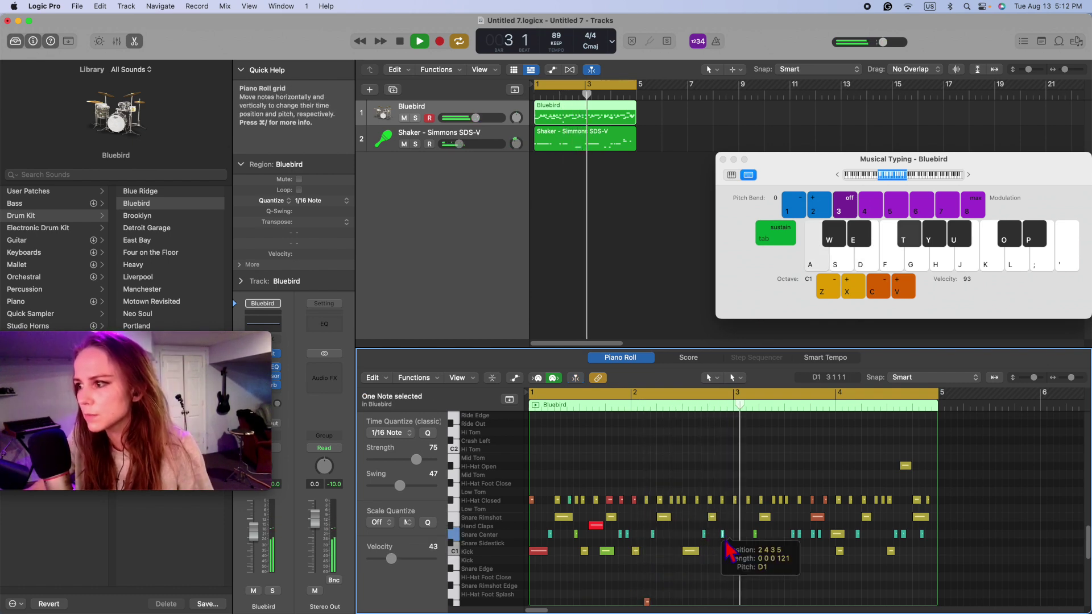
{"action": "left_click", "coordinate": [428, 560]}
{"action": "left_click", "coordinate": [775, 576]}
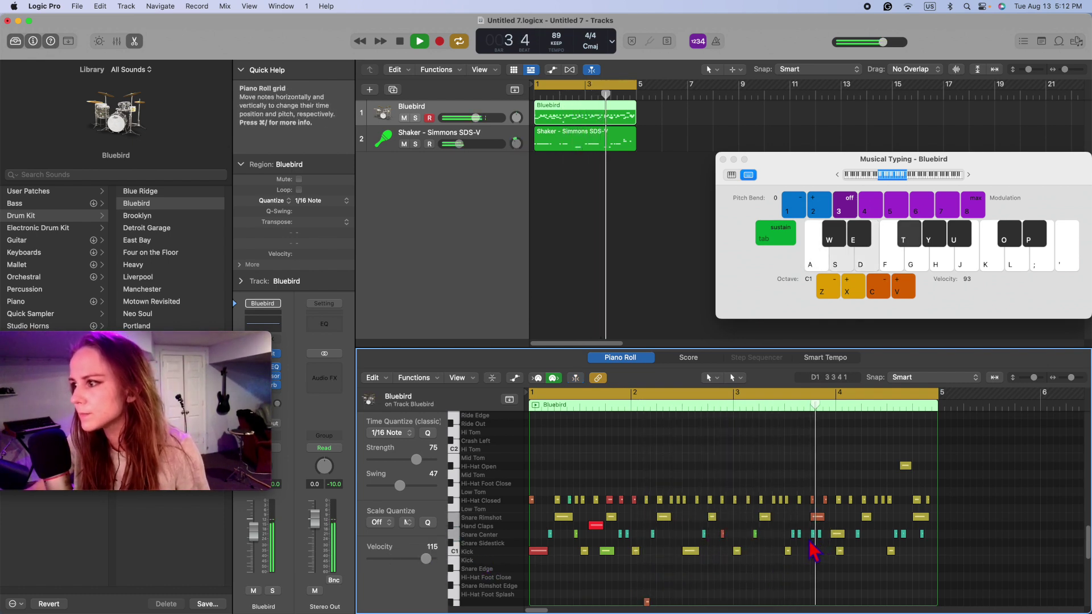
Set the velocity of the Snare Center note just after the middle of bar 3 to 24 and stop playback
{"action": "left_click", "coordinate": [793, 535]}
{"action": "left_click_drag", "start_coordinate": [420, 565], "coordinate": [387, 562]}
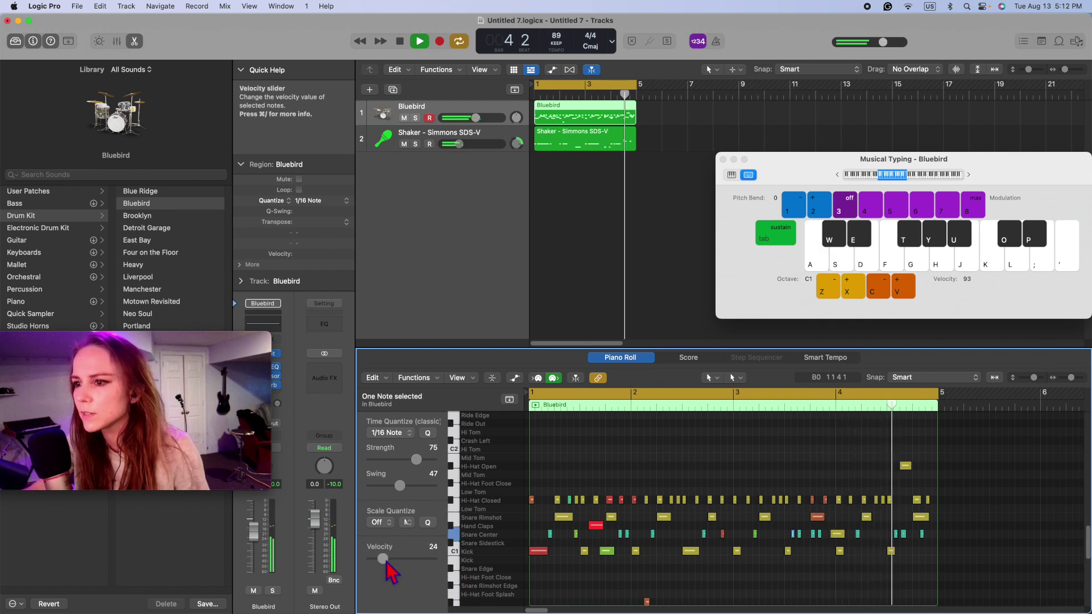
{"action": "key", "text": "space"}
Move the cycle range to start near the middle of bar 3, and lower the six early bar 4 notes together with velocity at 14
{"action": "left_click_drag", "start_coordinate": [775, 393], "coordinate": [836, 392]}
{"action": "left_click_drag", "start_coordinate": [1080, 399], "coordinate": [1083, 401]}
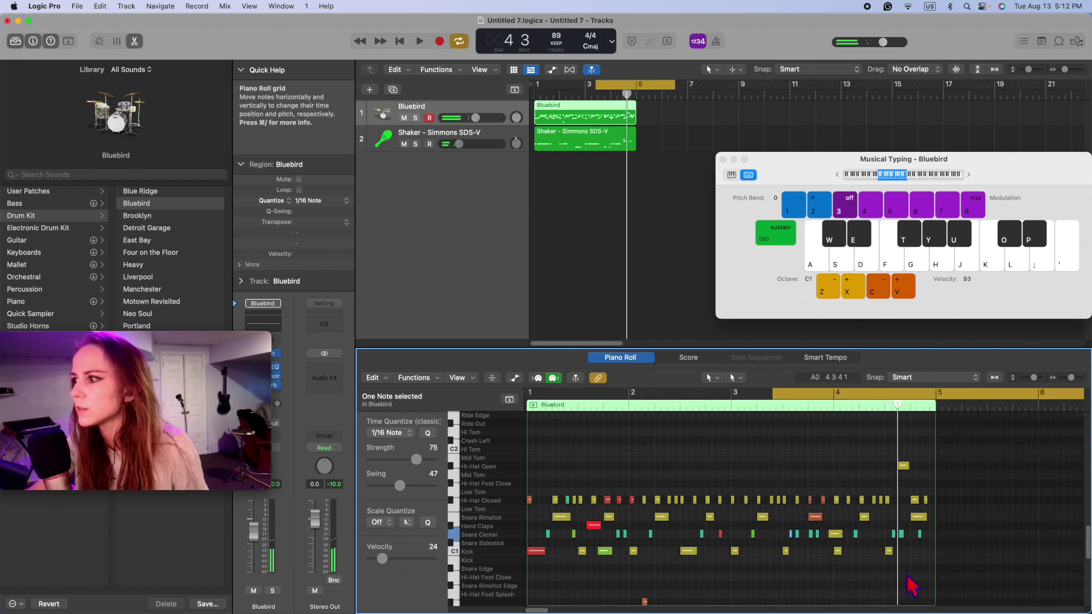
{"action": "left_click_drag", "start_coordinate": [837, 566], "coordinate": [890, 474]}
{"action": "left_click_drag", "start_coordinate": [839, 575], "coordinate": [864, 394]}
{"action": "scroll", "coordinate": [819, 520], "scroll_direction": "down", "scroll_amount": 5}
{"action": "scroll", "coordinate": [819, 521], "scroll_direction": "down", "scroll_amount": 5}
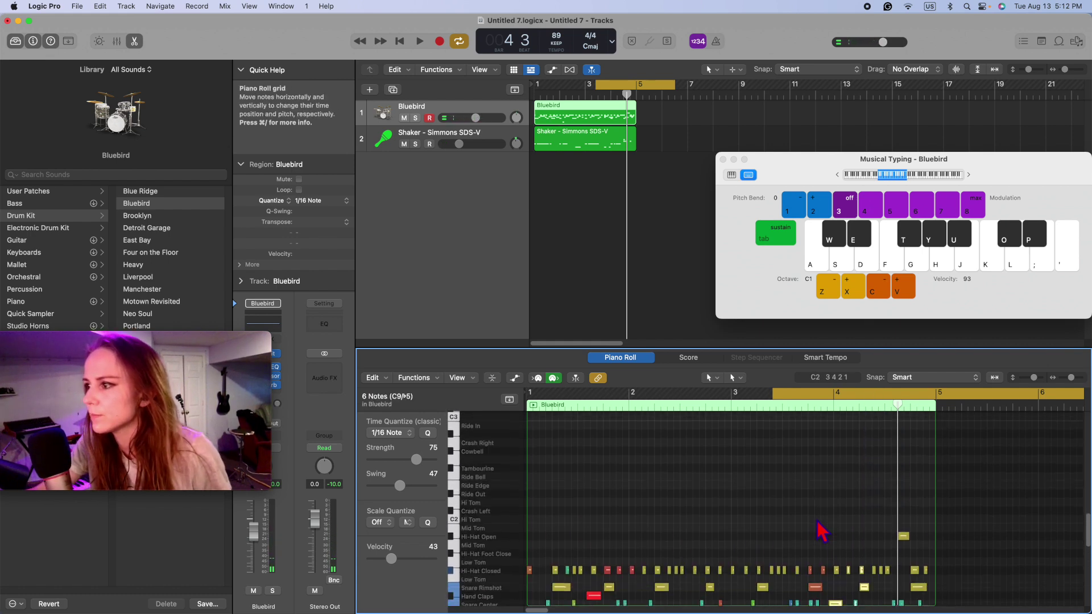
{"action": "left_click_drag", "start_coordinate": [383, 562], "coordinate": [380, 562]}
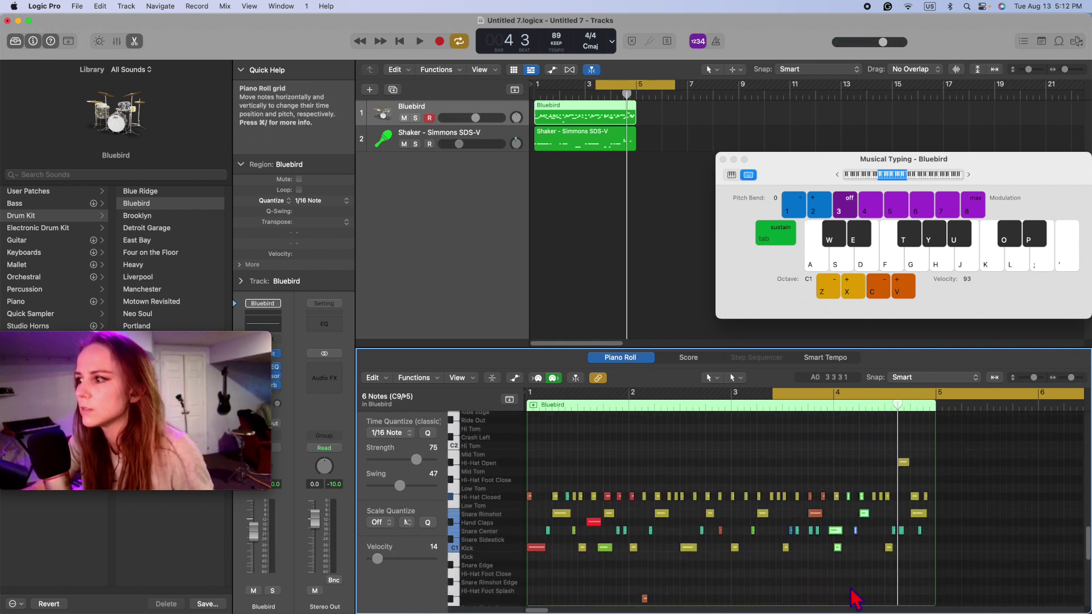
Set the two Hi-Hat Closed notes just before mid-bar 4 to velocity 90, and raise the last Hi-Hat Closed, Snare Rimshot and Snare Center notes to 127
{"action": "left_click_drag", "start_coordinate": [874, 561], "coordinate": [887, 439]}
{"action": "left_click_drag", "start_coordinate": [377, 558], "coordinate": [415, 560]}
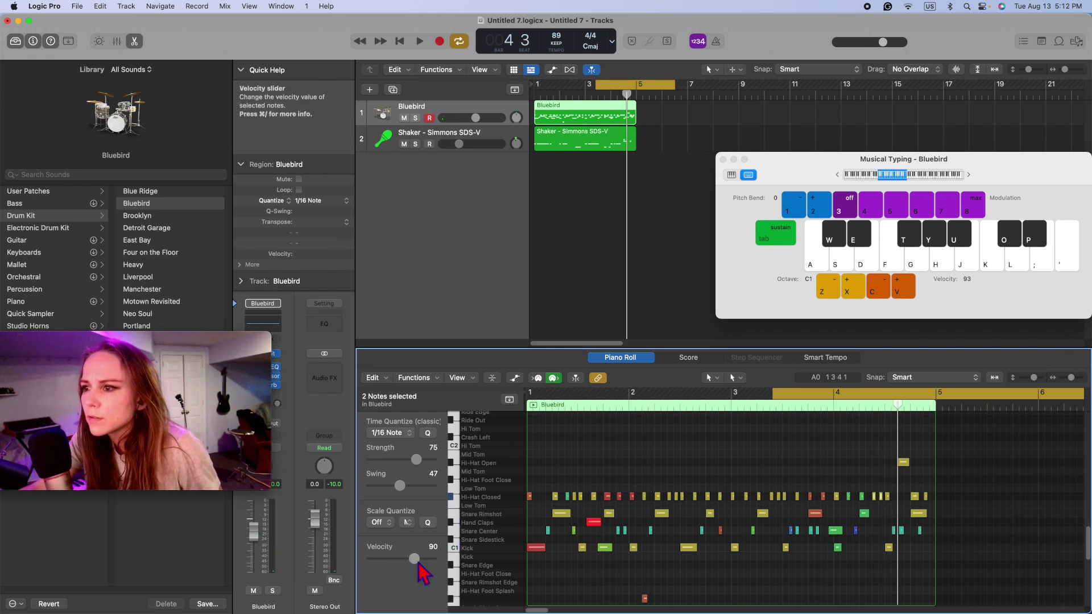
{"action": "left_click_drag", "start_coordinate": [912, 587], "coordinate": [1036, 370]}
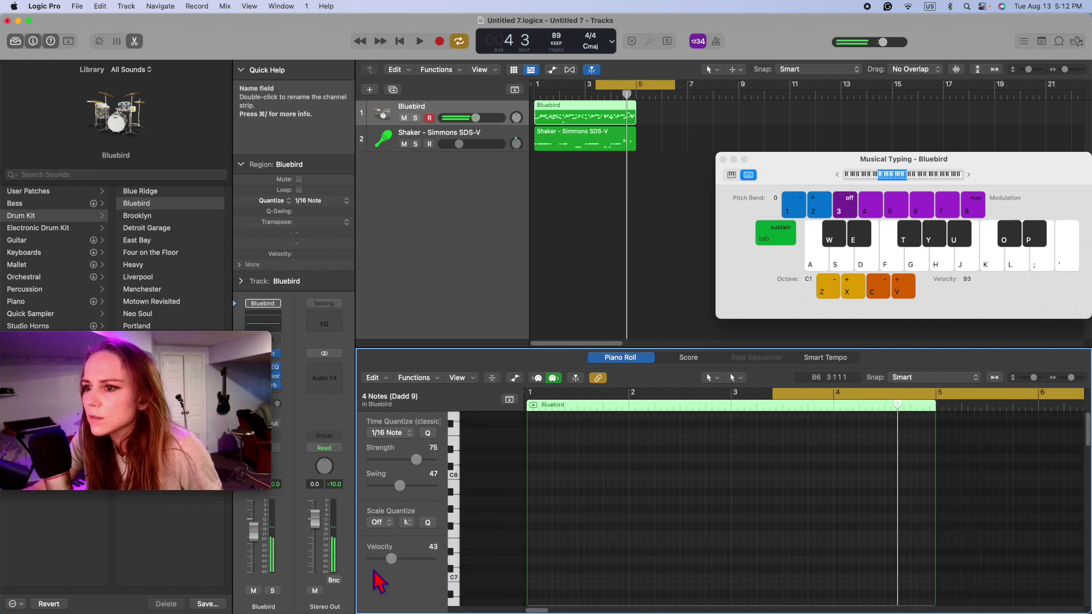
{"action": "scroll", "coordinate": [945, 592], "scroll_direction": "down", "scroll_amount": 15}
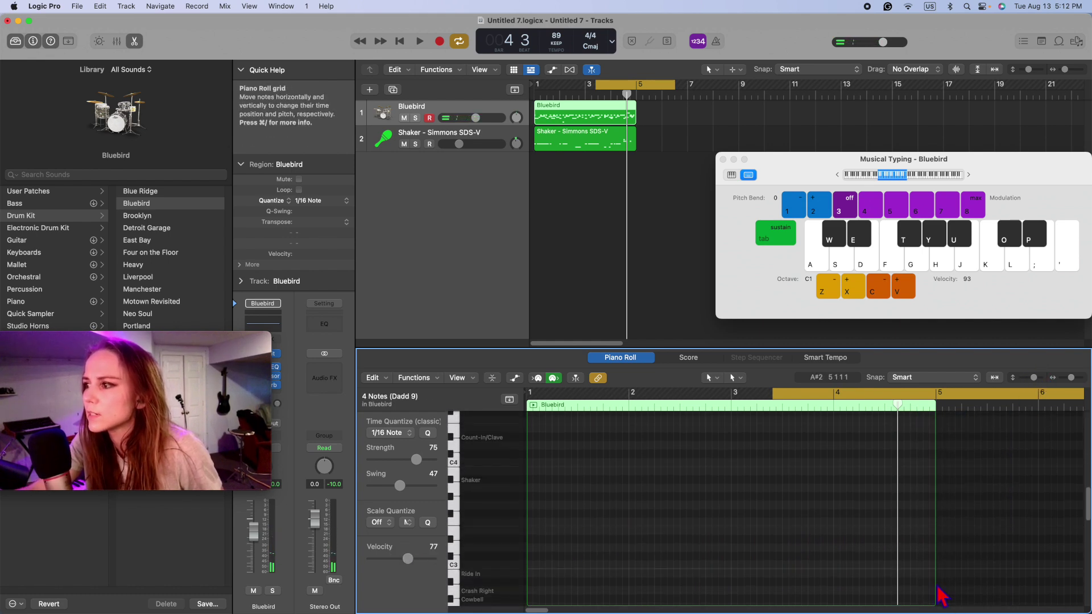
{"action": "left_click", "coordinate": [755, 511]}
{"action": "left_click", "coordinate": [919, 581]}
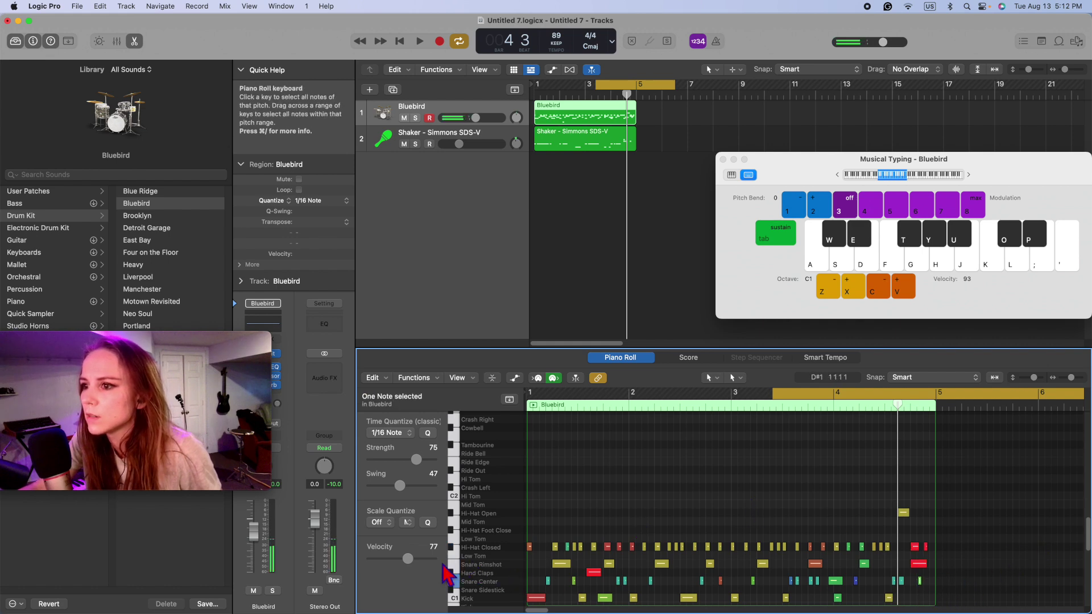
{"action": "left_click", "coordinate": [978, 492]}
{"action": "scroll", "coordinate": [969, 503], "scroll_direction": "down", "scroll_amount": 4}
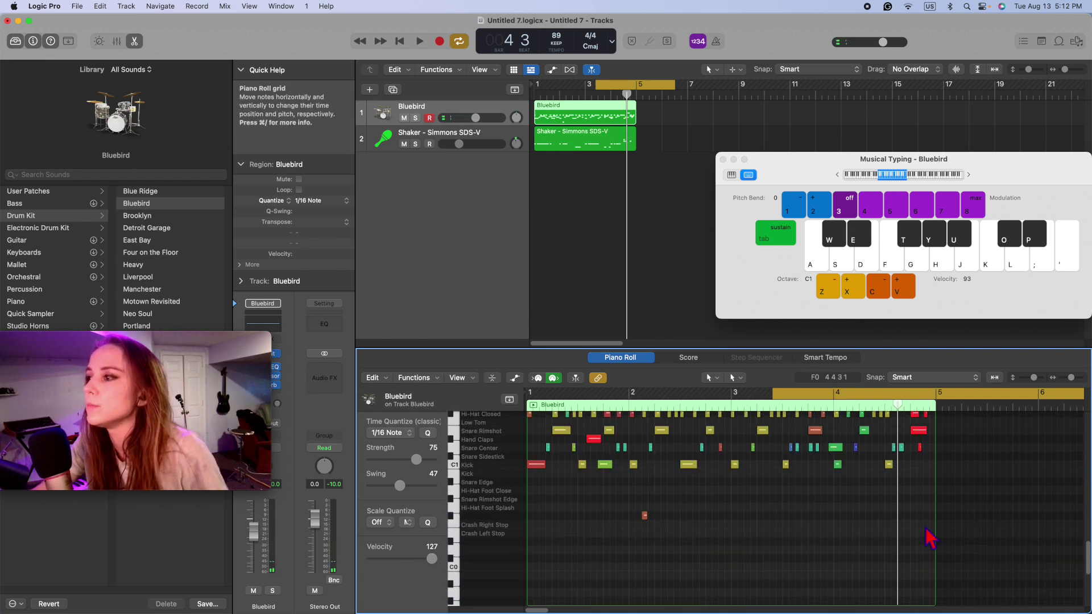
Move the cycle start to bar 4 and play the end of the groove
{"action": "scroll", "coordinate": [924, 511], "scroll_direction": "down", "scroll_amount": 4}
{"action": "left_click_drag", "start_coordinate": [849, 394], "coordinate": [1087, 394]}
{"action": "key", "text": "space"}
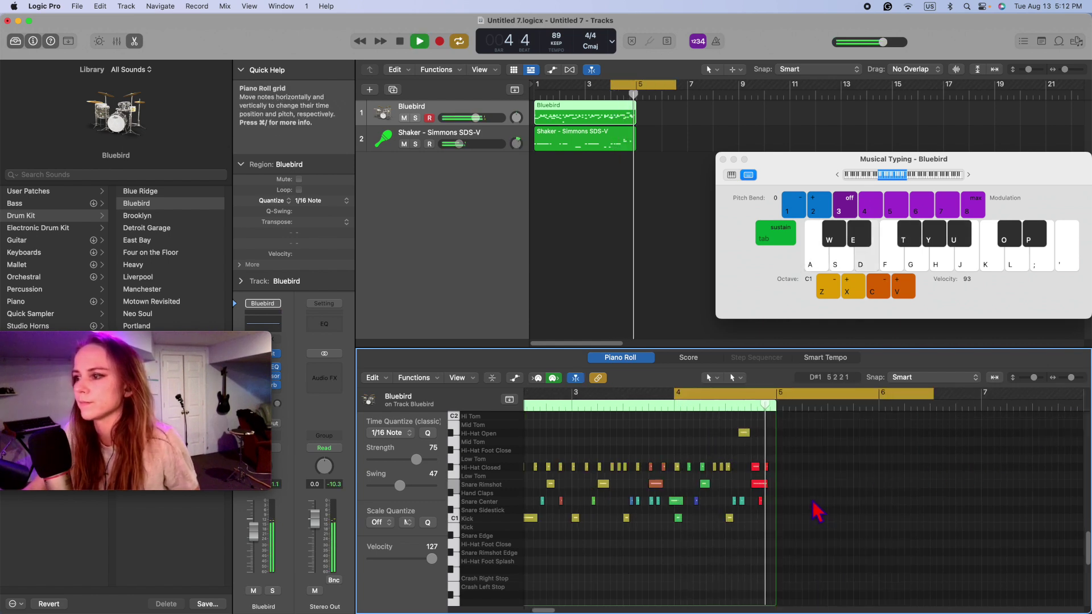
{"action": "key", "text": "space"}
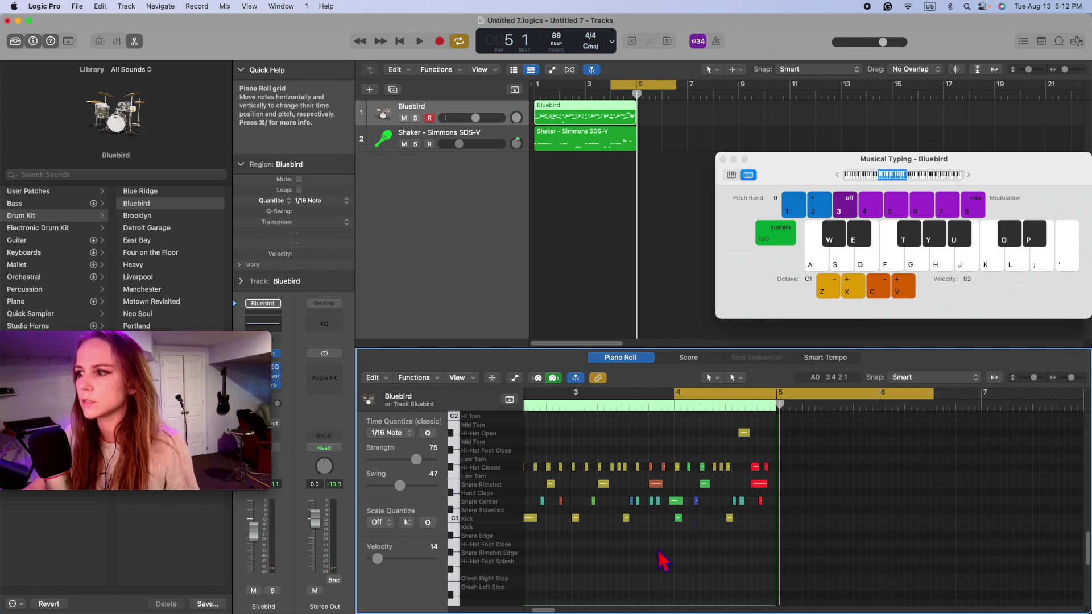
Raise the velocities of the 30 notes from mid-bar 2 to early bar 4 together, with the velocity value at 127
{"action": "left_click_drag", "start_coordinate": [576, 544], "coordinate": [762, 418]}
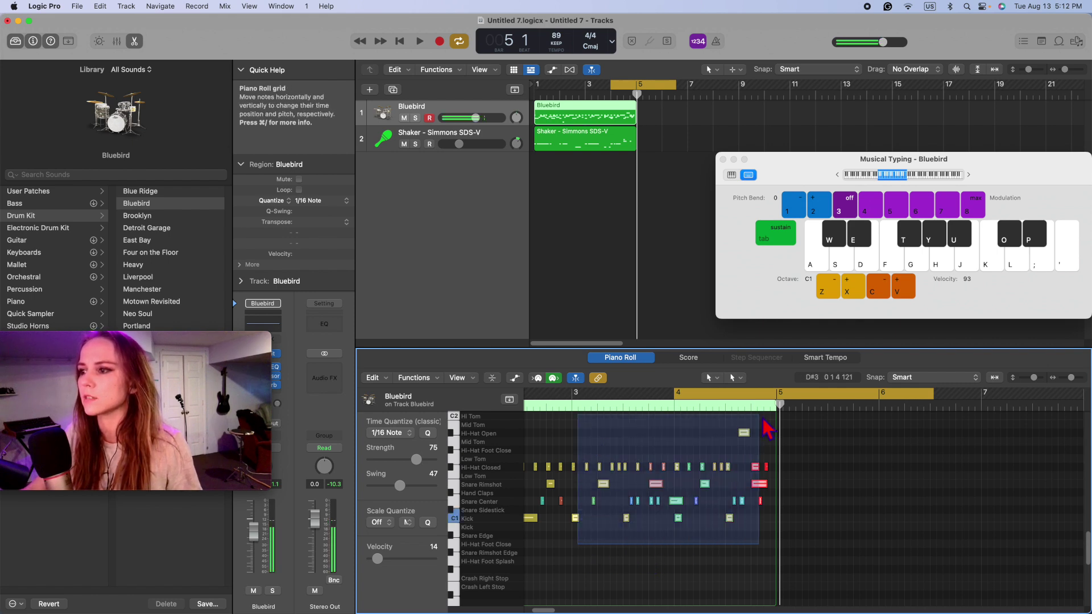
{"action": "left_click", "coordinate": [762, 417]}
{"action": "left_click_drag", "start_coordinate": [693, 467], "coordinate": [527, 587]}
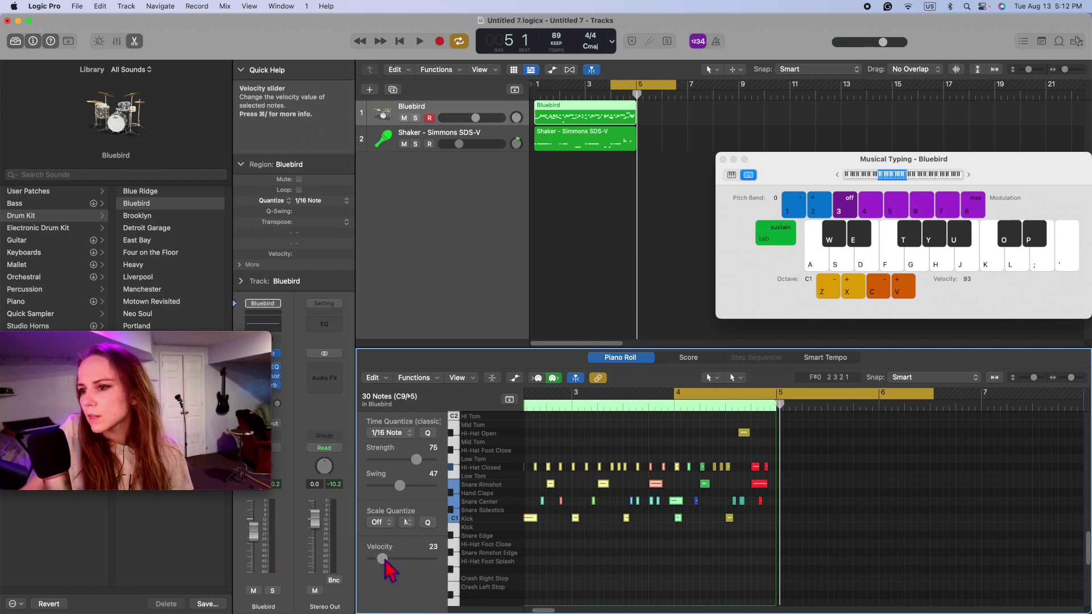
{"action": "left_click_drag", "start_coordinate": [383, 559], "coordinate": [502, 552]}
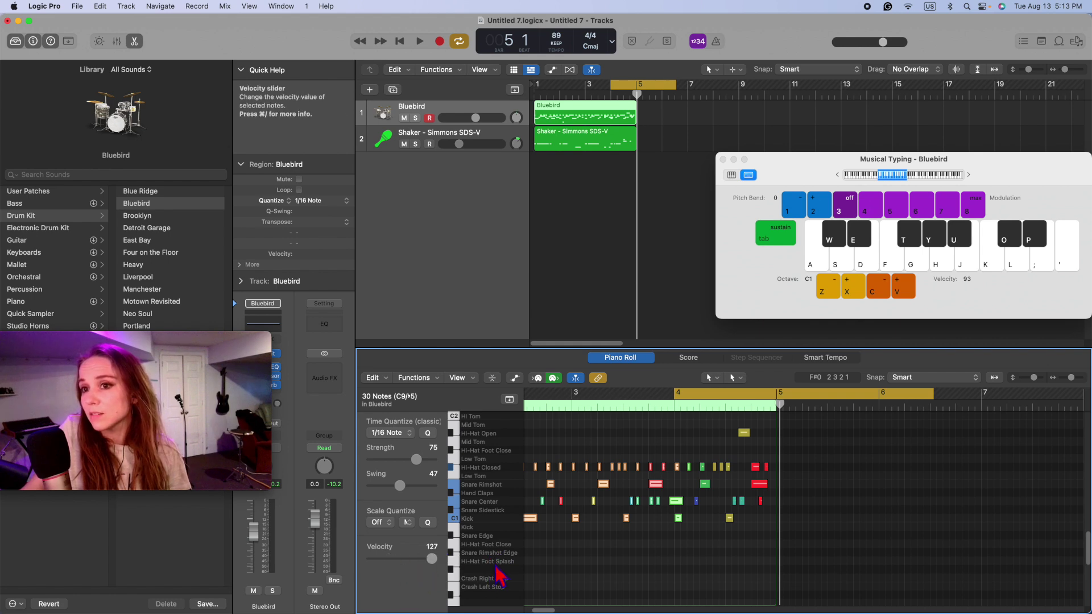
{"action": "left_click", "coordinate": [541, 560]}
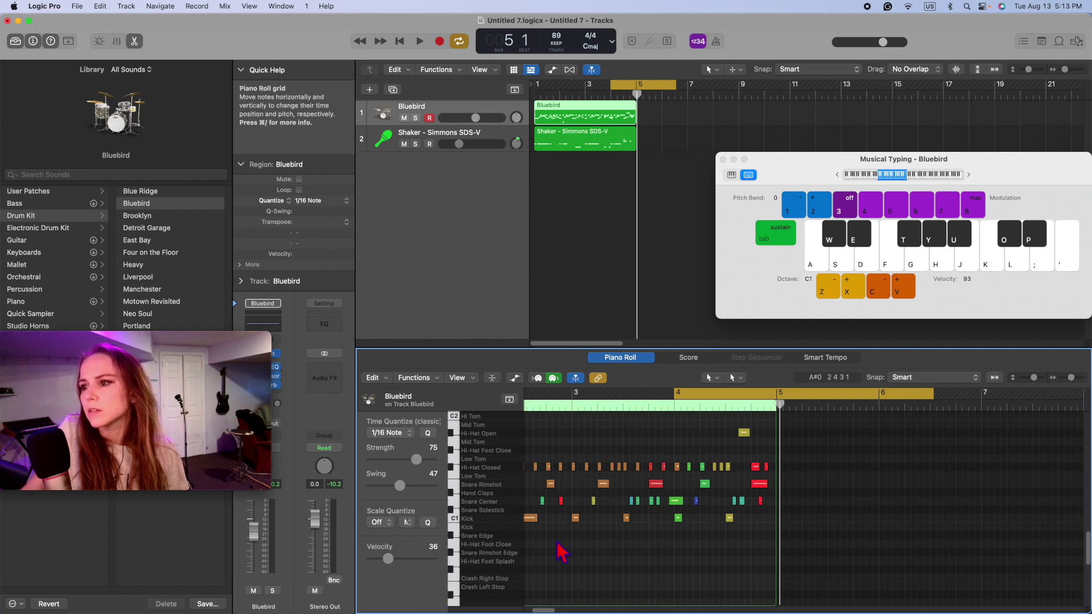
Set the velocity of the Snare Center note just after the middle of bar 2 to 127
{"action": "left_click_drag", "start_coordinate": [578, 484], "coordinate": [594, 544]}
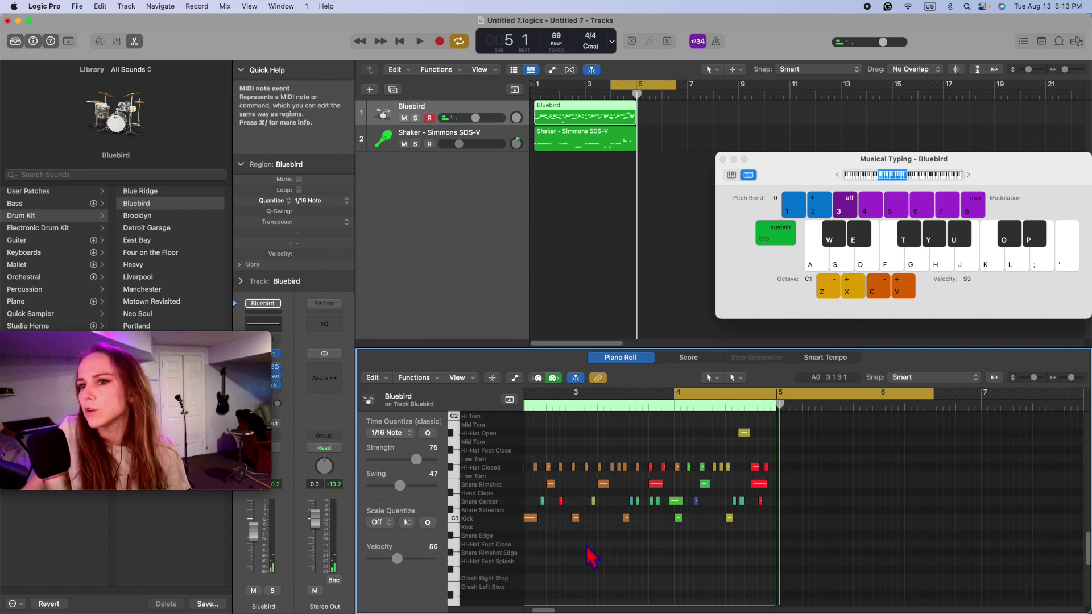
{"action": "left_click", "coordinate": [556, 520]}
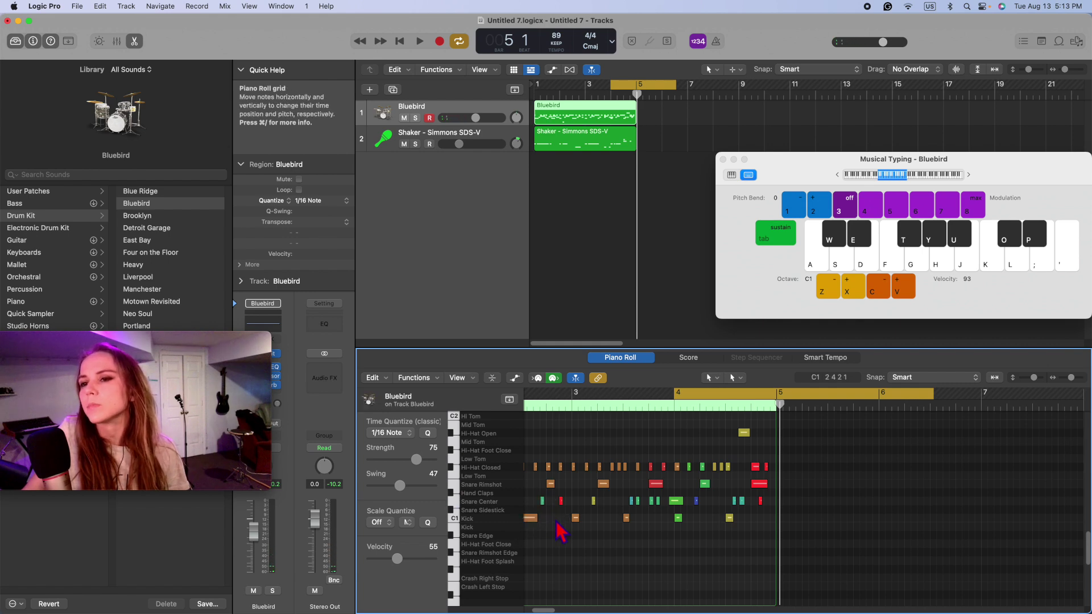
{"action": "left_click", "coordinate": [541, 501]}
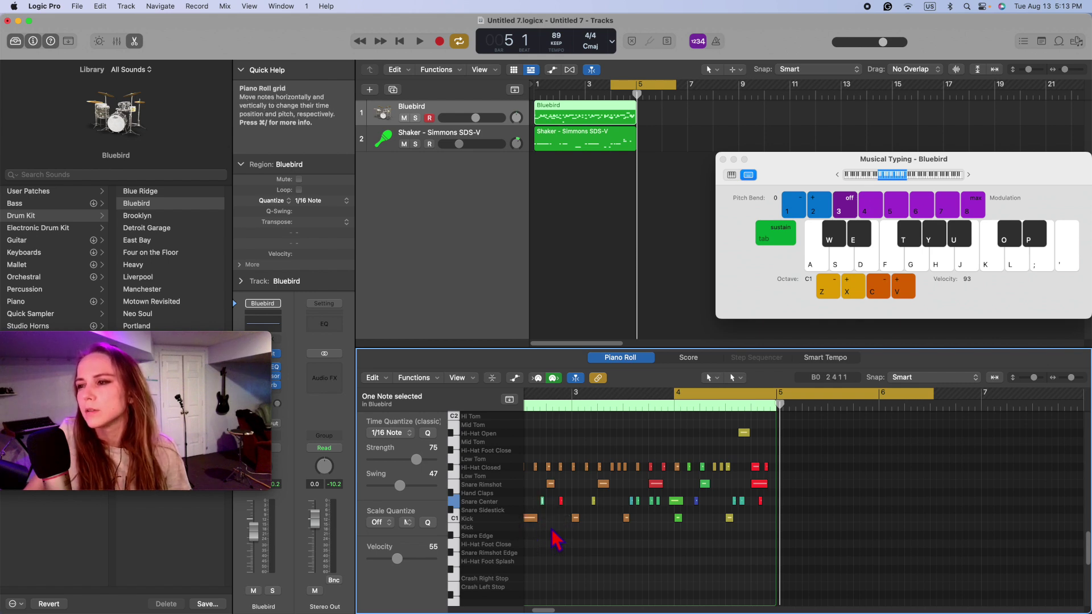
{"action": "left_click_drag", "start_coordinate": [540, 530], "coordinate": [540, 505]}
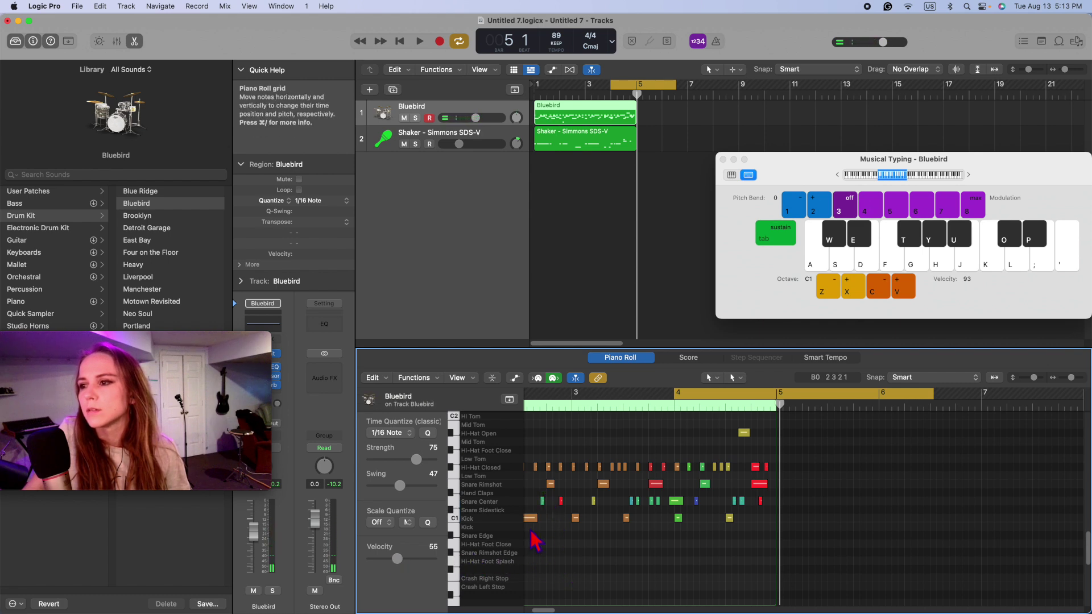
{"action": "left_click", "coordinate": [541, 500]}
{"action": "left_click", "coordinate": [538, 562]}
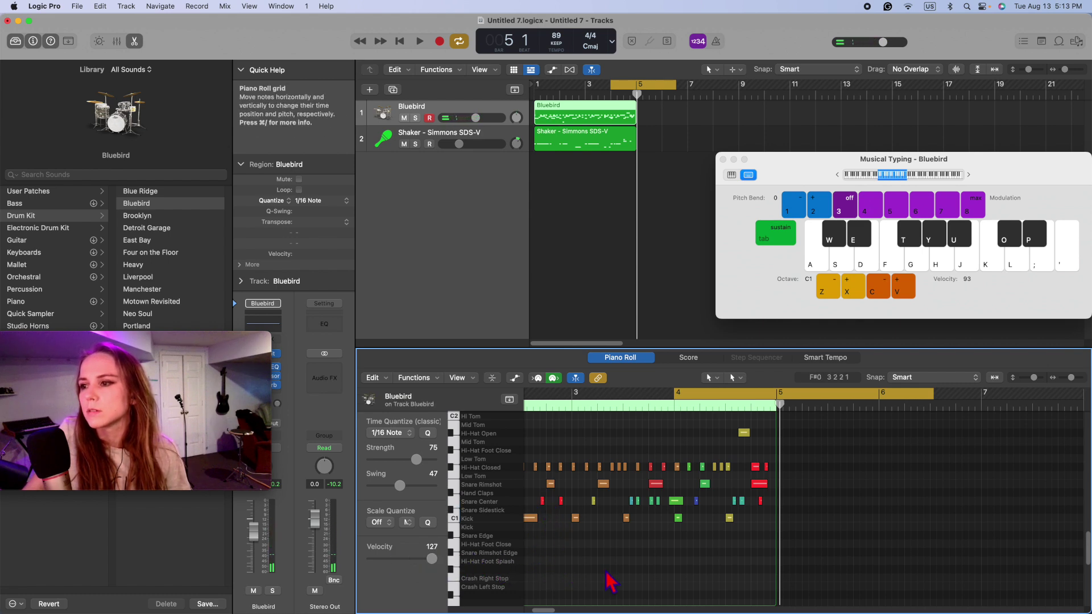
Audition the last Snare Center note in bar 1 and set the quiet Snare Center note early in bar 4 to velocity 71
{"action": "scroll", "coordinate": [796, 500], "scroll_direction": "left", "scroll_amount": 3}
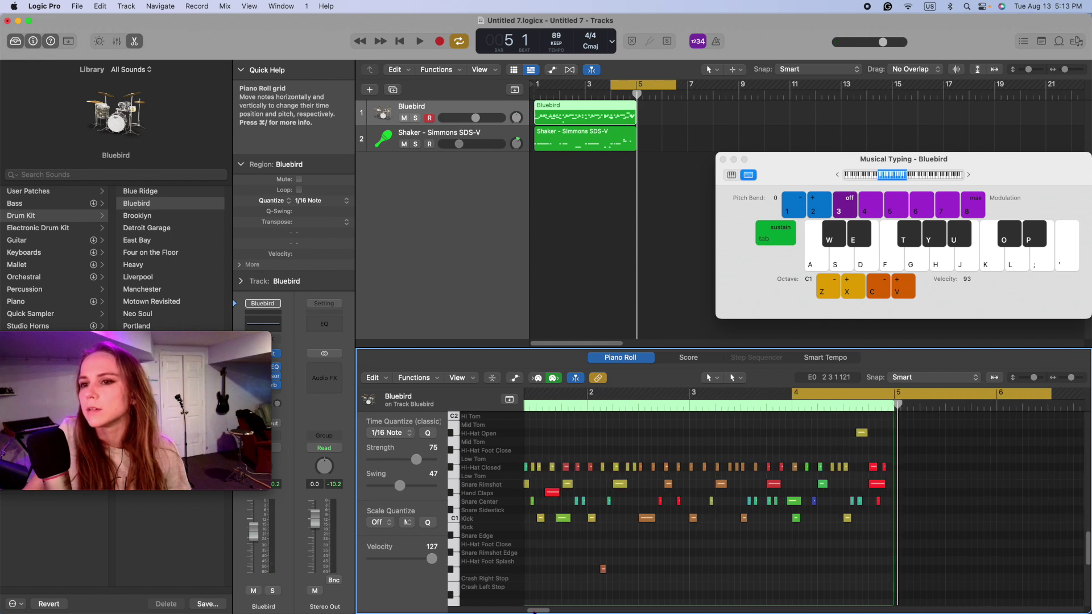
{"action": "left_click", "coordinate": [582, 501]}
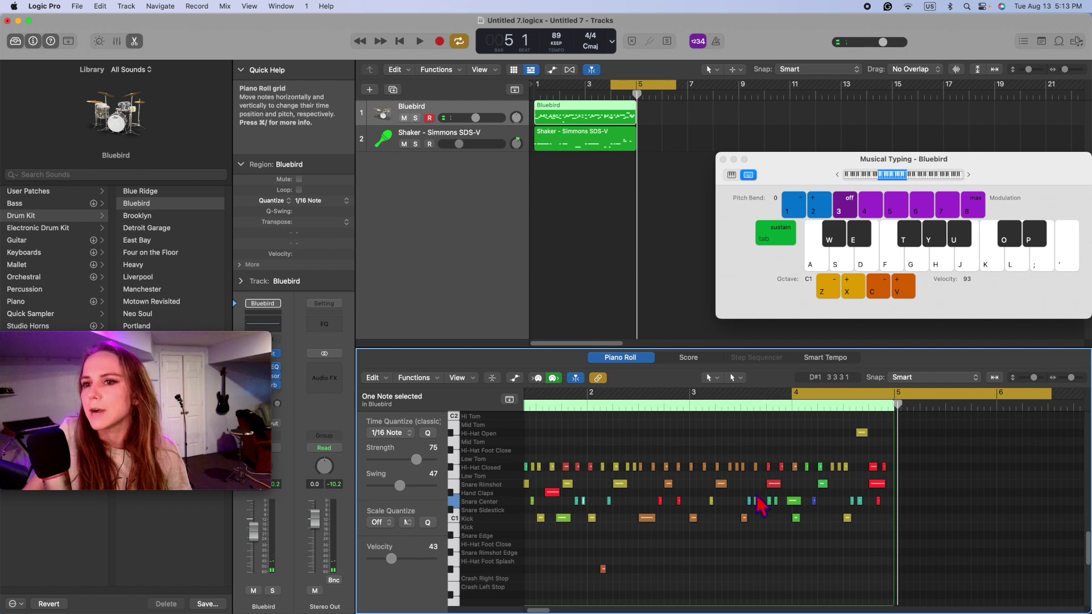
{"action": "left_click", "coordinate": [840, 508]}
{"action": "left_click", "coordinate": [814, 501]}
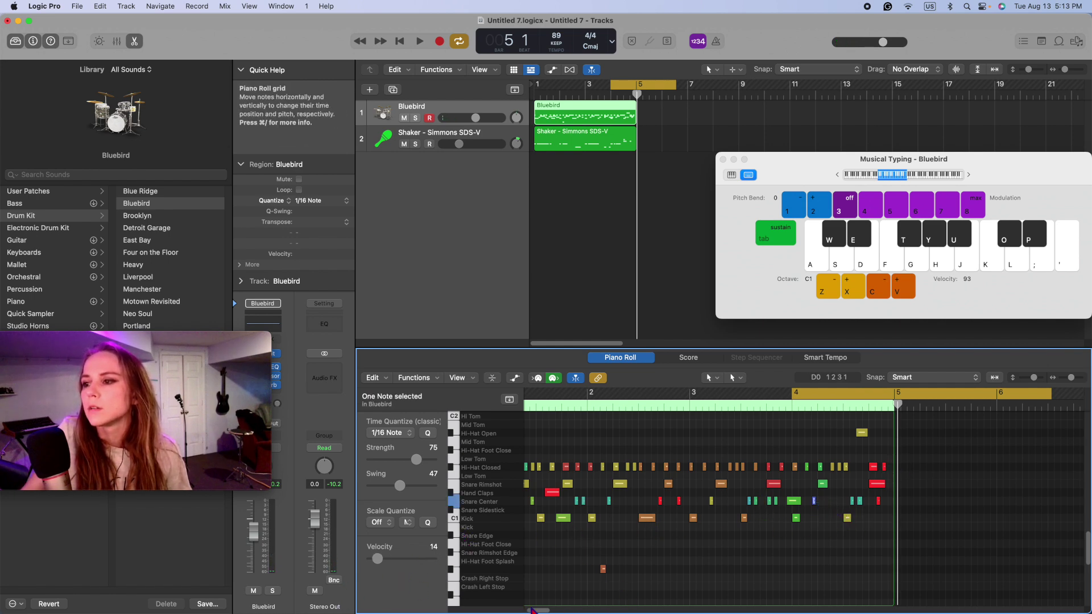
{"action": "left_click_drag", "start_coordinate": [531, 610], "coordinate": [521, 613]}
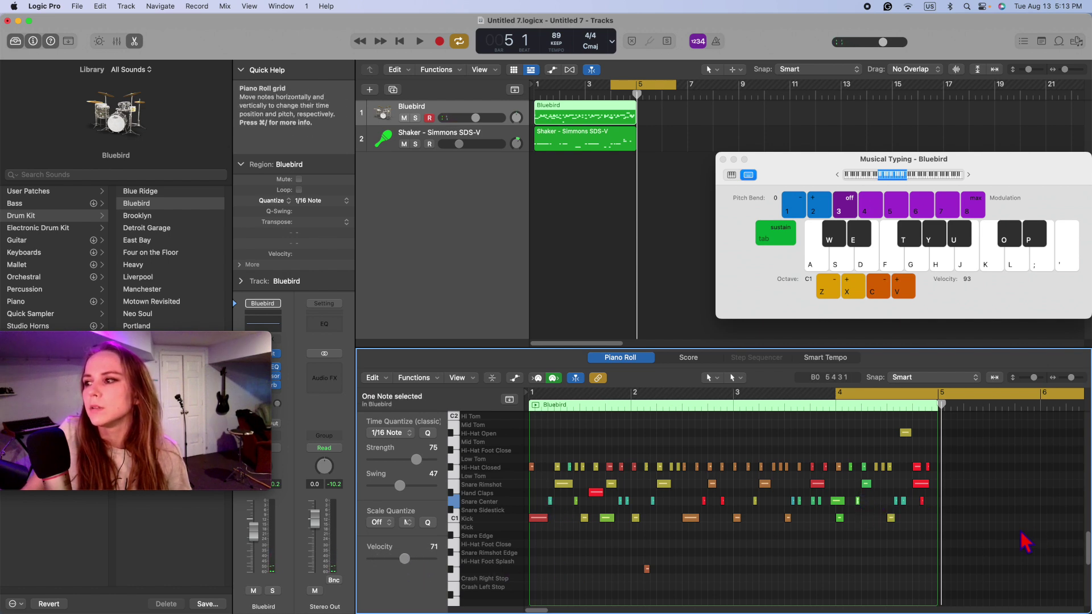
Raise the velocities of the seven notes leading up to the middle of bar 4 together, with the velocity value at 75
{"action": "left_click_drag", "start_coordinate": [856, 553], "coordinate": [893, 413]}
{"action": "left_click_drag", "start_coordinate": [391, 558], "coordinate": [406, 558]}
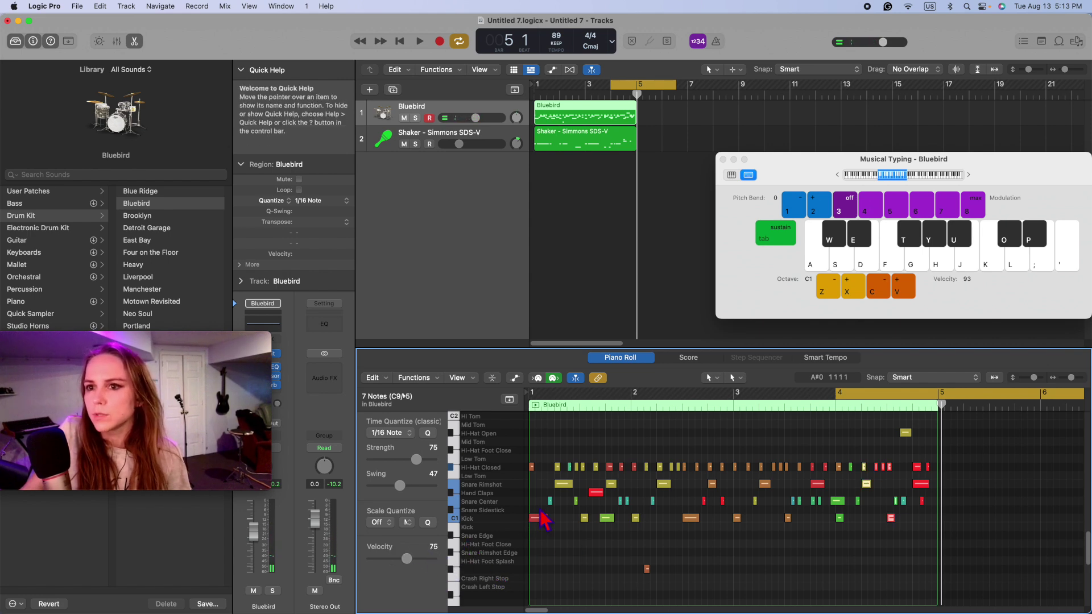
{"action": "left_click", "coordinate": [815, 553]}
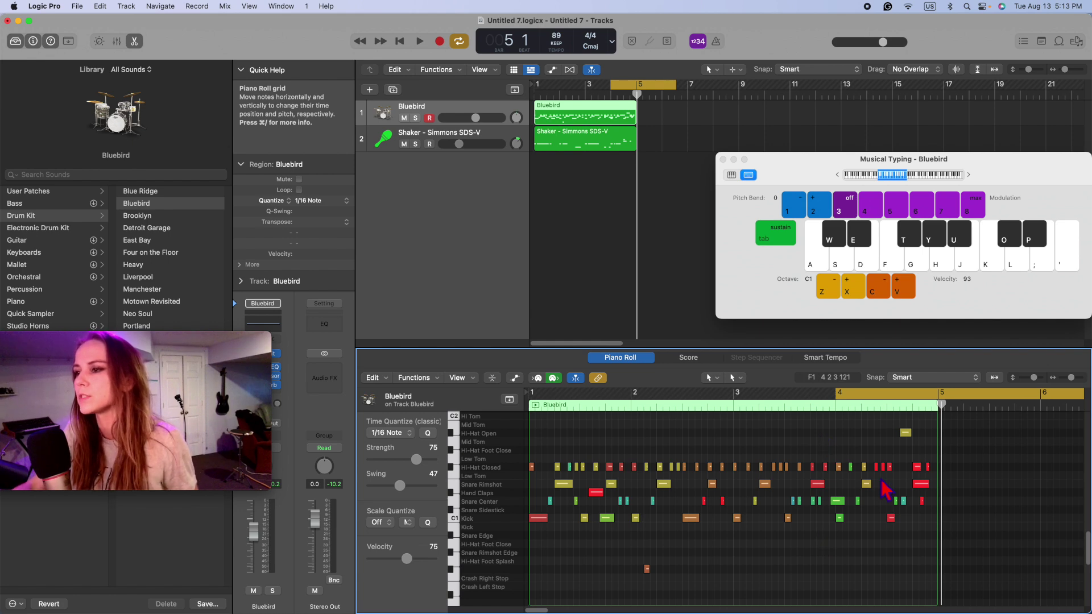
Select the 17 notes between the middle of bar 2 and the middle of bar 3
{"action": "left_click_drag", "start_coordinate": [661, 547], "coordinate": [788, 434]}
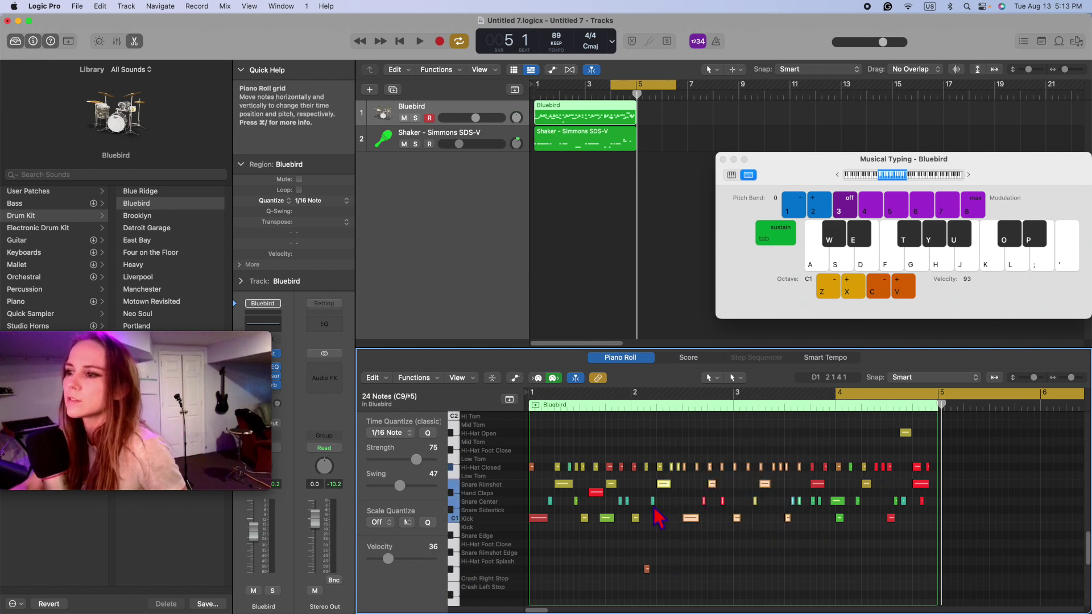
{"action": "left_click", "coordinate": [702, 510]}
{"action": "left_click_drag", "start_coordinate": [693, 539], "coordinate": [789, 459]}
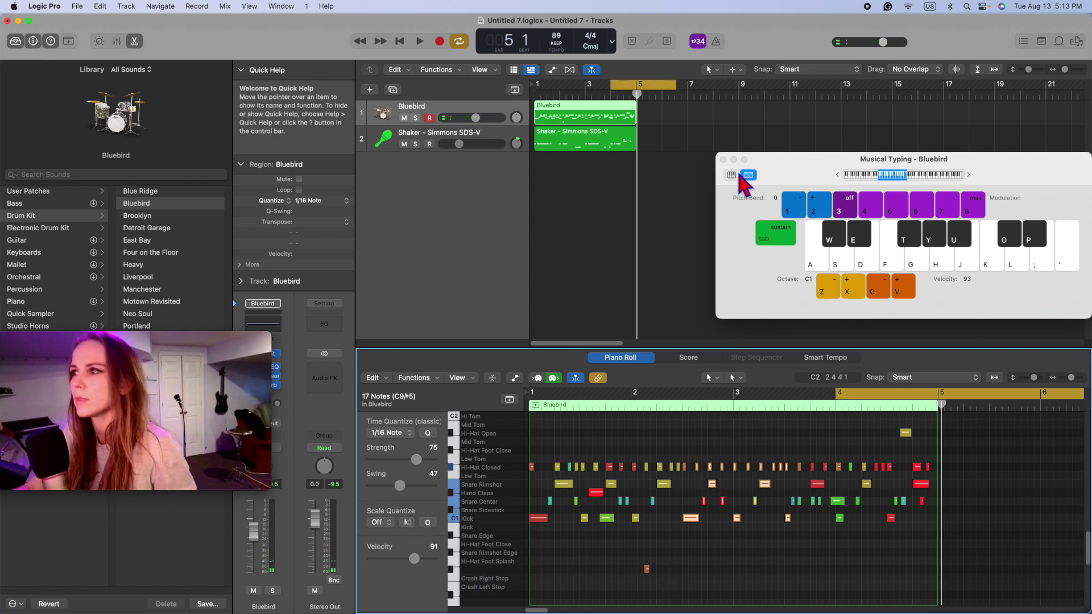
Close the Musical Typing window and play bar 4 of the groove to check the new velocities
{"action": "left_click", "coordinate": [722, 159]}
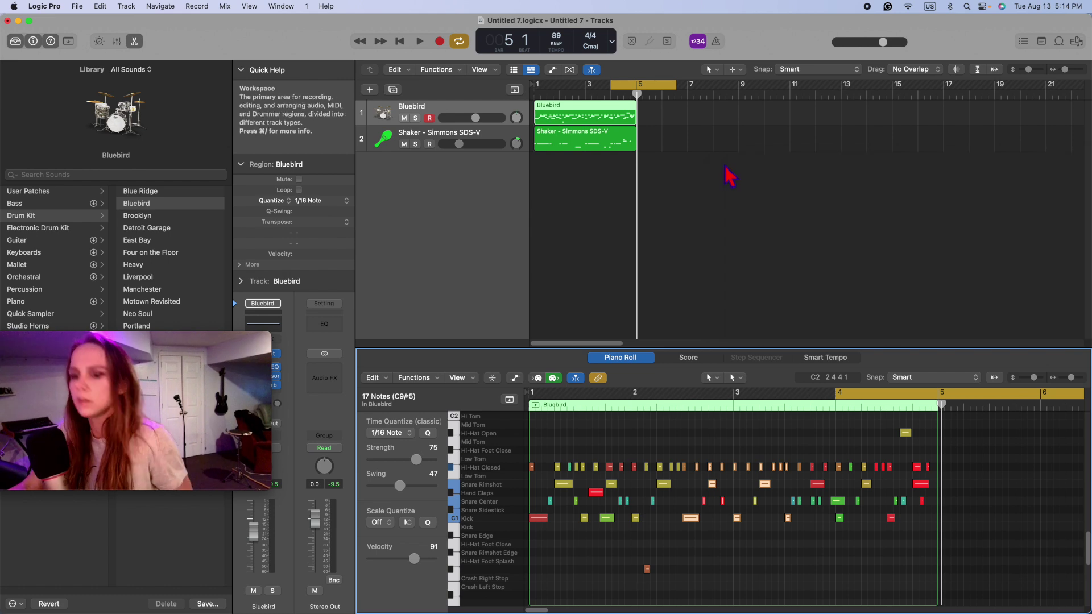
{"action": "key", "text": "Return"}
{"action": "key", "text": "space"}
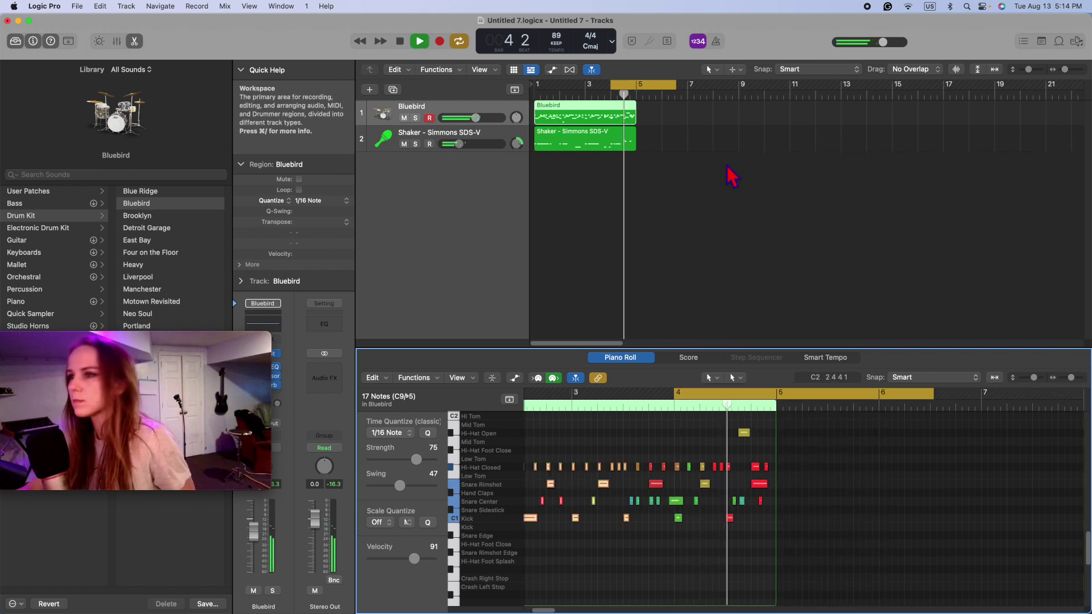
{"action": "key", "text": "space"}
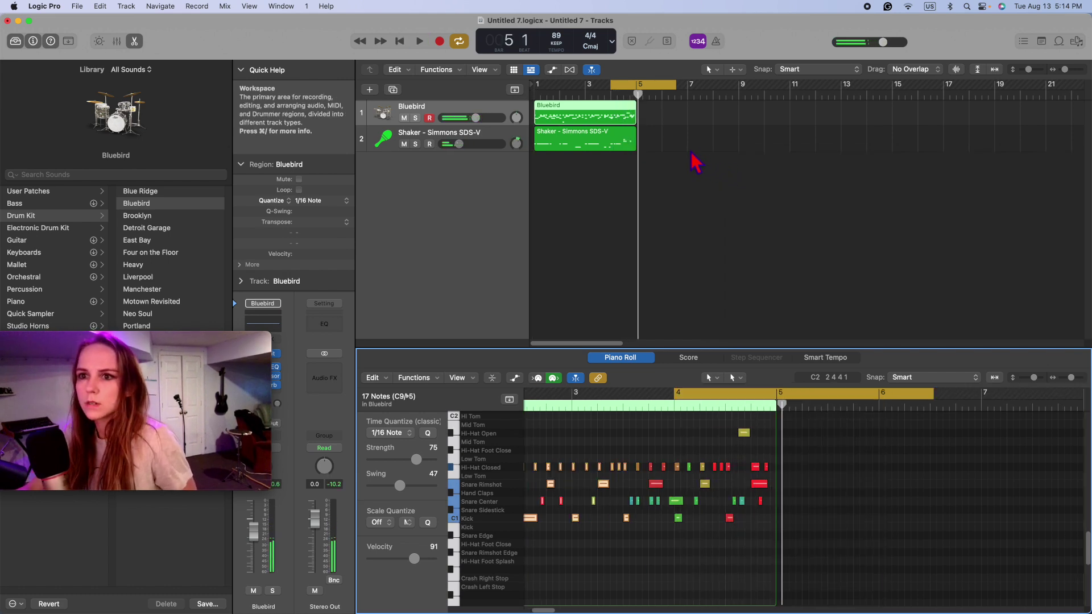